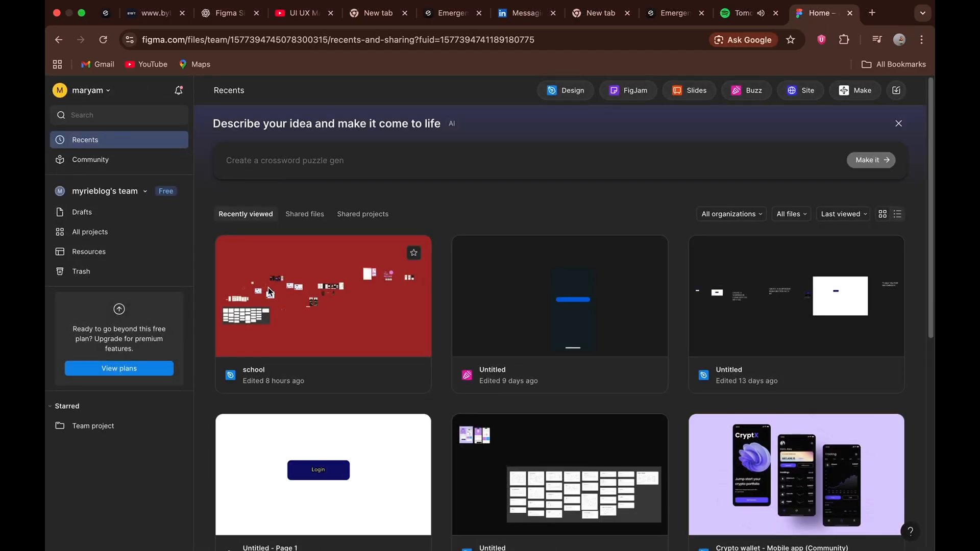
# Create a design file and draw a text box about 484 × 332 reading "i would be explaining the tools on figma to you for today's class".
pyautogui.scroll(-5, 298, 353)
pyautogui.click(565, 90)
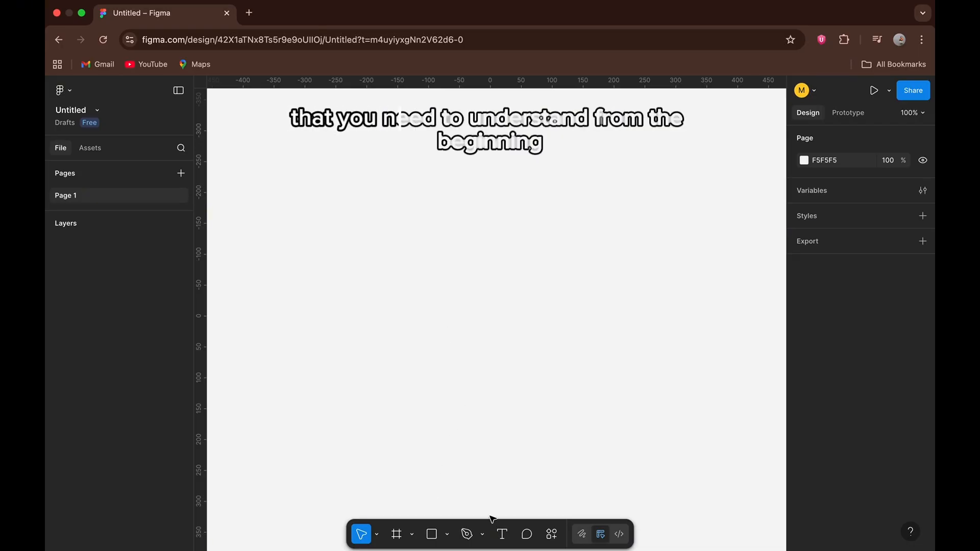
pyautogui.click(502, 539)
pyautogui.moveTo(347, 193); pyautogui.dragTo(646, 397)
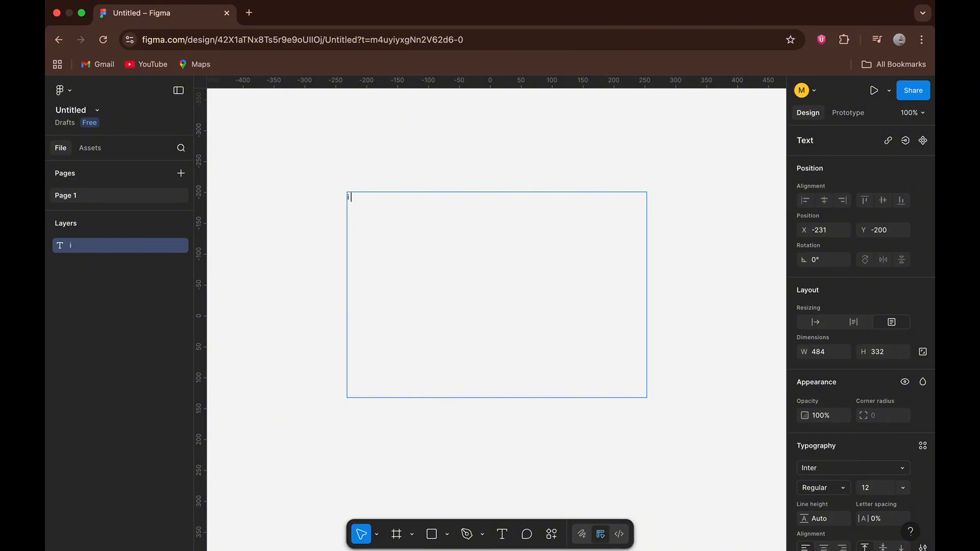
pyautogui.write('i woul')
pyautogui.write("d be explaining the tools on figma to you for today's class")
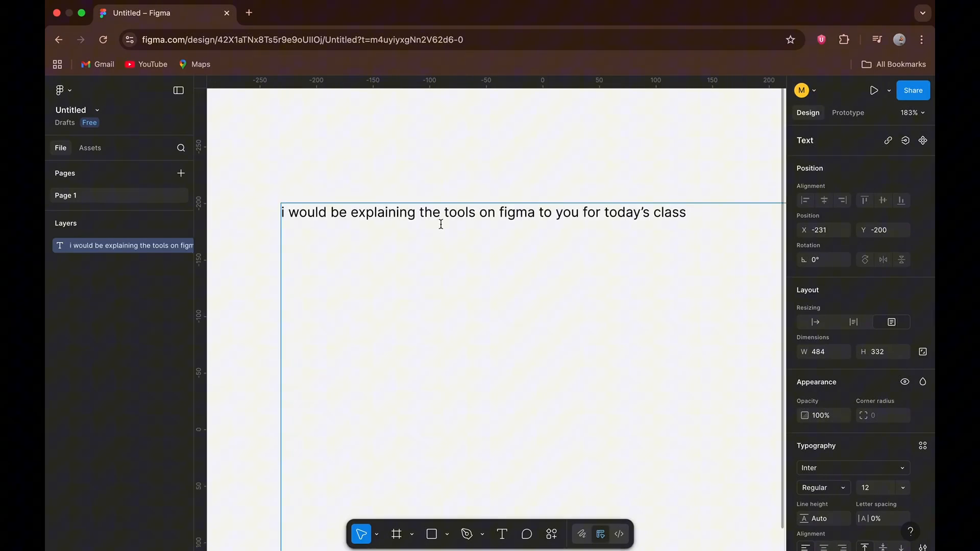
# Set the font size of the whole sentence in the text box to 15.
pyautogui.scroll(-3, 333, 226)
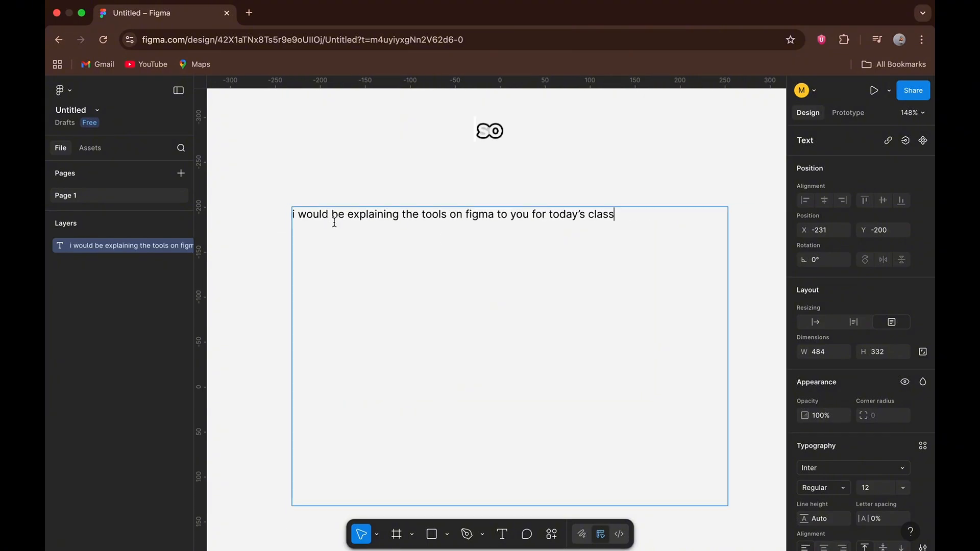
pyautogui.press('super+a')
pyautogui.click(870, 489)
pyautogui.write('15')
pyautogui.click(709, 355)
pyautogui.click(706, 355)
# Shrink the text box to about 484 × 36 and move it to about X -190, Y 25.
pyautogui.scroll(-1, 492, 416)
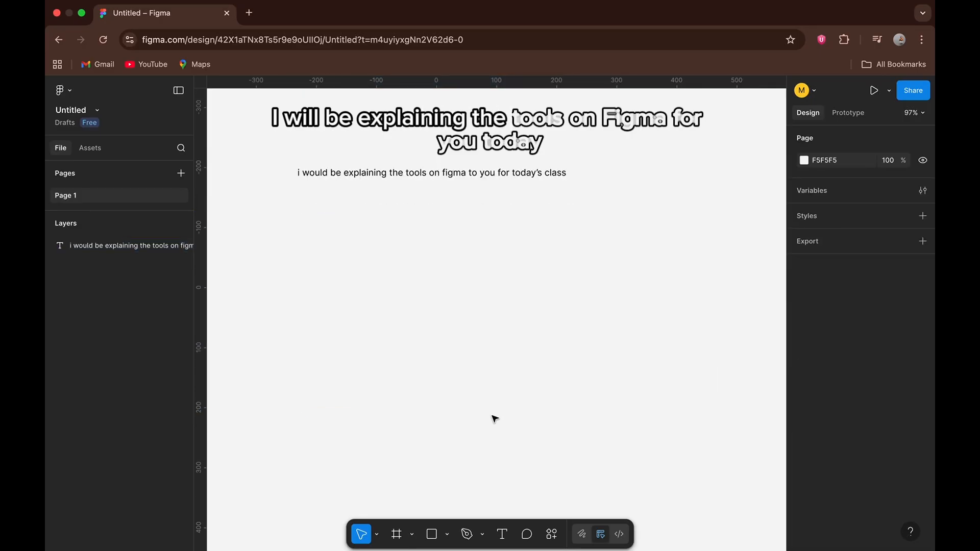
pyautogui.click(469, 337)
pyautogui.click(466, 245)
pyautogui.moveTo(468, 372); pyautogui.dragTo(492, 313)
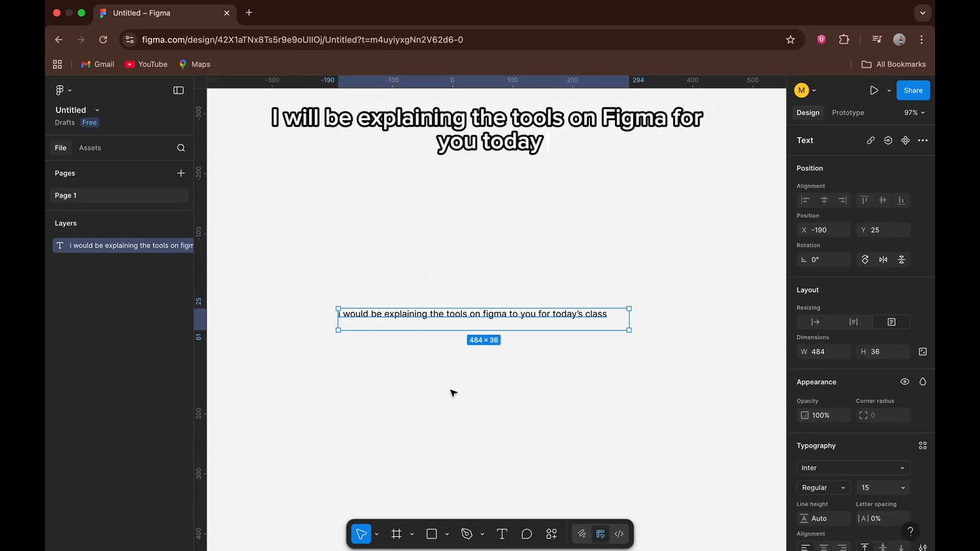
pyautogui.click(427, 449)
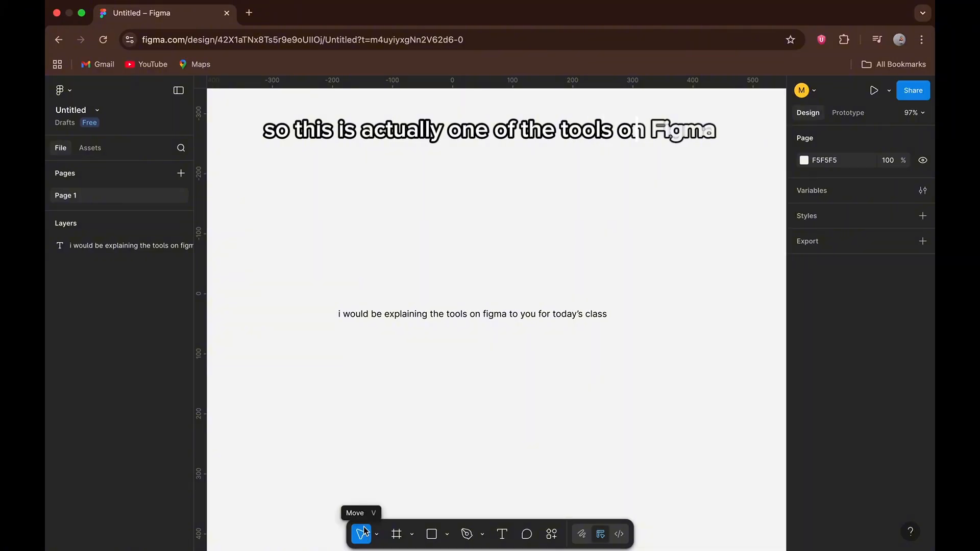
pyautogui.hscroll(5, 457, 387)
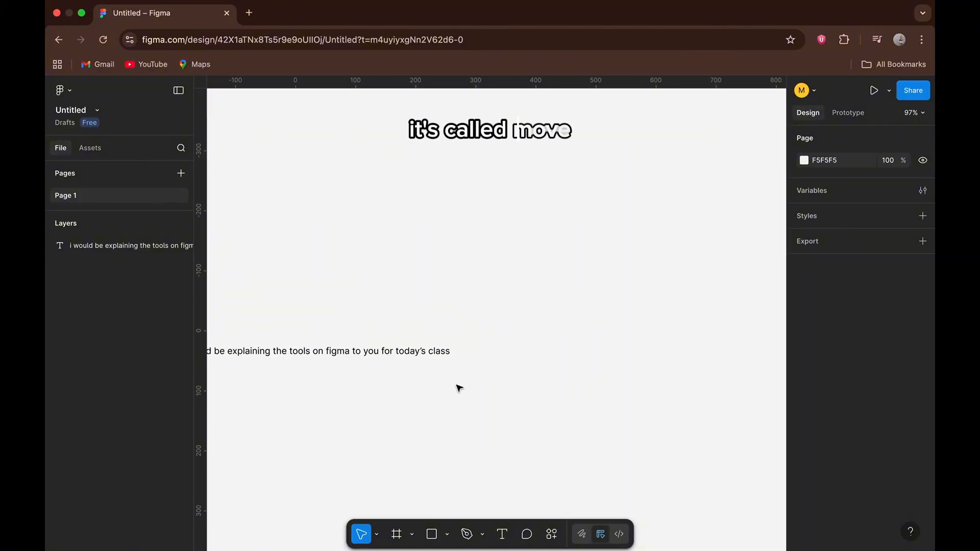
pyautogui.hscroll(3, 457, 387)
pyautogui.hscroll(-6, 457, 387)
pyautogui.scroll(-2, 458, 388)
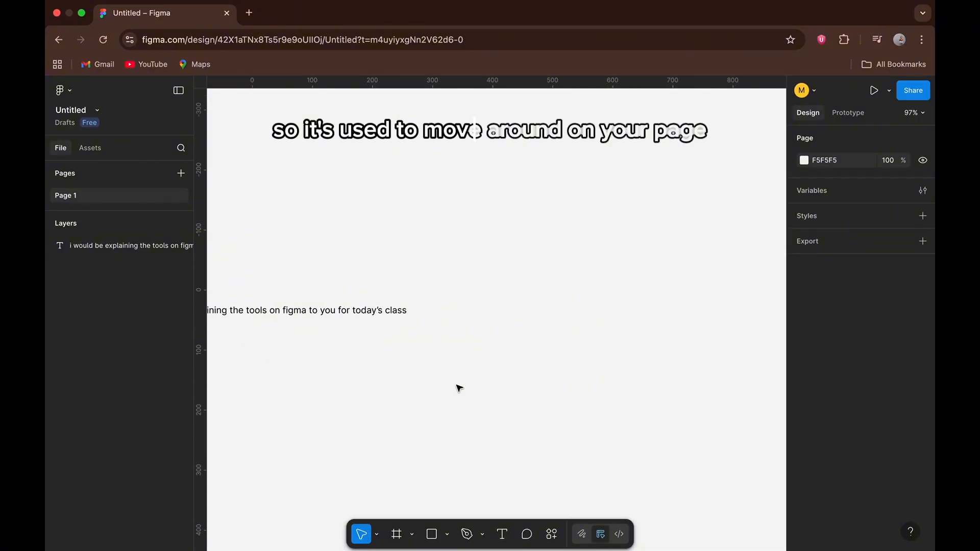
pyautogui.hscroll(-3, 457, 387)
pyautogui.scroll(1, 457, 387)
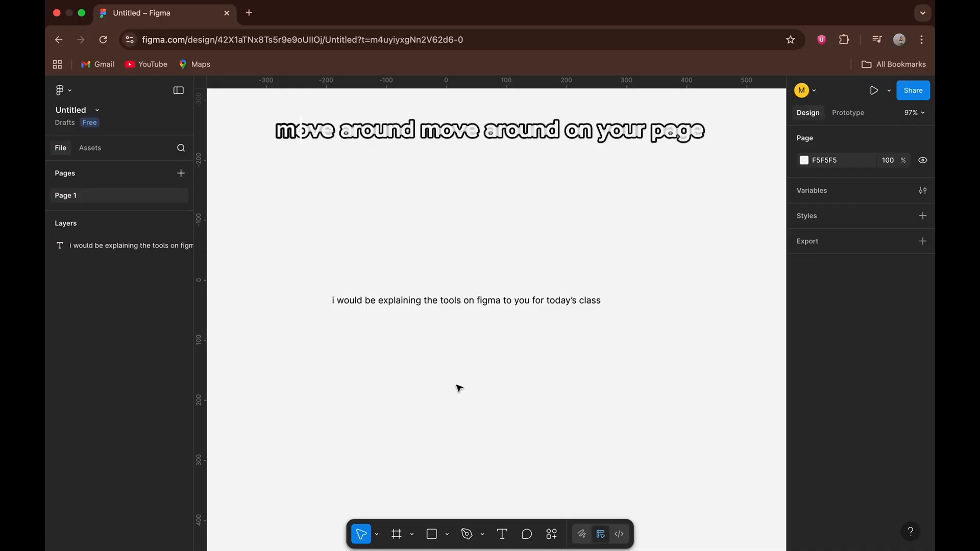
pyautogui.hscroll(1, 457, 387)
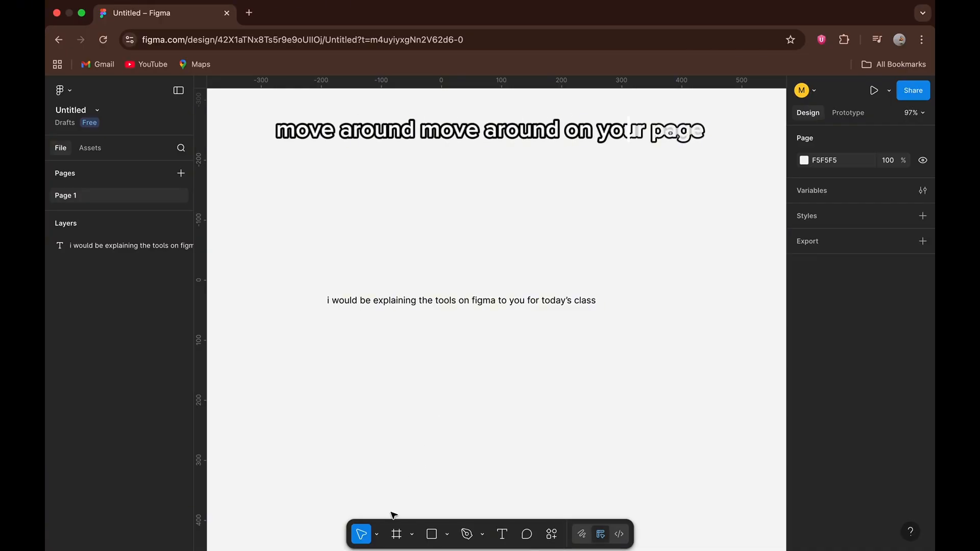
# Pan around the canvas with the Hand tool, bring the sentence back to the middle and return to the Move tool.
pyautogui.click(376, 535)
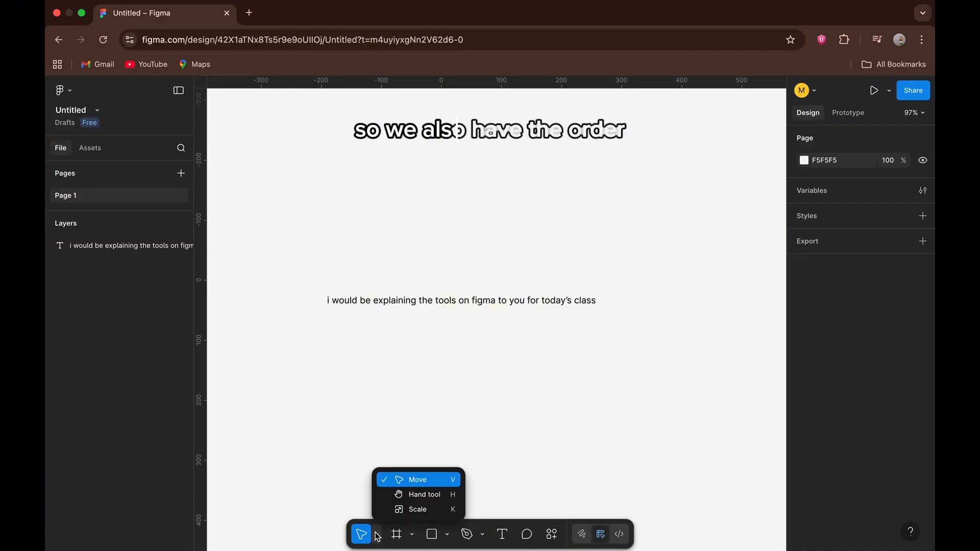
pyautogui.click(391, 495)
pyautogui.moveTo(391, 407)
pyautogui.mouseDown()
pyautogui.moveTo(394, 435)
pyautogui.moveTo(393, 416)
pyautogui.mouseUp()
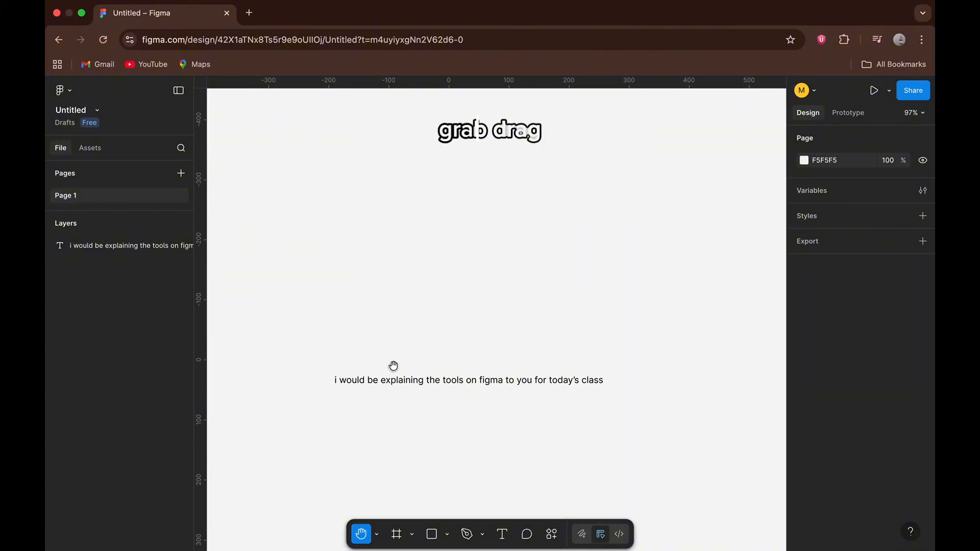
pyautogui.moveTo(394, 366); pyautogui.dragTo(395, 387)
pyautogui.moveTo(389, 333); pyautogui.dragTo(398, 388)
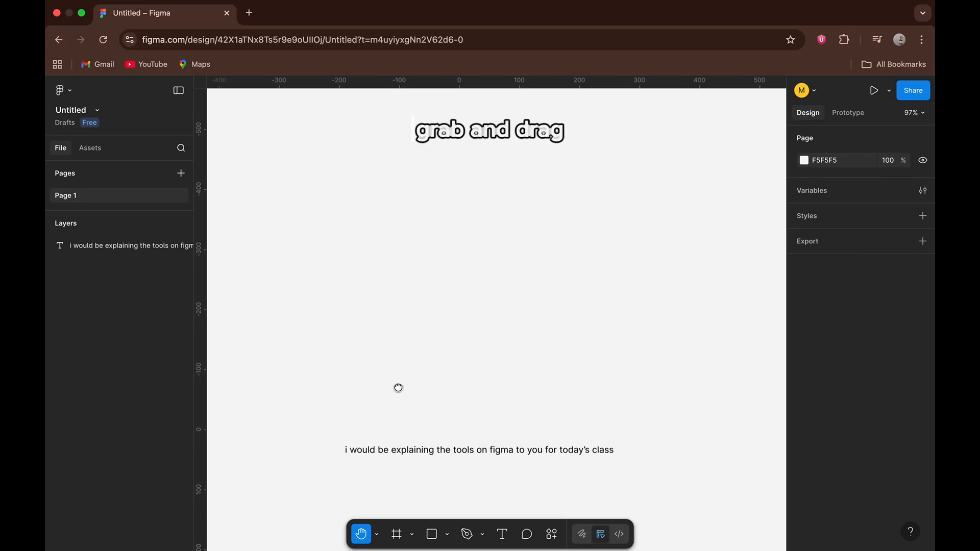
pyautogui.scroll(-5, 398, 387)
pyautogui.scroll(-2, 398, 387)
pyautogui.hscroll(-1, 398, 387)
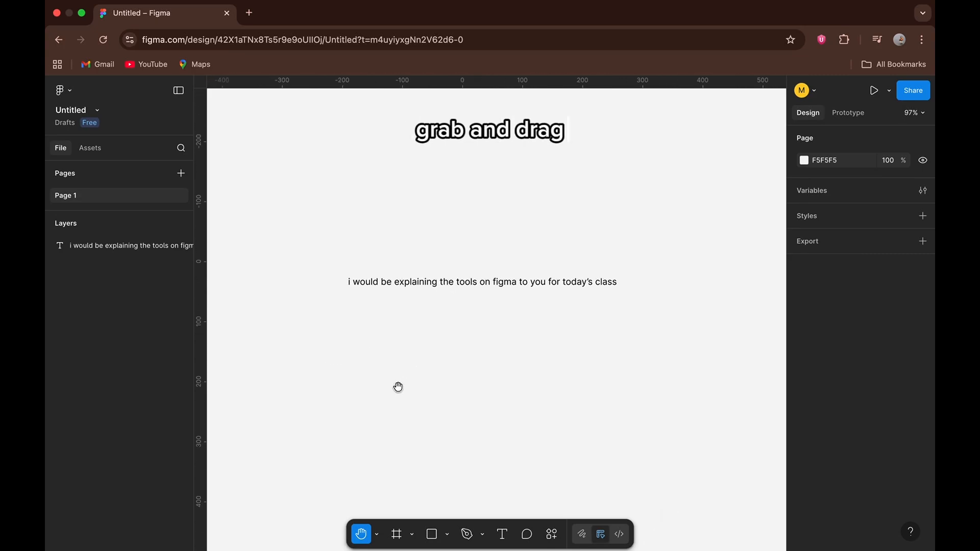
pyautogui.scroll(1, 398, 387)
pyautogui.click(380, 534)
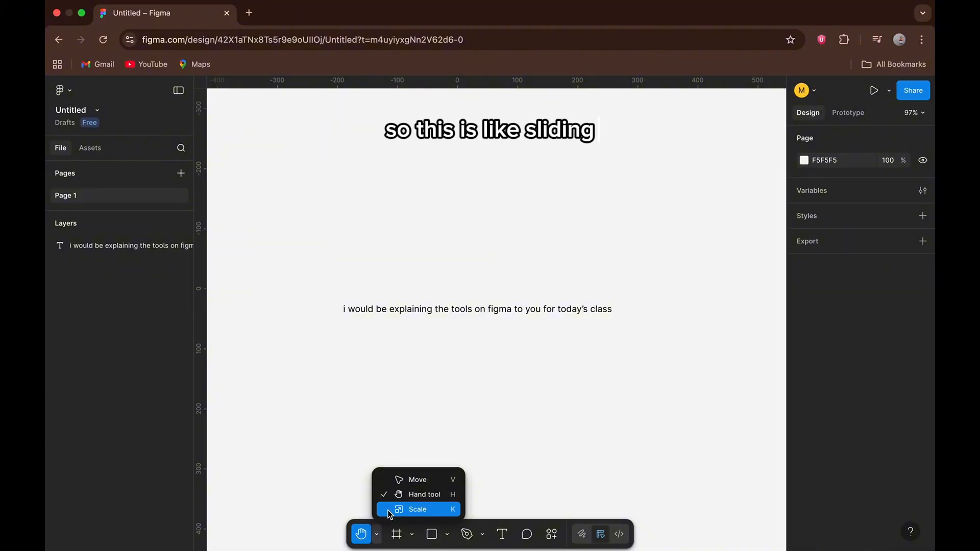
pyautogui.click(352, 472)
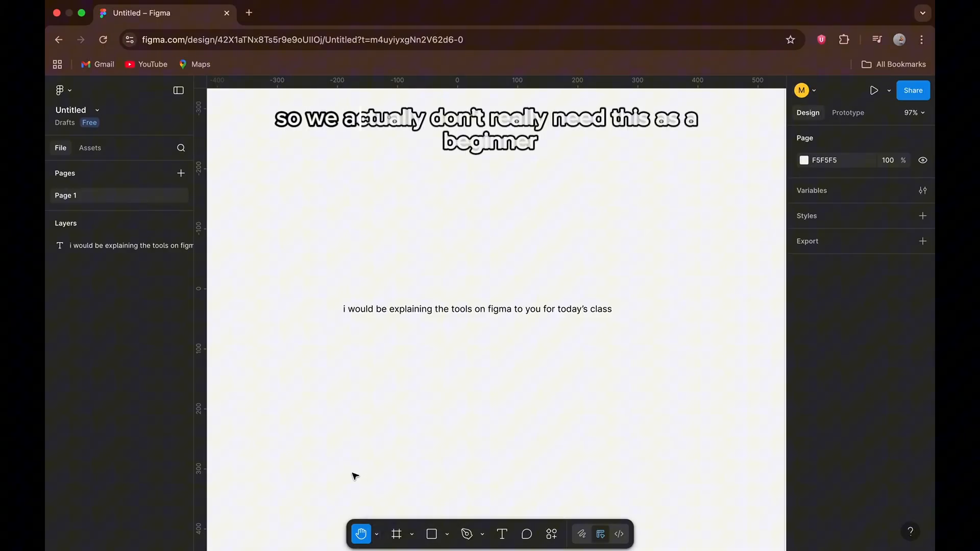
pyautogui.click(376, 533)
pyautogui.click(395, 478)
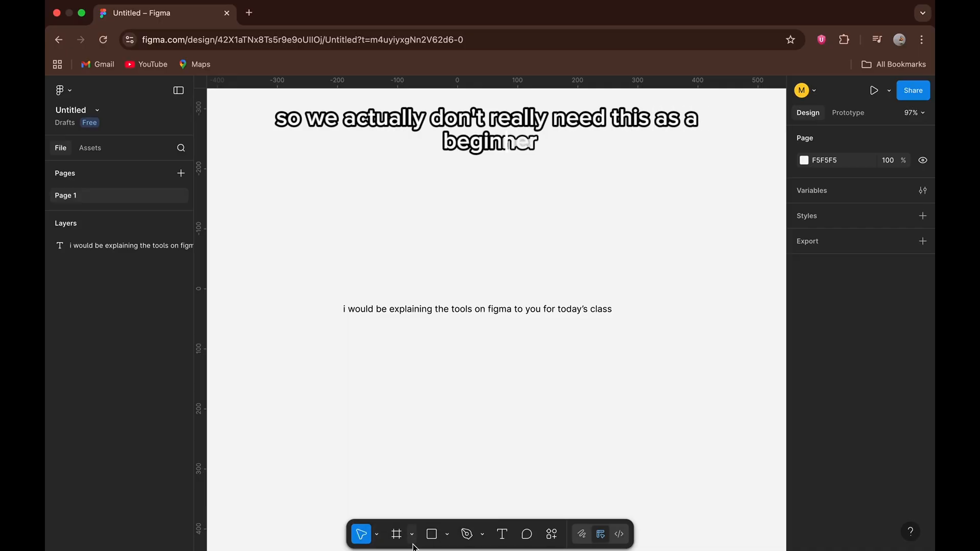
# Draw a frame about 242 × 189 below the end of the sentence.
pyautogui.click(410, 536)
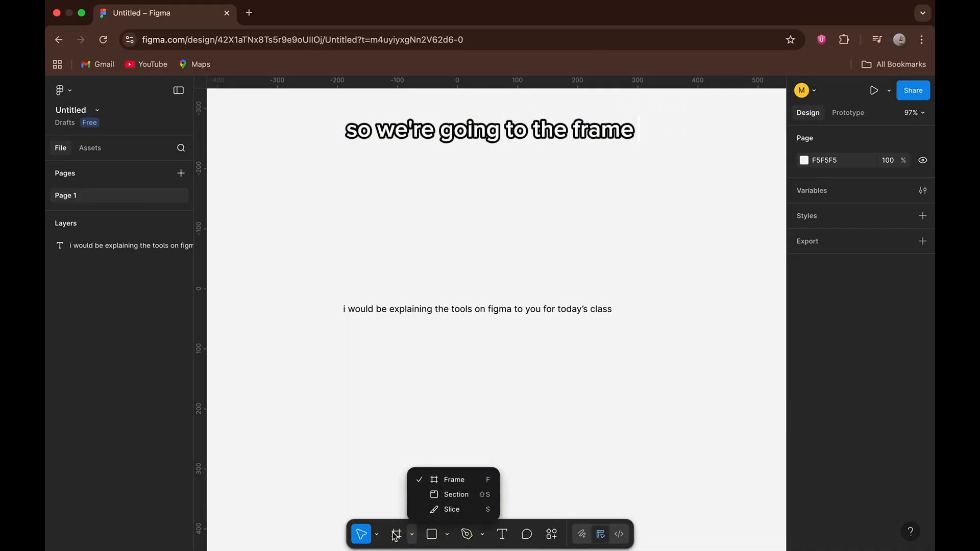
pyautogui.click(433, 480)
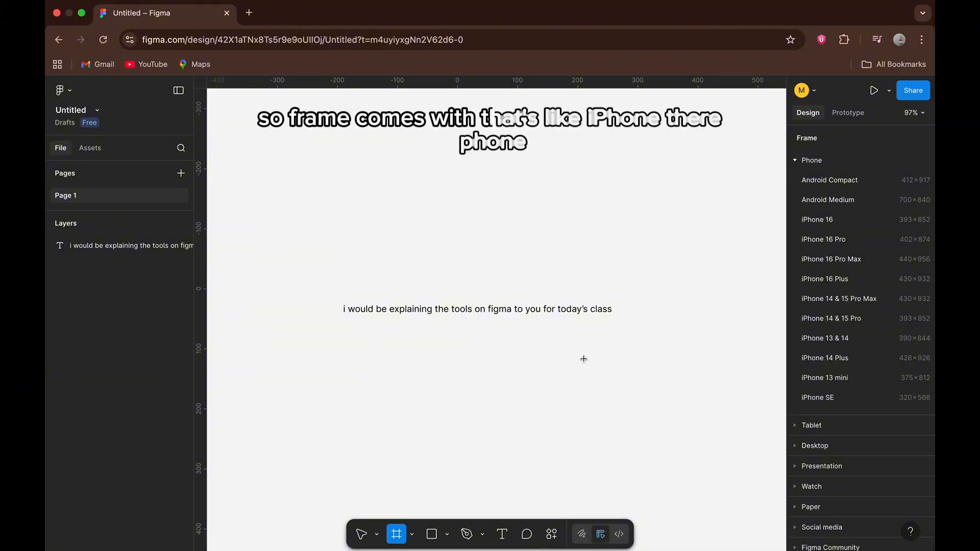
pyautogui.moveTo(489, 343); pyautogui.dragTo(633, 457)
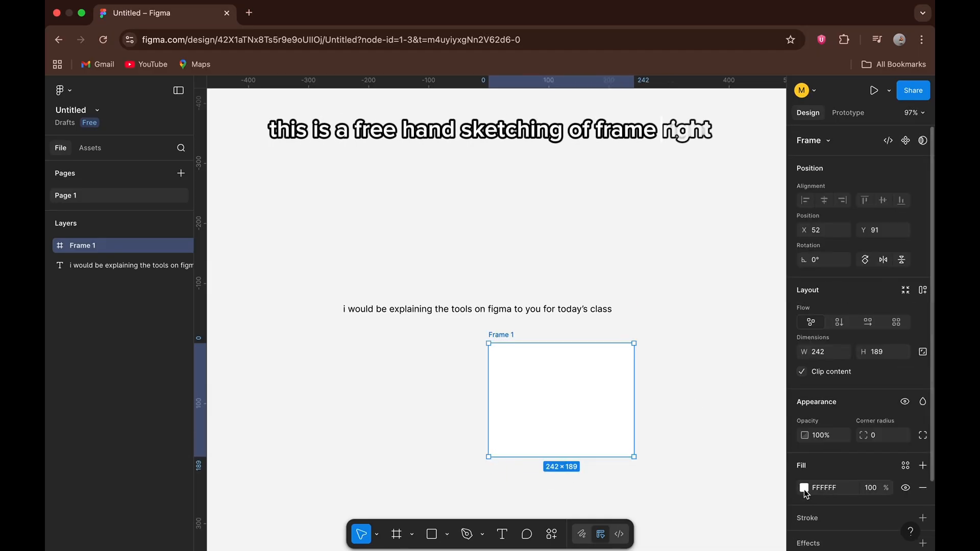
# Change the new frame's fill colour to black (000000) and deselect the frame.
pyautogui.click(803, 488)
pyautogui.click(683, 532)
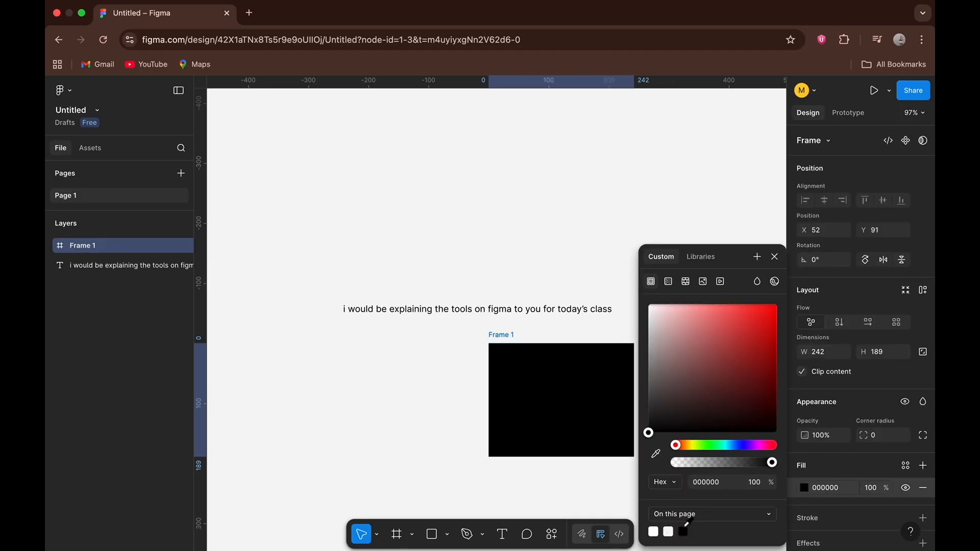
pyautogui.click(777, 257)
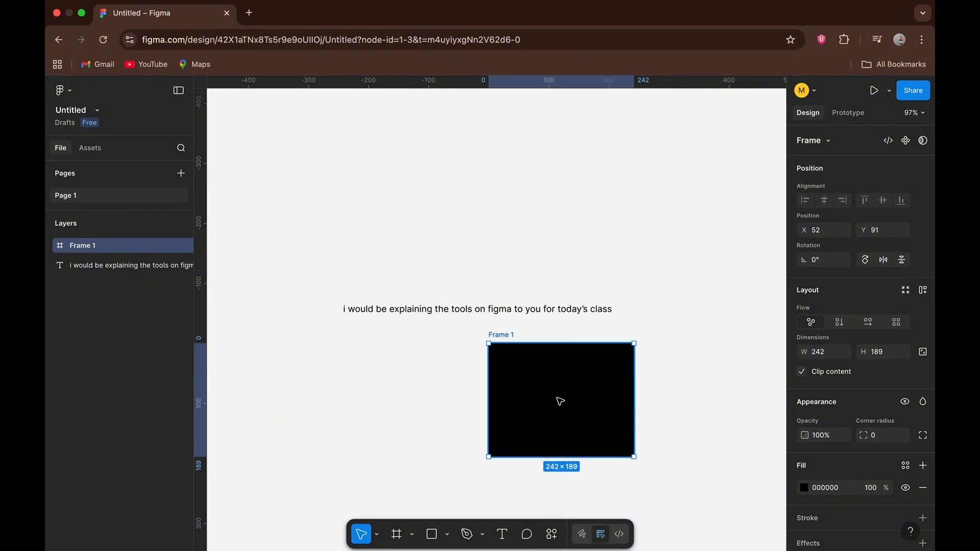
pyautogui.hscroll(4, 560, 401)
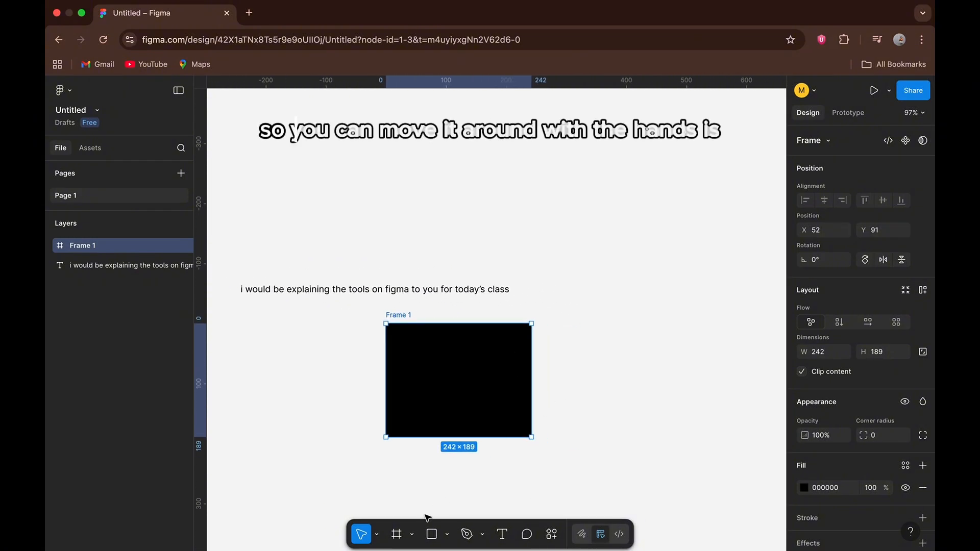
pyautogui.click(466, 482)
# Place a default-sized section on the canvas over the black frame with the Section tool.
pyautogui.click(412, 534)
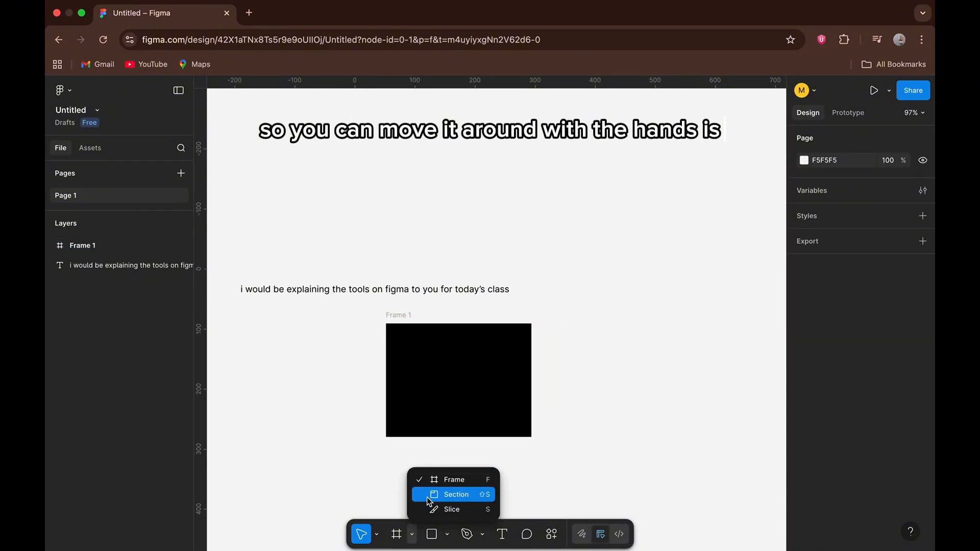
pyautogui.click(449, 494)
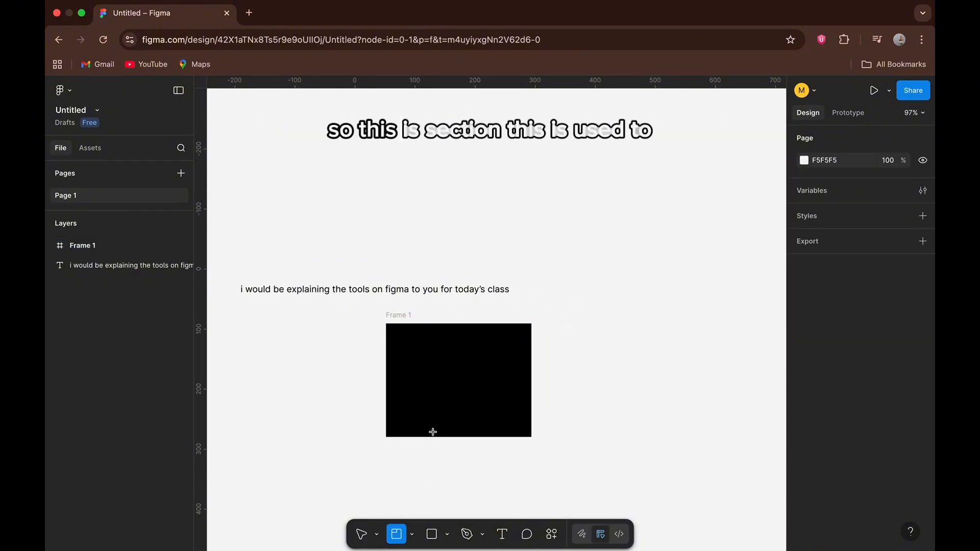
pyautogui.click(418, 372)
pyautogui.scroll(-3, 421, 374)
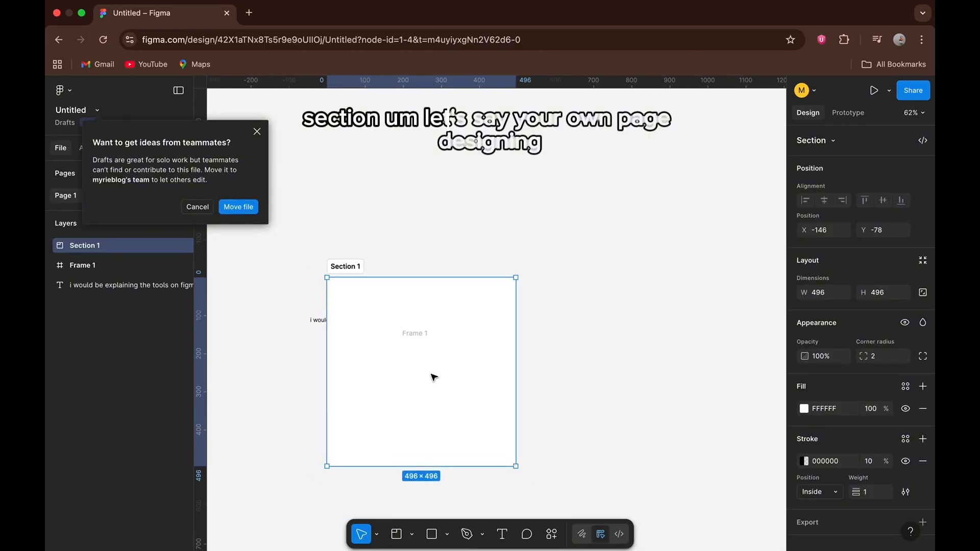
pyautogui.click(376, 219)
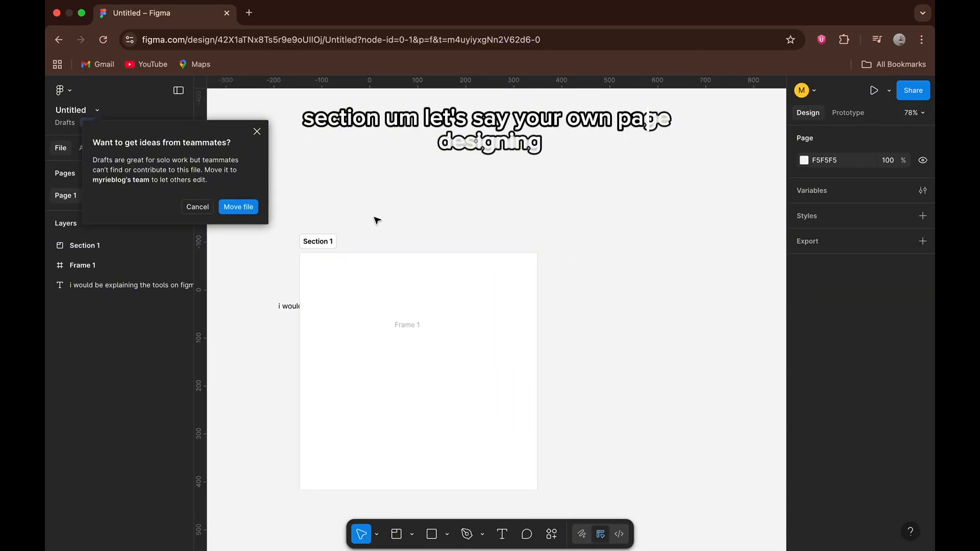
# Move the section clear of the black frame and the sentence, to about X 310, Y -106.
pyautogui.click(327, 235)
pyautogui.moveTo(326, 235); pyautogui.dragTo(546, 221)
pyautogui.scroll(-1, 527, 358)
pyautogui.hscroll(2, 527, 358)
pyautogui.scroll(-1, 527, 358)
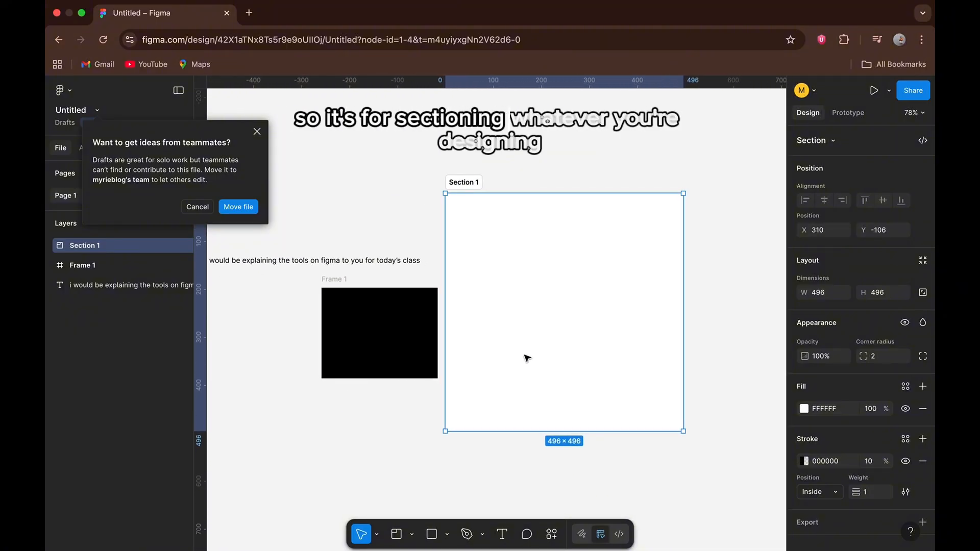
# Widen the section to about 1152, keeping its left edge and height.
pyautogui.scroll(1, 527, 358)
pyautogui.scroll(-2, 528, 357)
pyautogui.scroll(3, 529, 355)
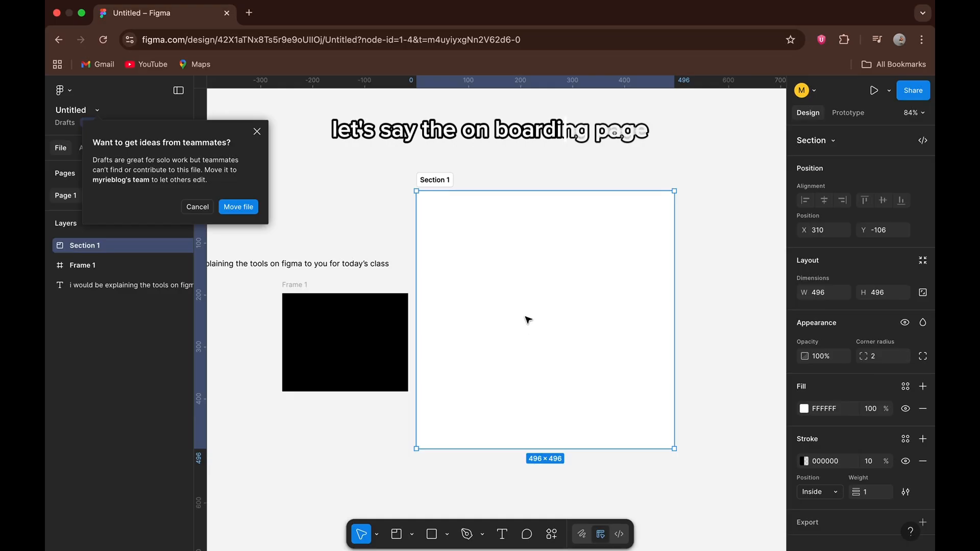
pyautogui.hscroll(5, 527, 319)
pyautogui.moveTo(461, 328); pyautogui.dragTo(784, 295)
pyautogui.hscroll(-4, 557, 329)
# Rename the section as Homepage.
pyautogui.scroll(1, 558, 329)
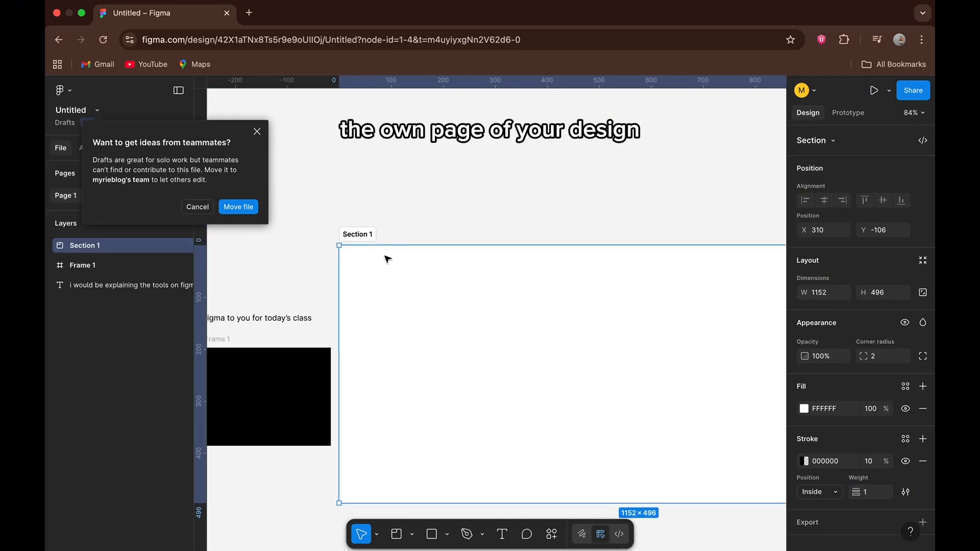
pyautogui.doubleClick(362, 234)
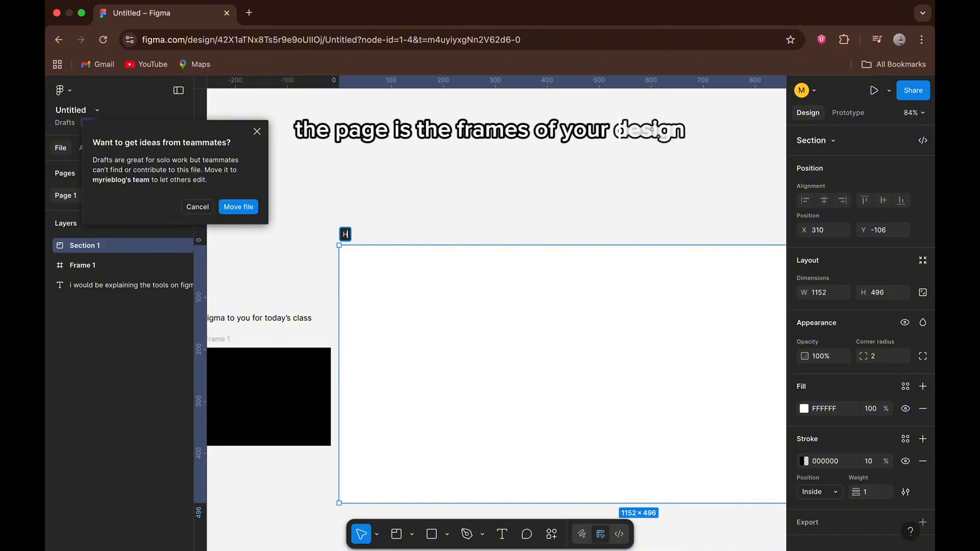
pyautogui.write('Homepage')
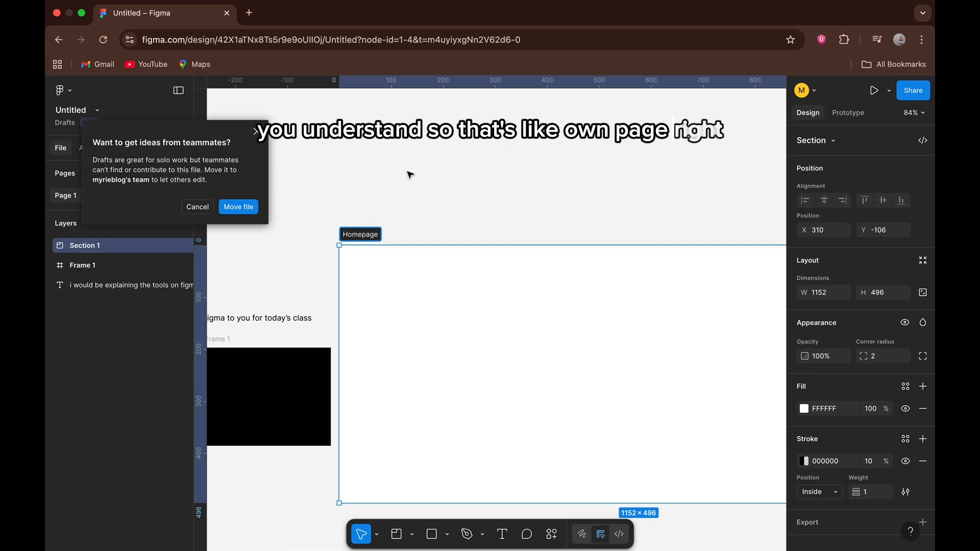
pyautogui.click(410, 175)
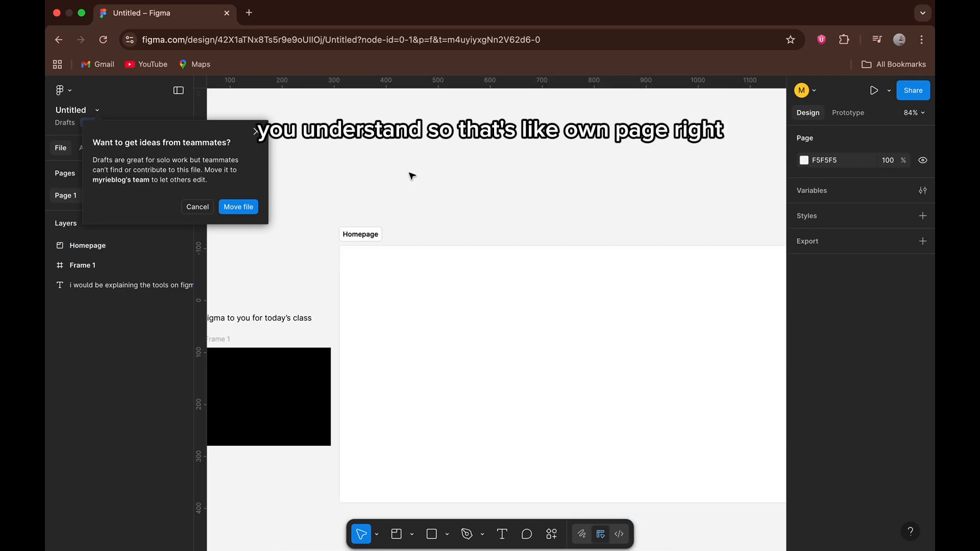
pyautogui.scroll(-2, 395, 310)
pyautogui.scroll(-1, 396, 311)
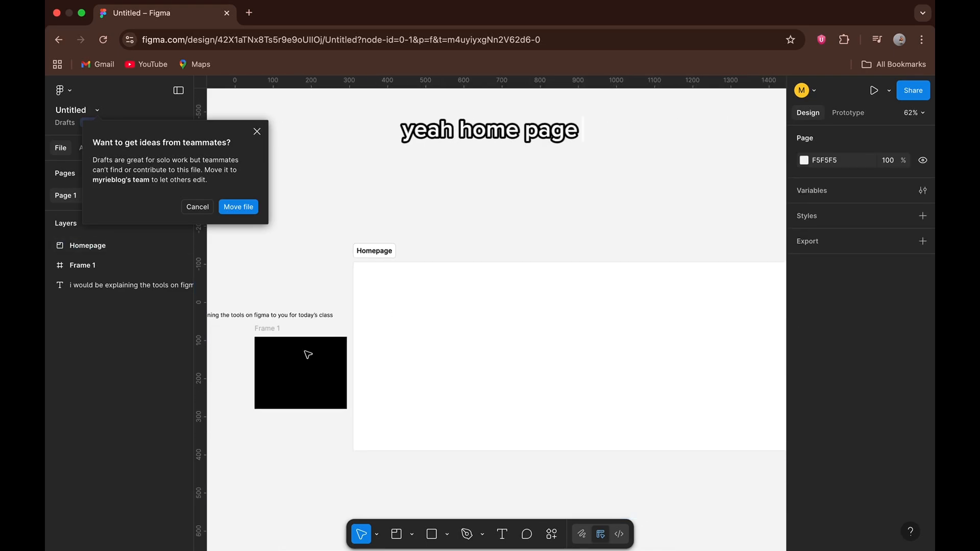
pyautogui.click(412, 534)
pyautogui.click(427, 479)
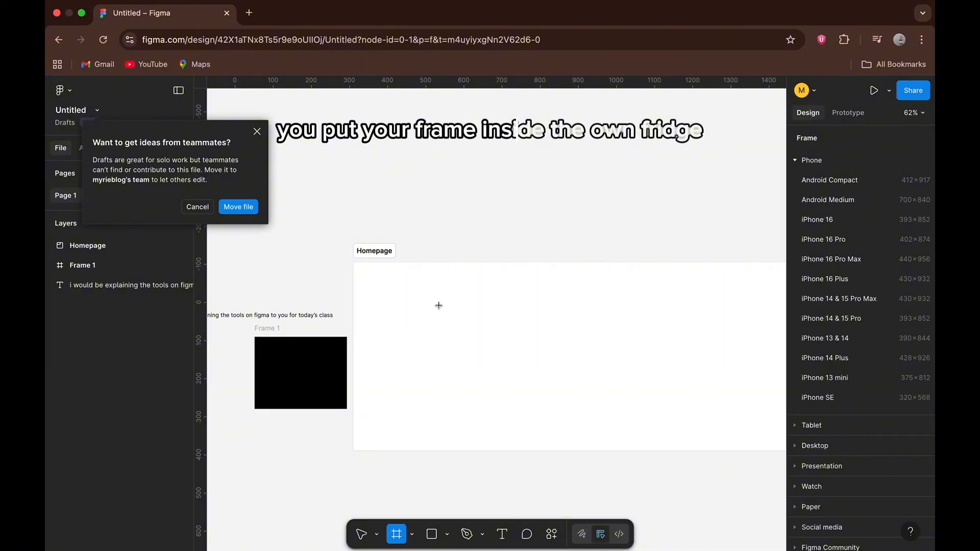
pyautogui.click(819, 161)
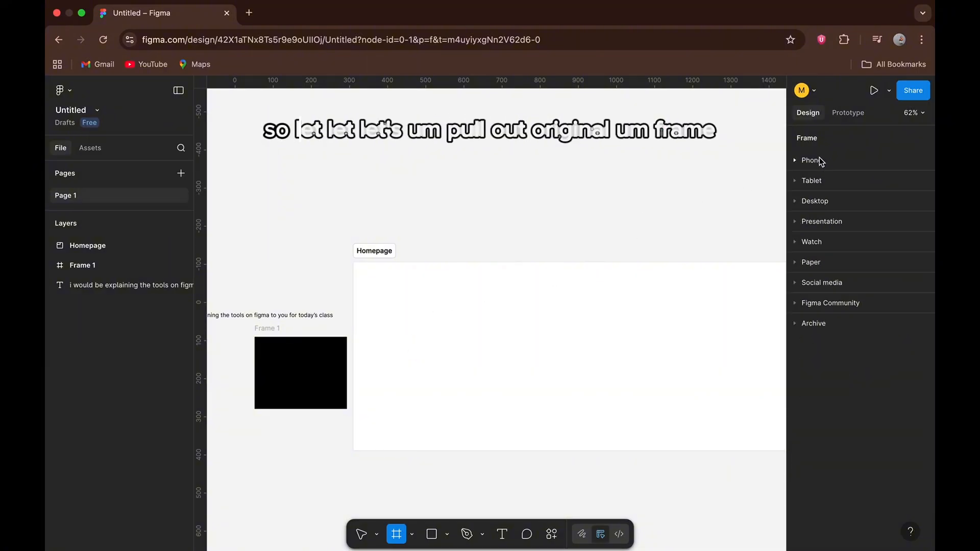
pyautogui.click(810, 160)
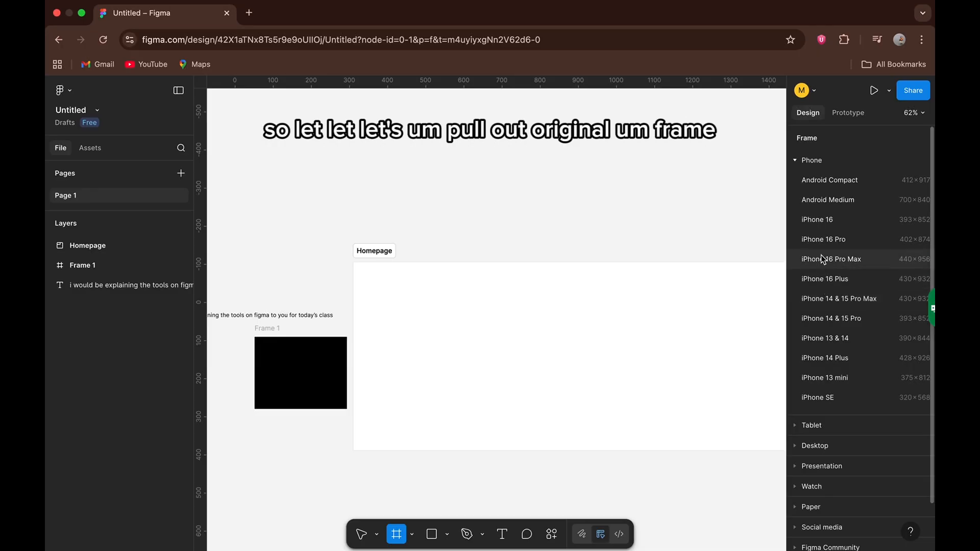
pyautogui.click(427, 334)
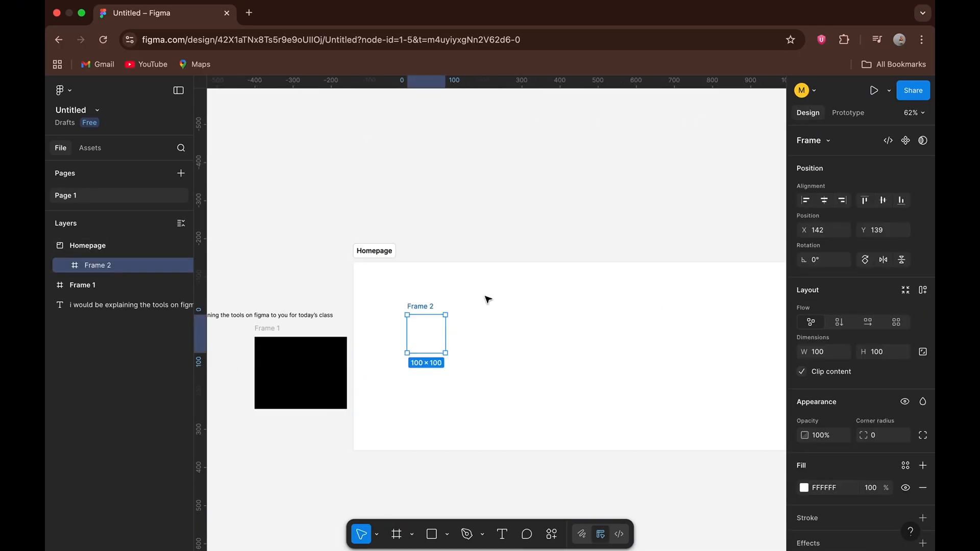
pyautogui.press('Delete')
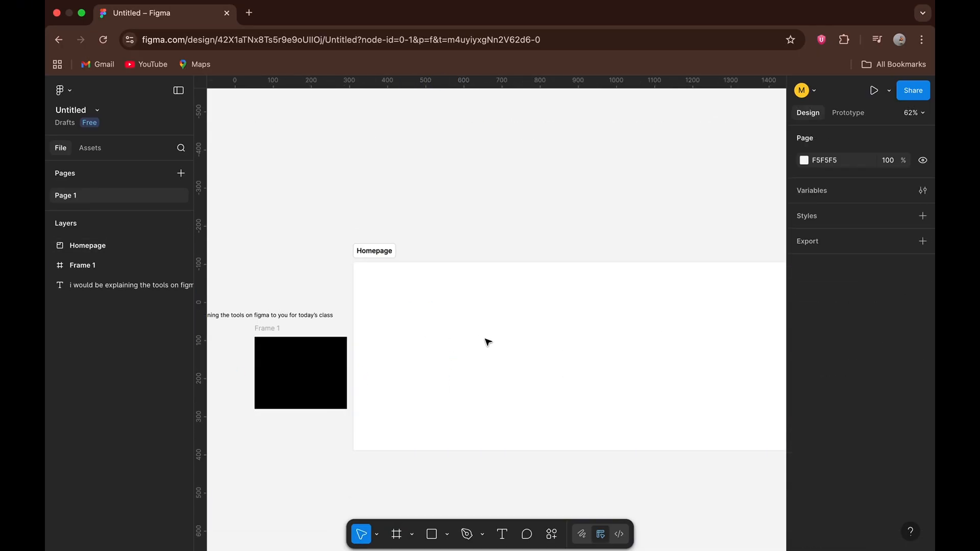
# Add a frame with the iPhone 16 Pro preset, 402 × 874, using the Frame tool.
pyautogui.click(396, 536)
pyautogui.click(815, 159)
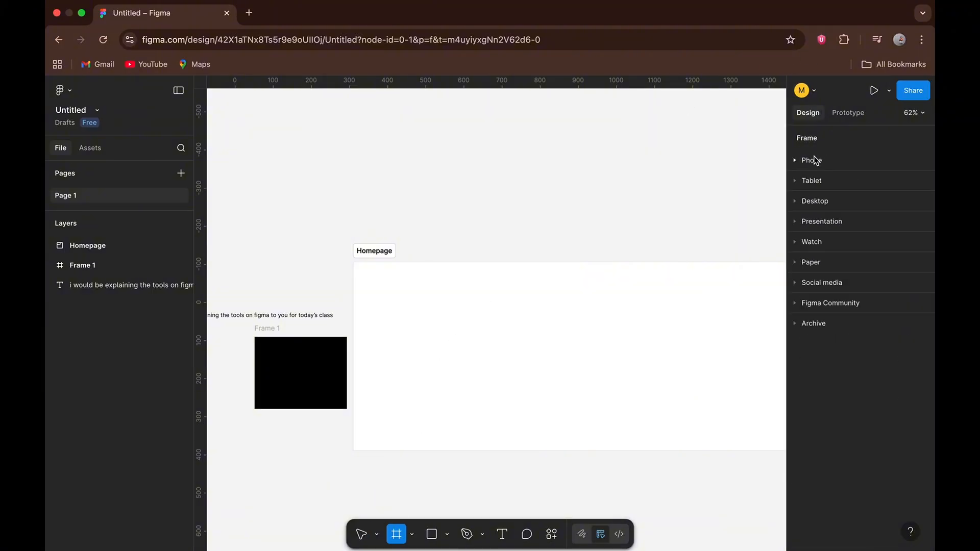
pyautogui.click(815, 159)
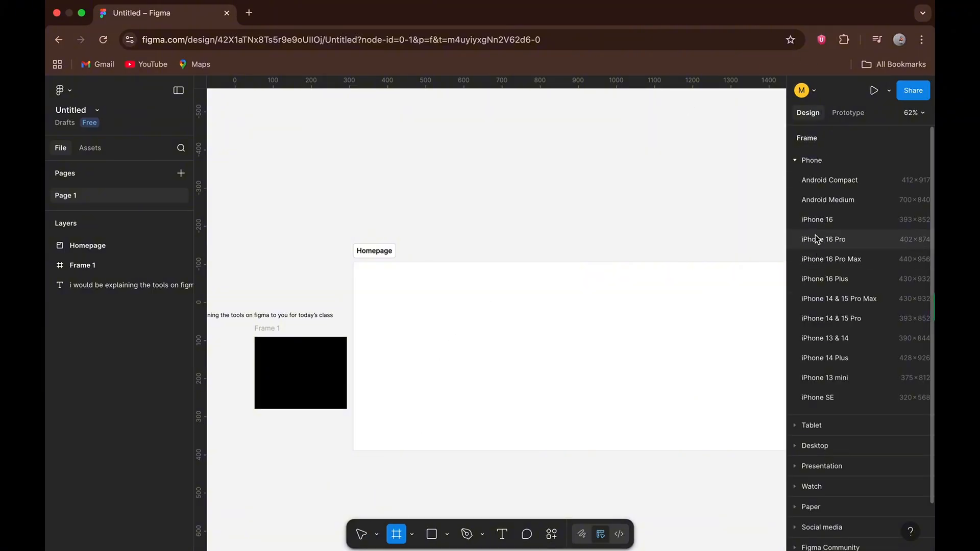
pyautogui.click(815, 234)
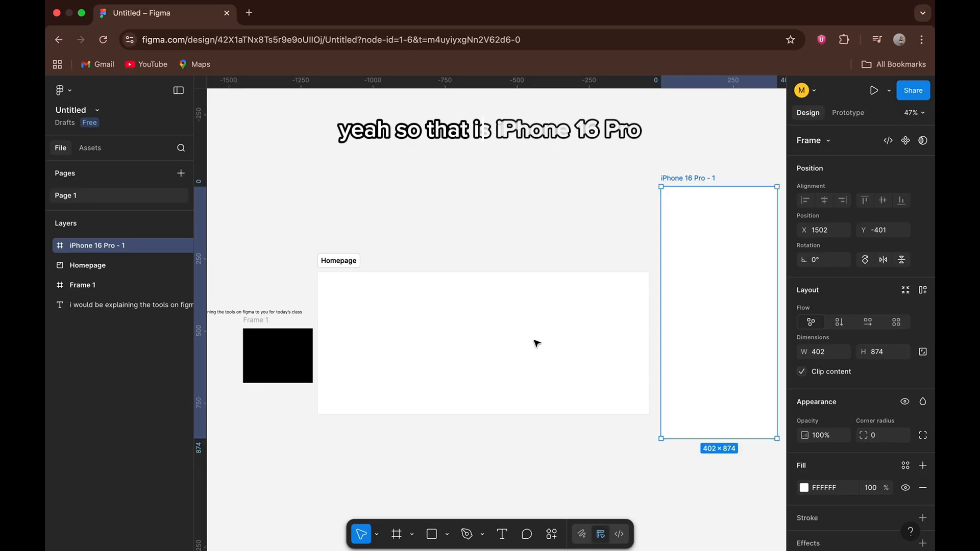
# Move the Homepage section to about X -673, Y -1917 and enlarge it to about 2577 × 1082.
pyautogui.hscroll(4, 713, 391)
pyautogui.scroll(-1, 713, 391)
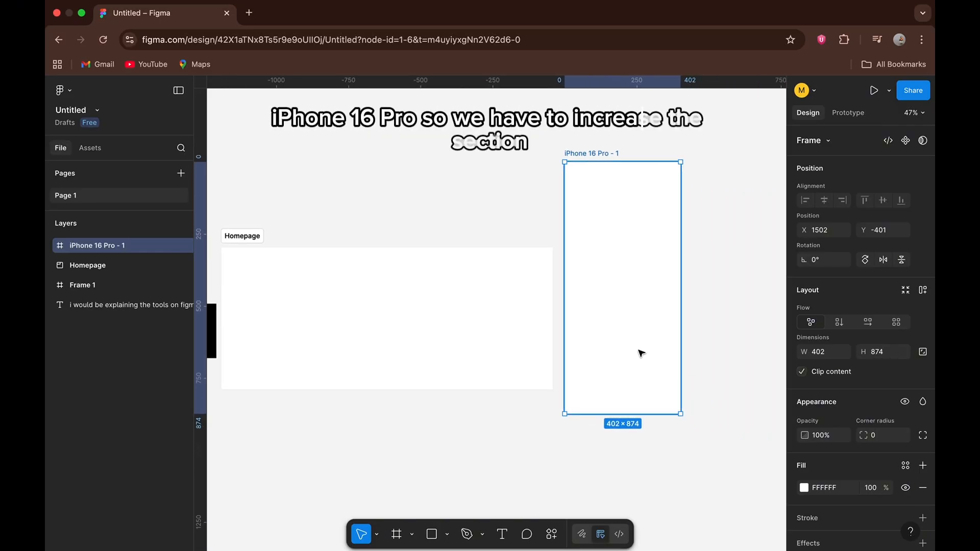
pyautogui.scroll(-5, 638, 350)
pyautogui.moveTo(524, 334); pyautogui.dragTo(435, 168)
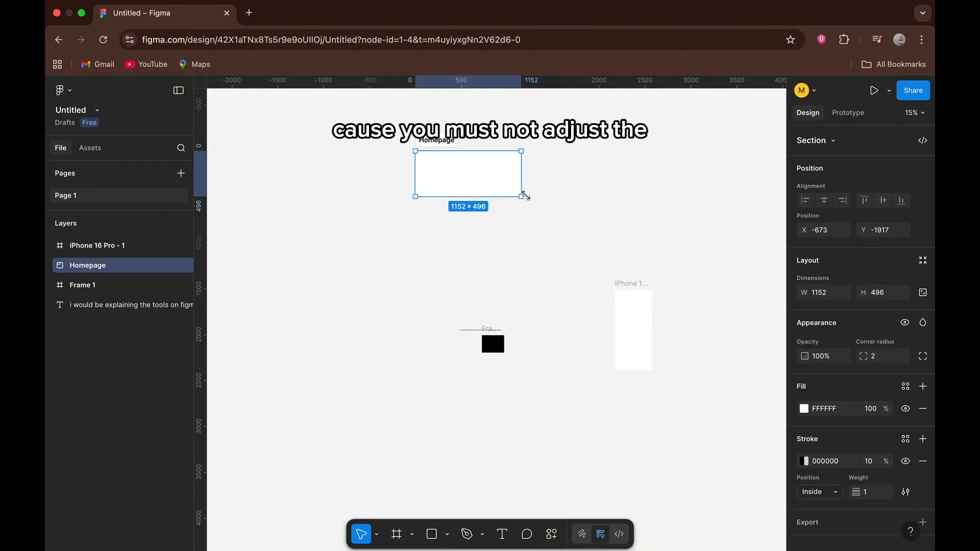
pyautogui.moveTo(522, 196); pyautogui.dragTo(653, 250)
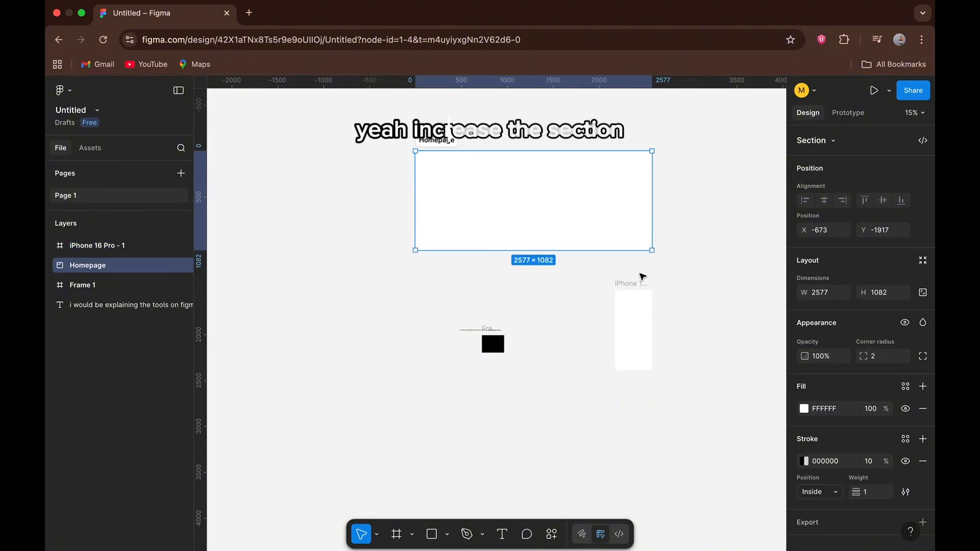
# Change the fill of the iPhone 16 Pro frame to black, 000000.
pyautogui.click(633, 288)
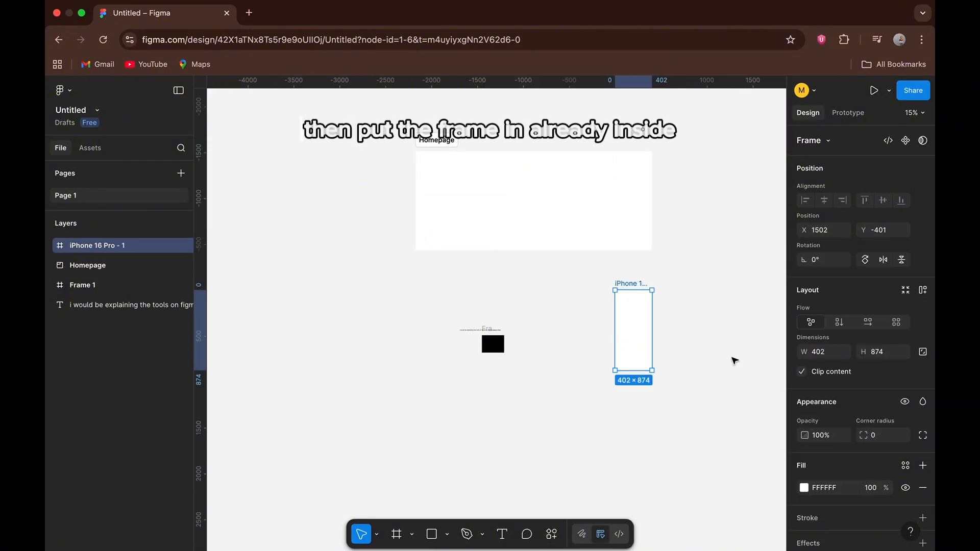
pyautogui.click(805, 488)
pyautogui.click(669, 531)
pyautogui.click(571, 466)
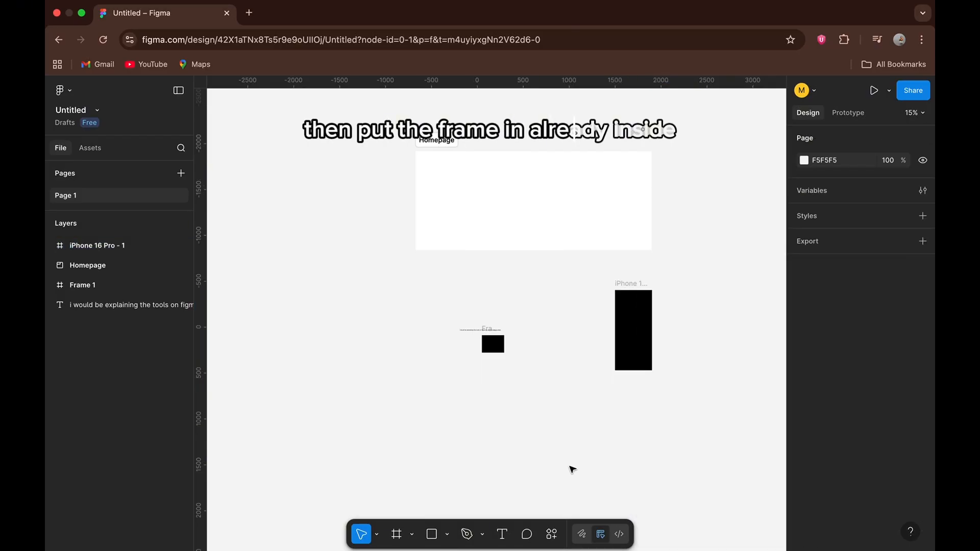
# Move the black iPhone 16 Pro frame into the Homepage section, near its upper-left corner at about X 128, Y 104.
pyautogui.moveTo(637, 285); pyautogui.dragTo(447, 159)
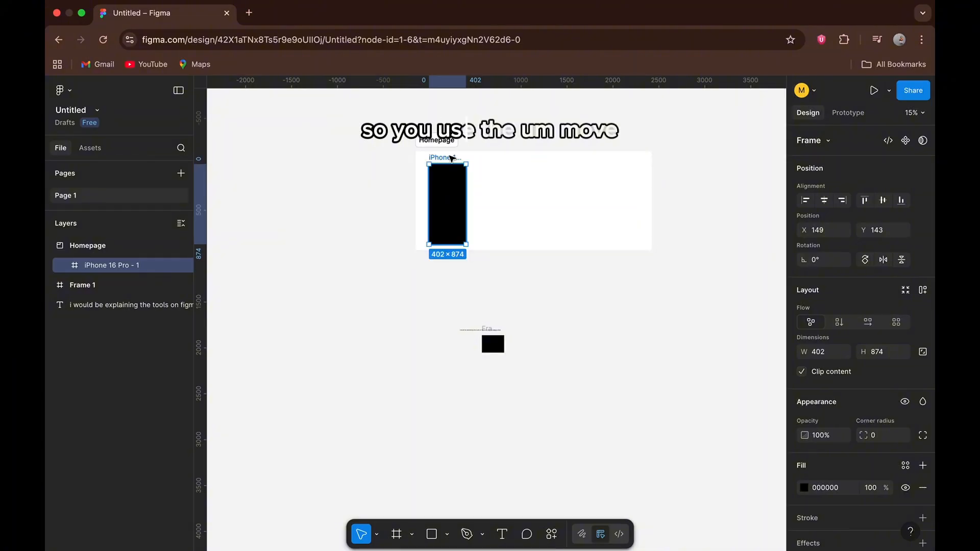
pyautogui.click(409, 295)
pyautogui.keyDown('ctrl'); pyautogui.scroll(5, 430, 242); pyautogui.keyUp('ctrl')
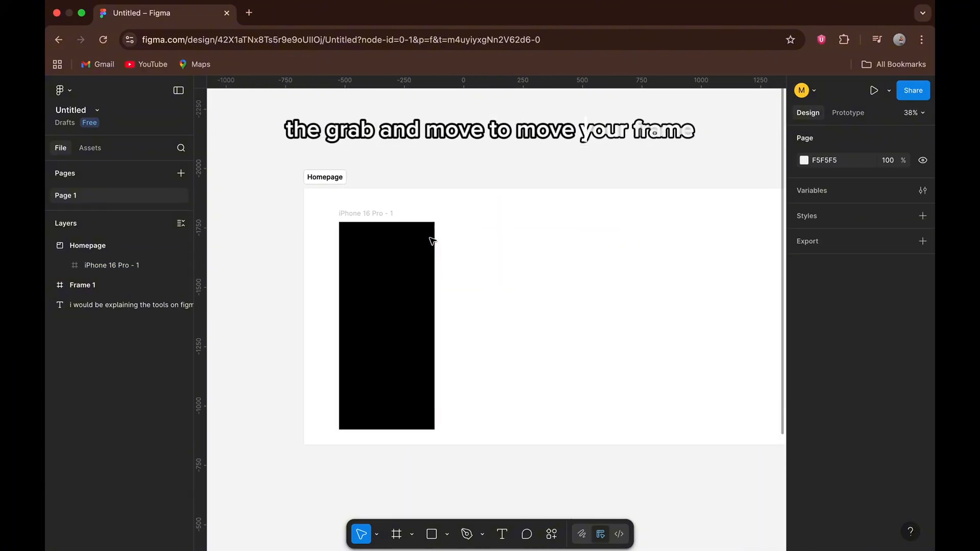
pyautogui.click(391, 214)
pyautogui.moveTo(391, 214); pyautogui.dragTo(368, 204)
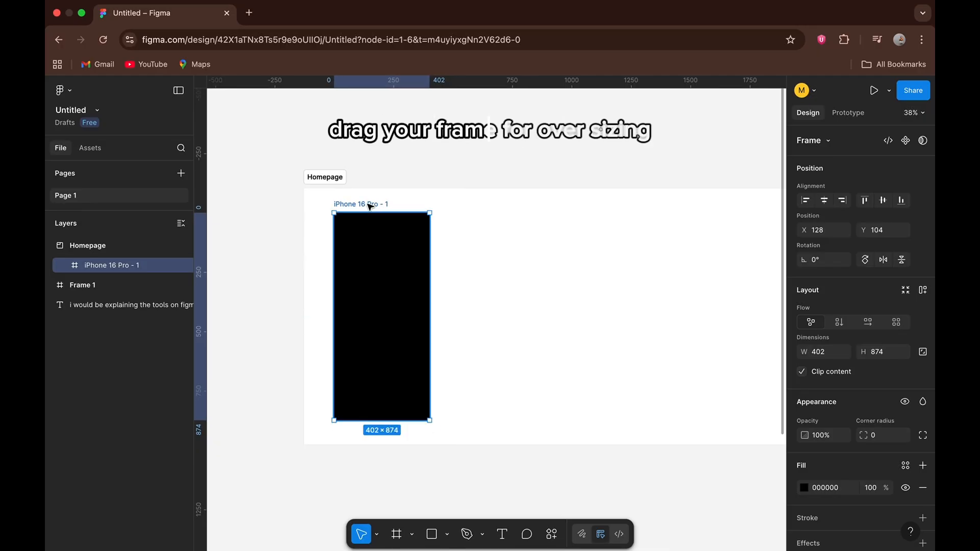
pyautogui.scroll(-5, 368, 204)
pyautogui.click(329, 375)
# Draw a slice about 242 × 94 over the lower half of Frame 1 with the Slice tool.
pyautogui.scroll(-3, 328, 376)
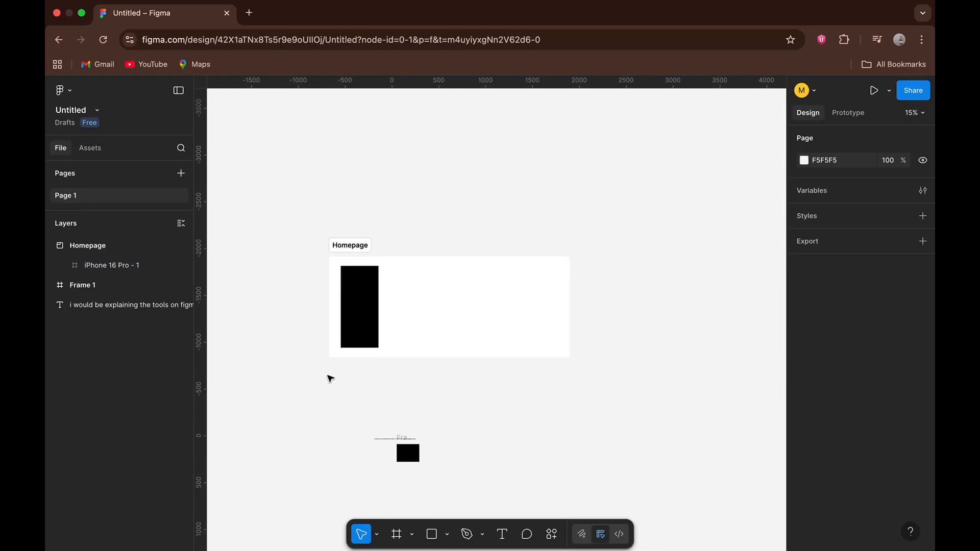
pyautogui.scroll(-2, 352, 383)
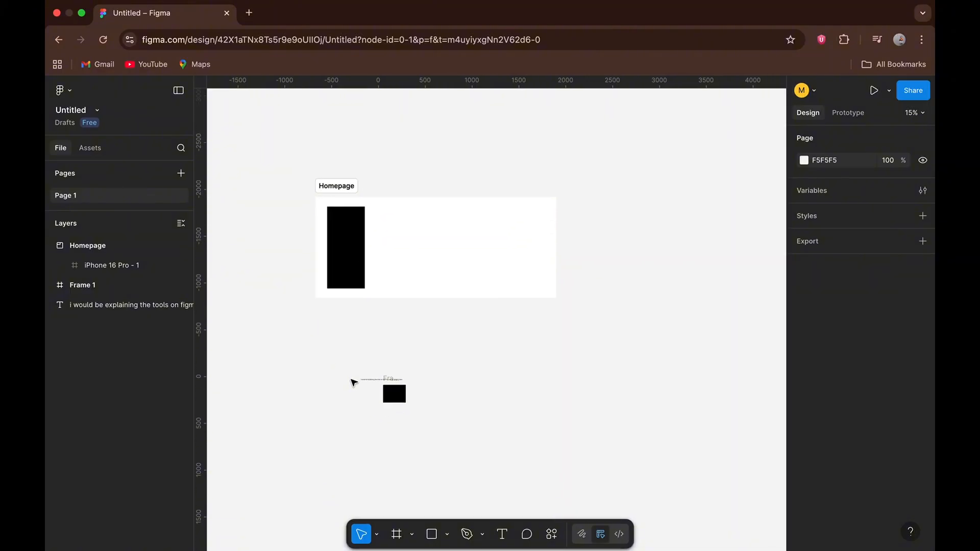
pyautogui.click(414, 534)
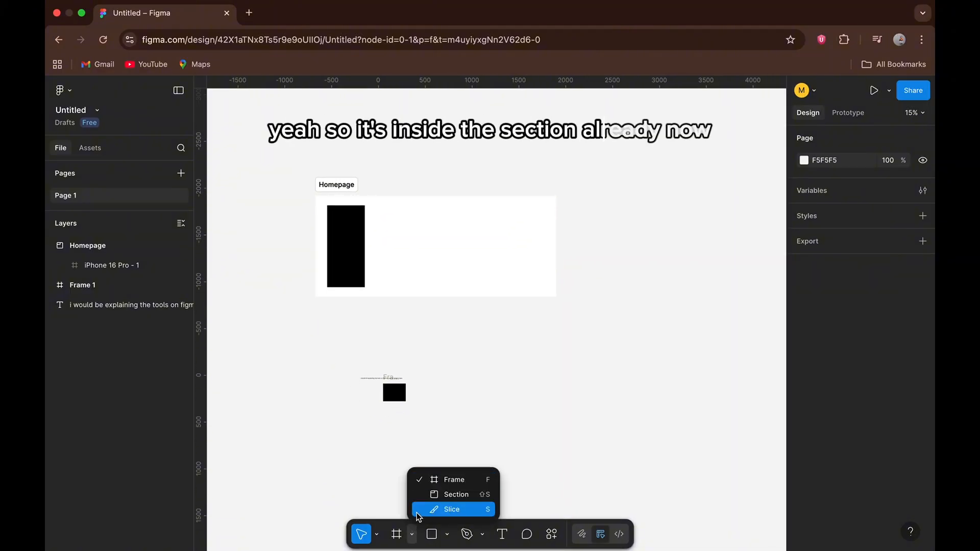
pyautogui.click(413, 507)
pyautogui.scroll(2, 405, 453)
pyautogui.scroll(5, 405, 453)
pyautogui.scroll(2, 393, 439)
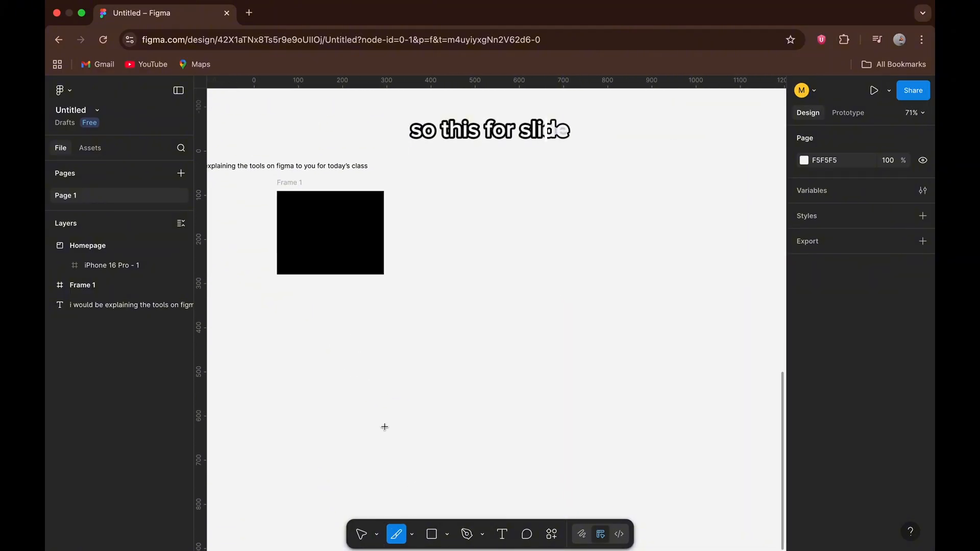
pyautogui.moveTo(276, 233); pyautogui.dragTo(384, 273)
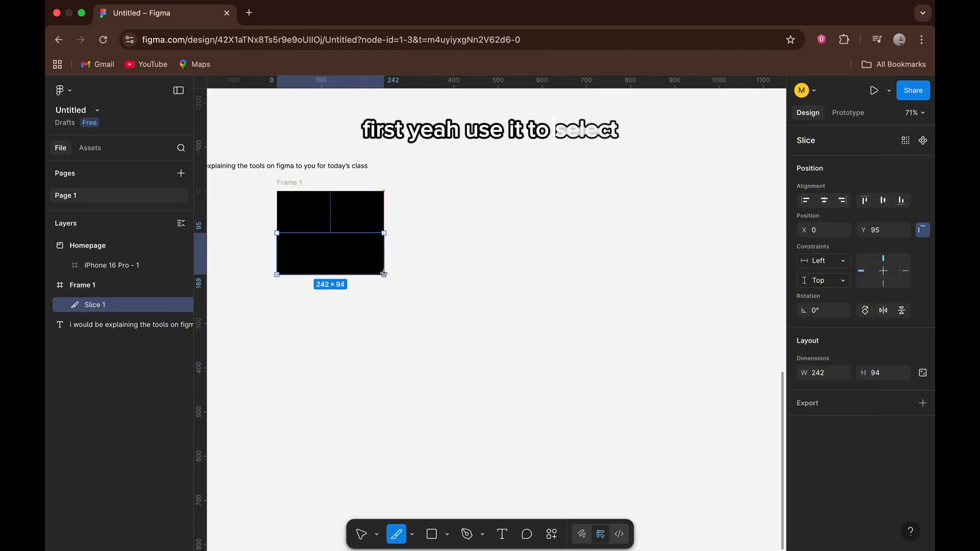
pyautogui.click(355, 250)
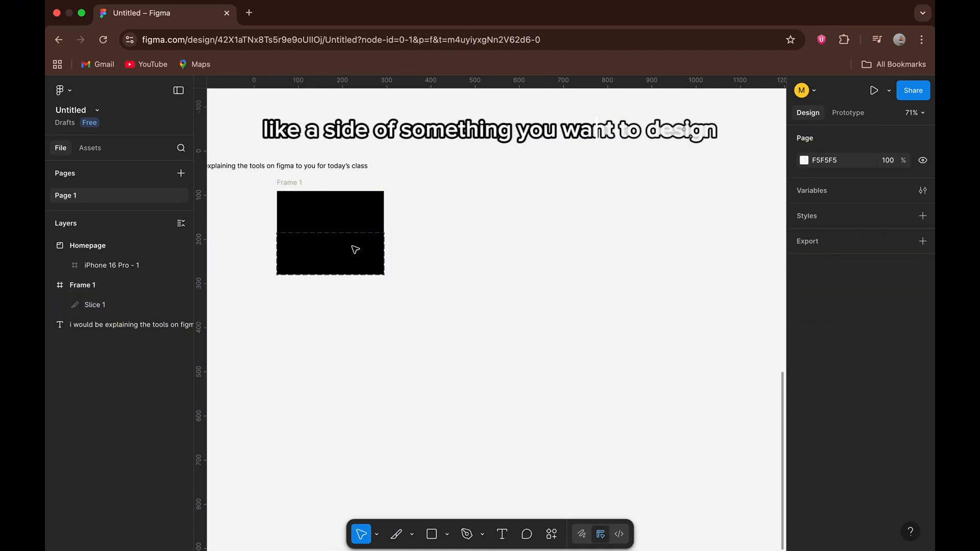
# Move the slice out of Frame 1 to about X 325, Y 459, and back onto the frame's lower half.
pyautogui.click(344, 252)
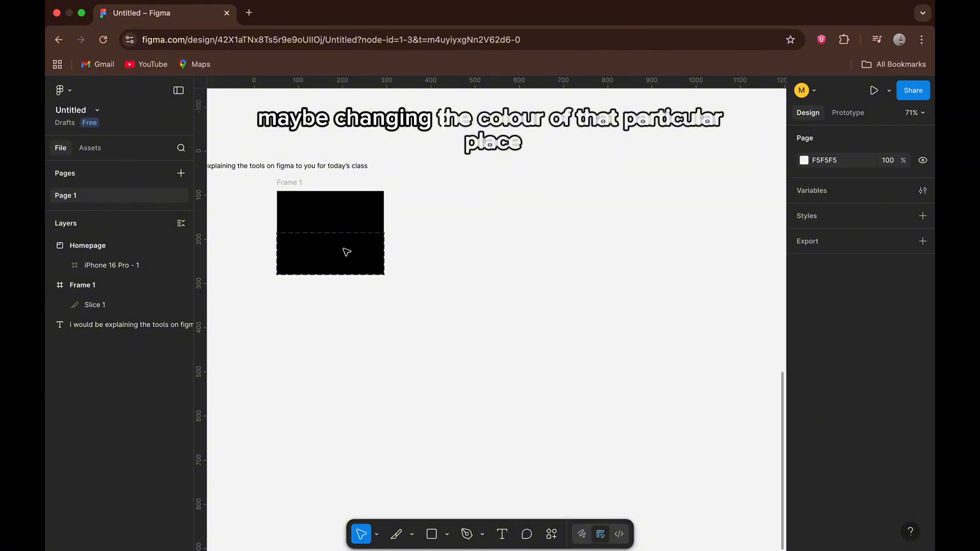
pyautogui.scroll(1, 360, 264)
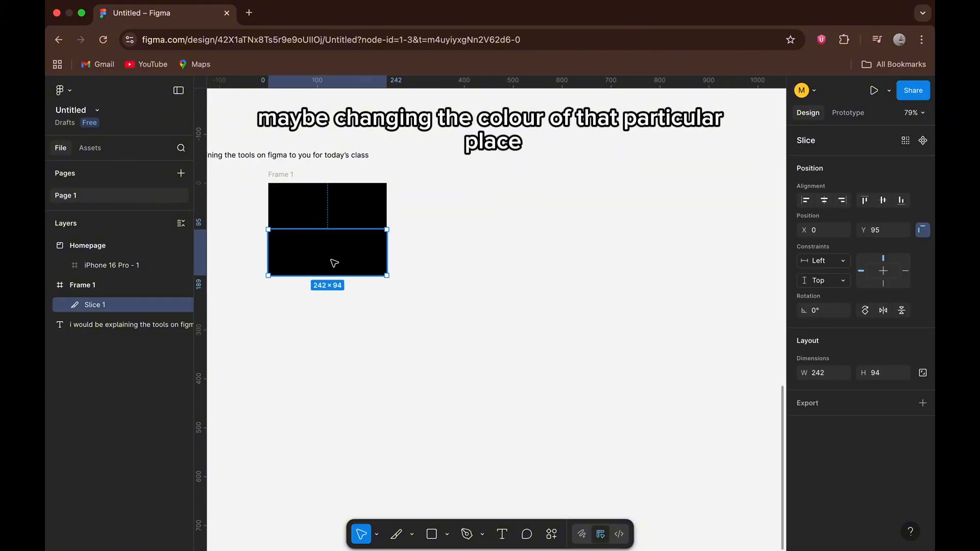
pyautogui.moveTo(335, 263); pyautogui.dragTo(466, 396)
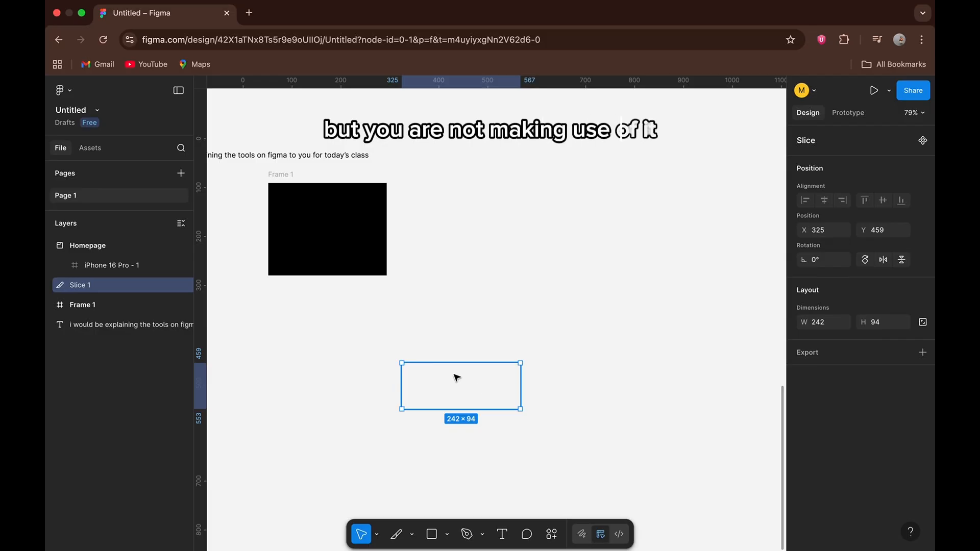
pyautogui.moveTo(457, 378); pyautogui.dragTo(355, 258)
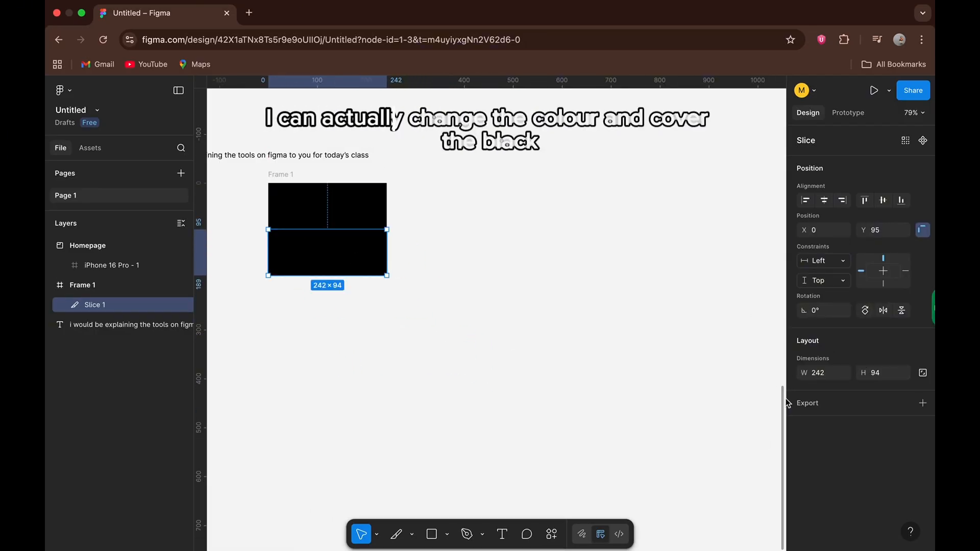
# Delete the slice from the lower half of Frame 1.
pyautogui.scroll(5, 607, 388)
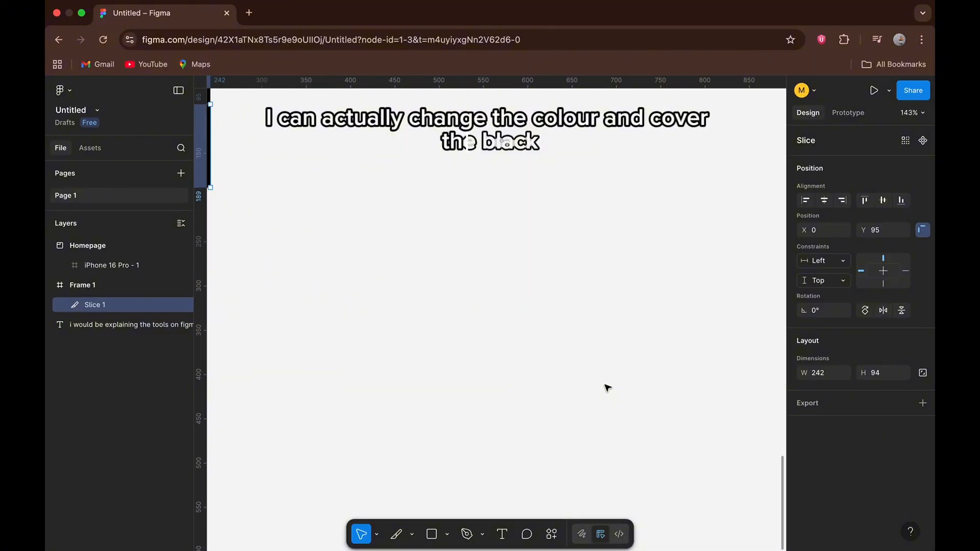
pyautogui.hscroll(-5, 606, 387)
pyautogui.scroll(3, 606, 387)
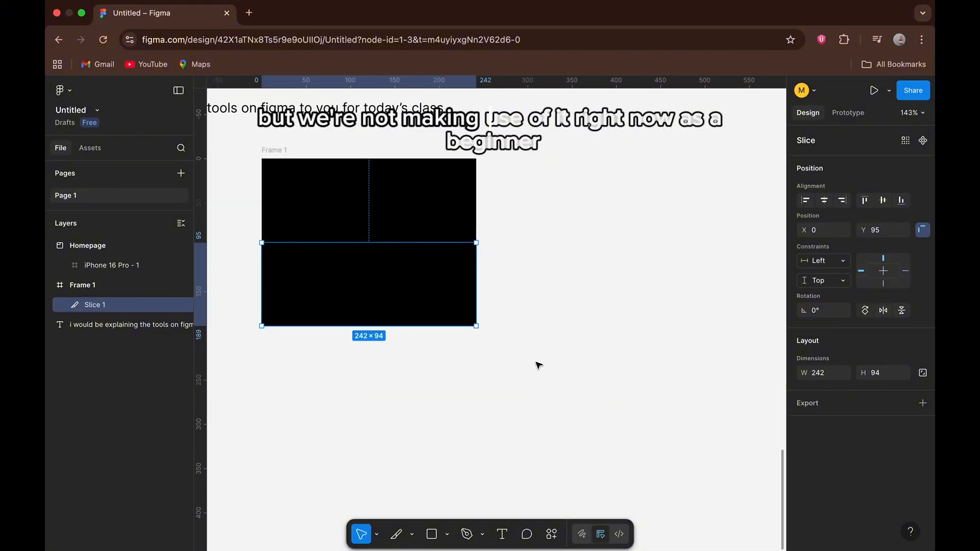
pyautogui.press('BackSpace')
# Choose the Pen tool for drawing on the empty canvas below Frame 1.
pyautogui.scroll(-5, 538, 365)
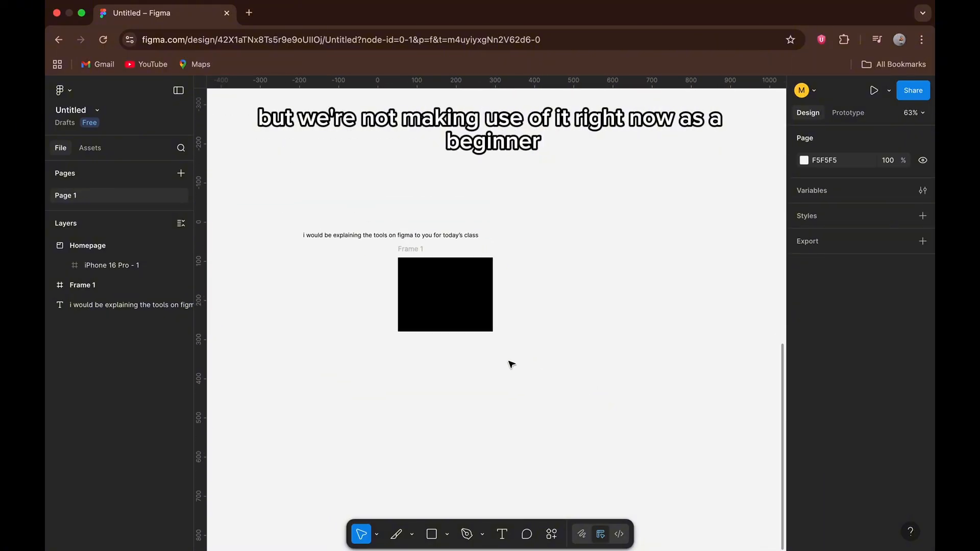
pyautogui.click(482, 533)
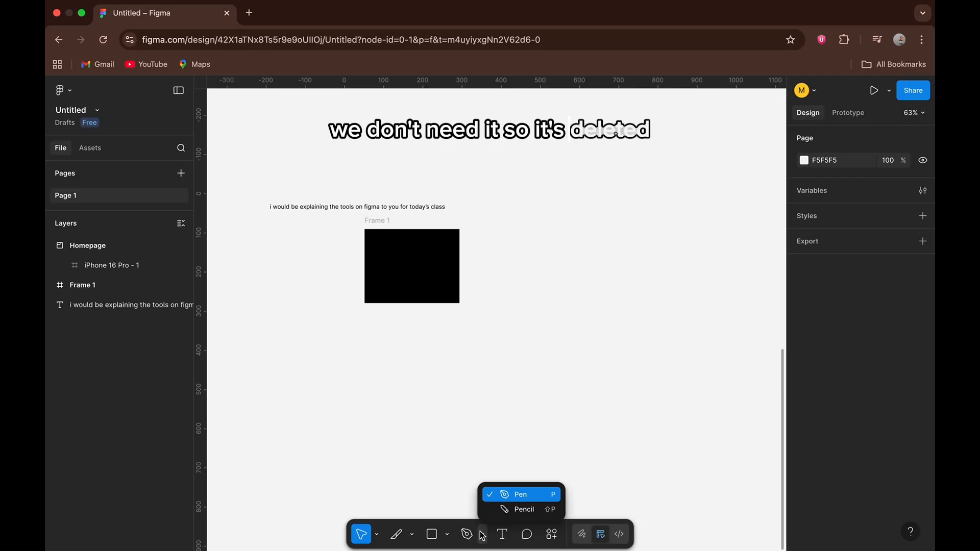
pyautogui.click(492, 493)
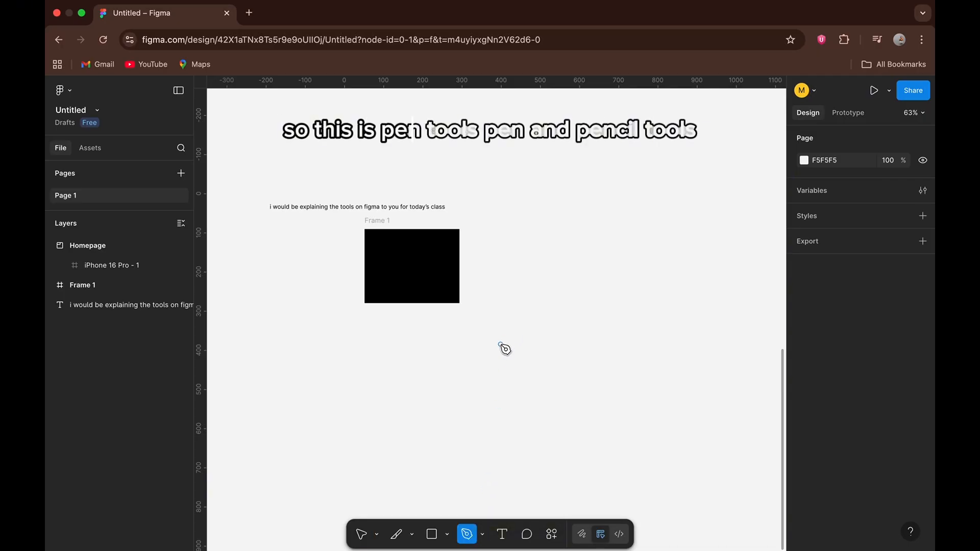
pyautogui.click(497, 321)
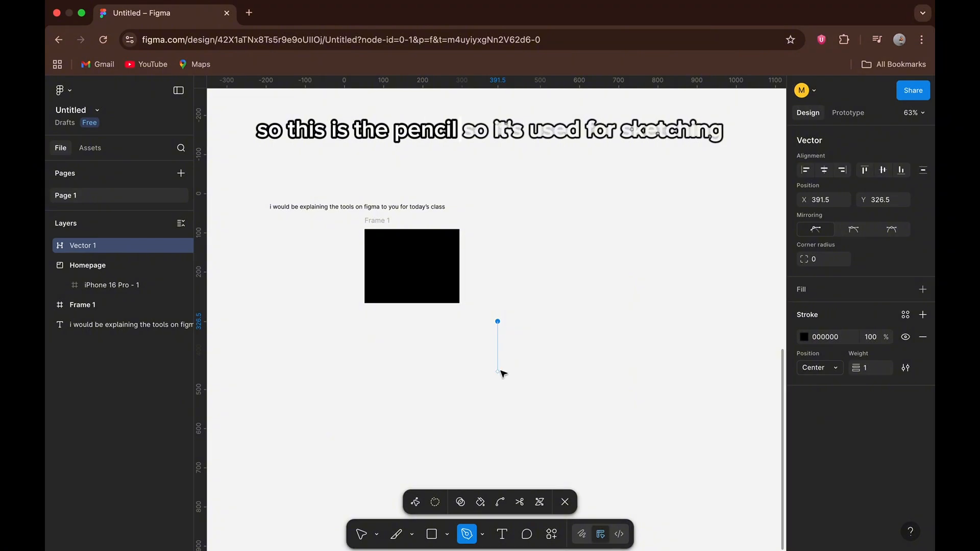
pyautogui.press('super+z')
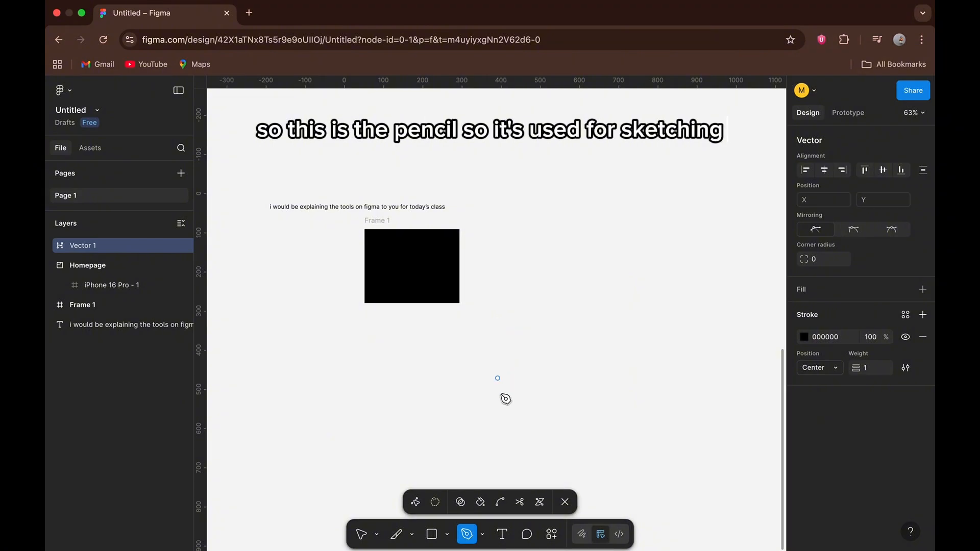
pyautogui.click(498, 352)
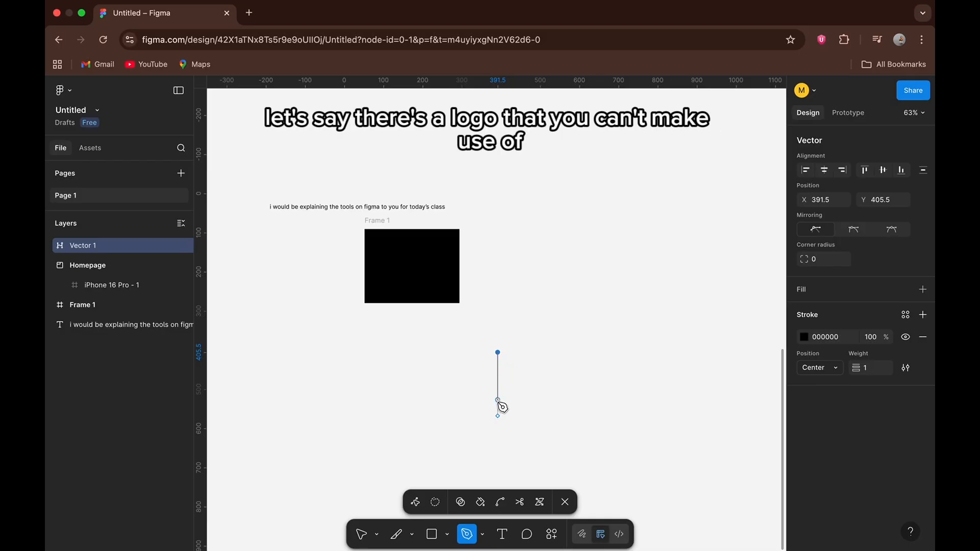
pyautogui.press('super+z')
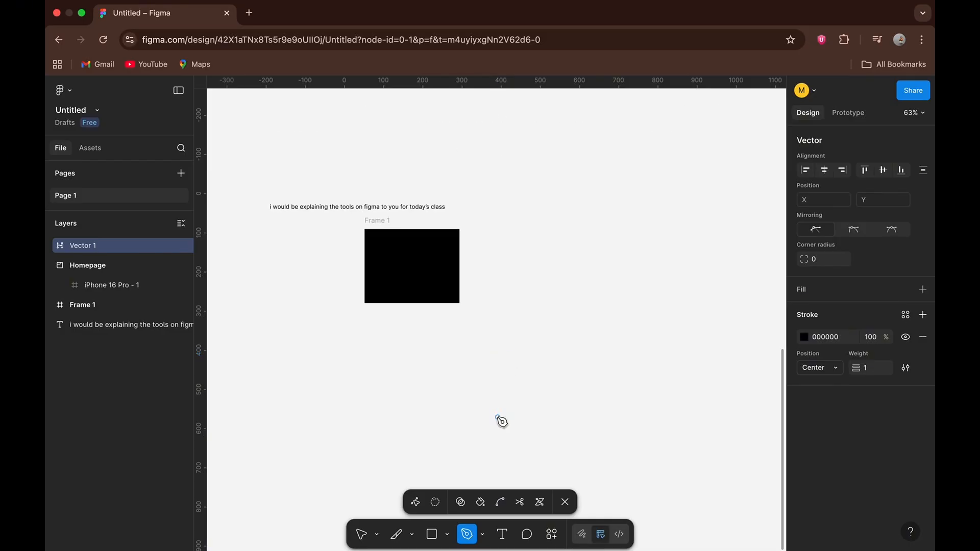
# Draw a three-point Pen shape below Frame 1 starting at about X 391.5, Y 571, with one curved segment and two straight sides.
pyautogui.click(498, 417)
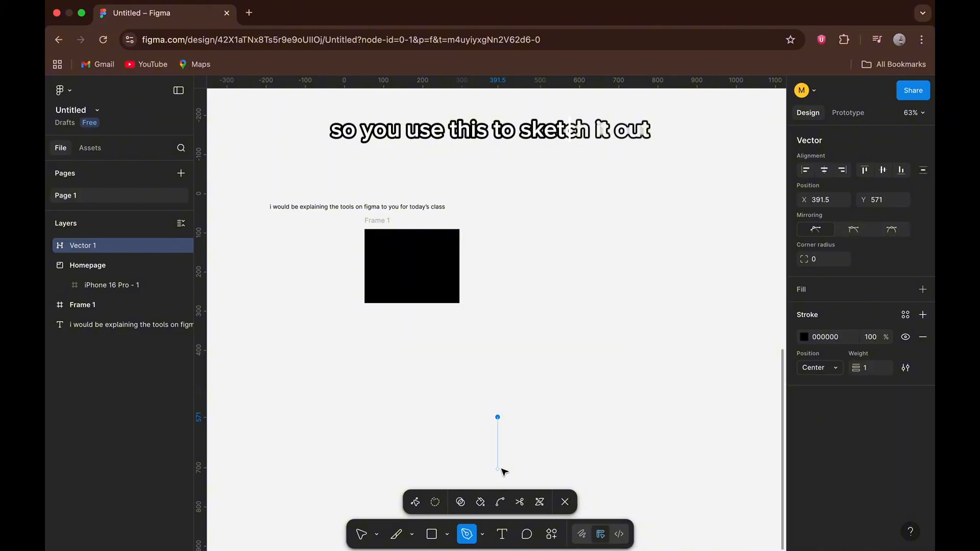
pyautogui.moveTo(498, 468)
pyautogui.mouseDown()
pyautogui.moveTo(499, 479)
pyautogui.moveTo(513, 459)
pyautogui.mouseUp()
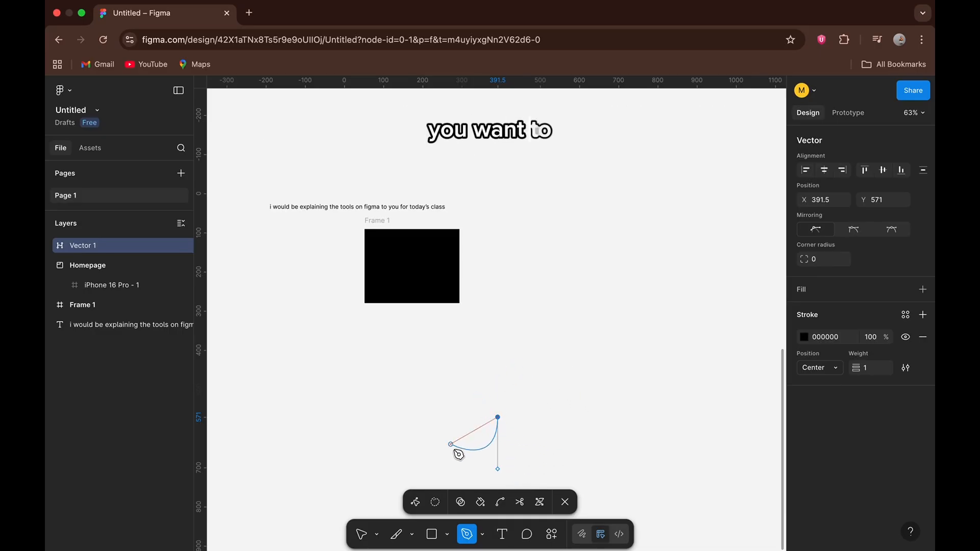
pyautogui.click(449, 447)
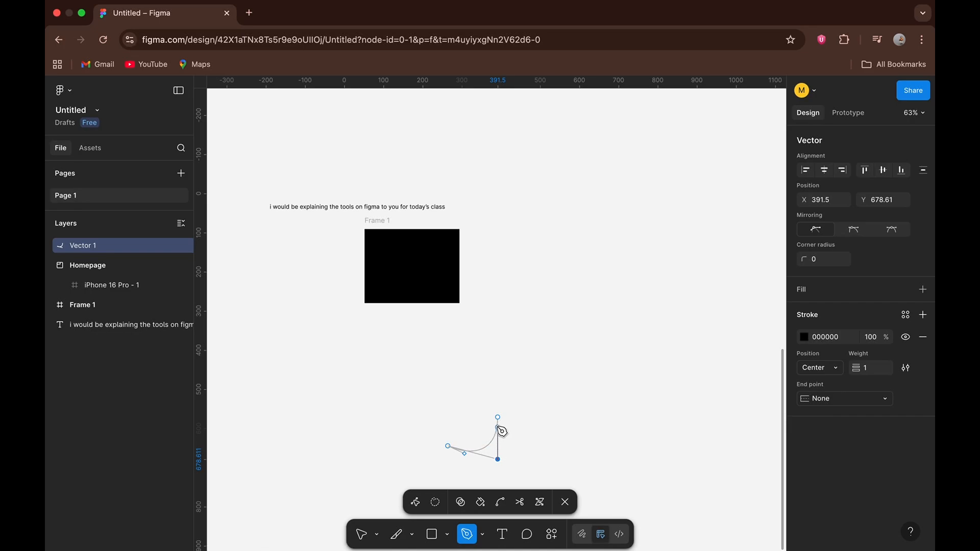
pyautogui.click(503, 422)
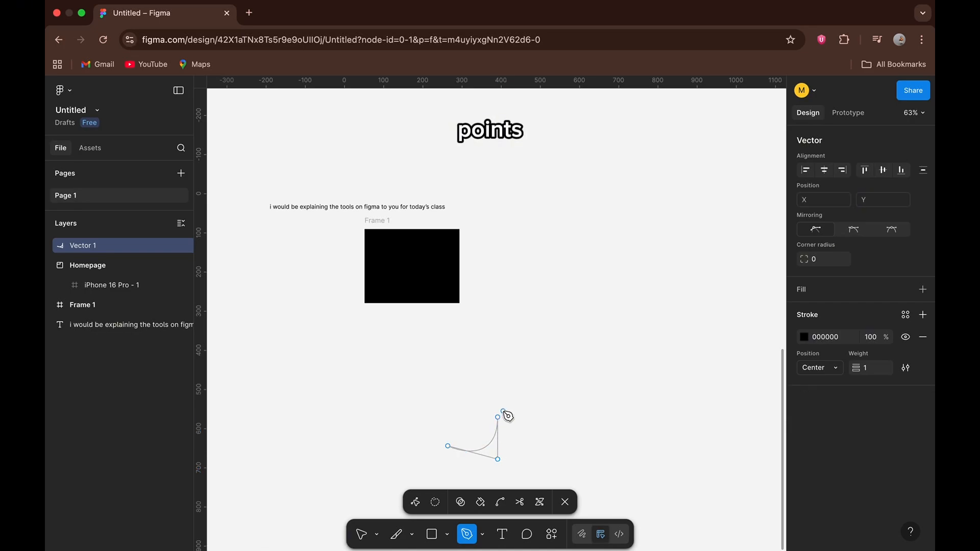
pyautogui.click(500, 418)
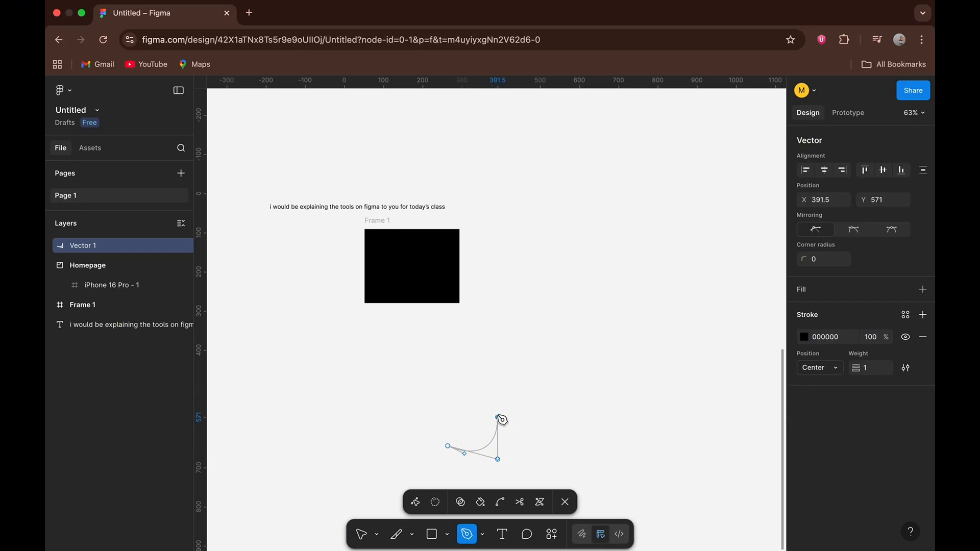
pyautogui.click(448, 447)
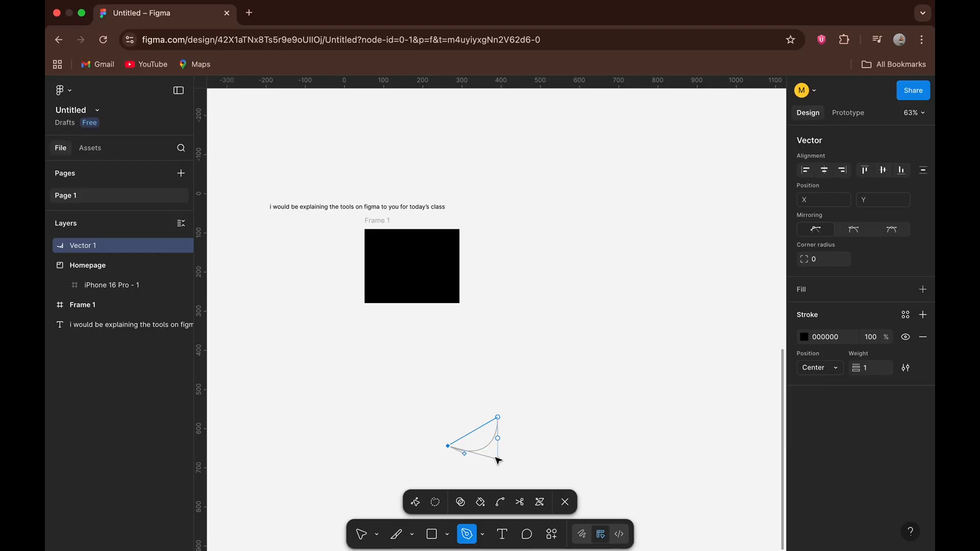
pyautogui.click(498, 460)
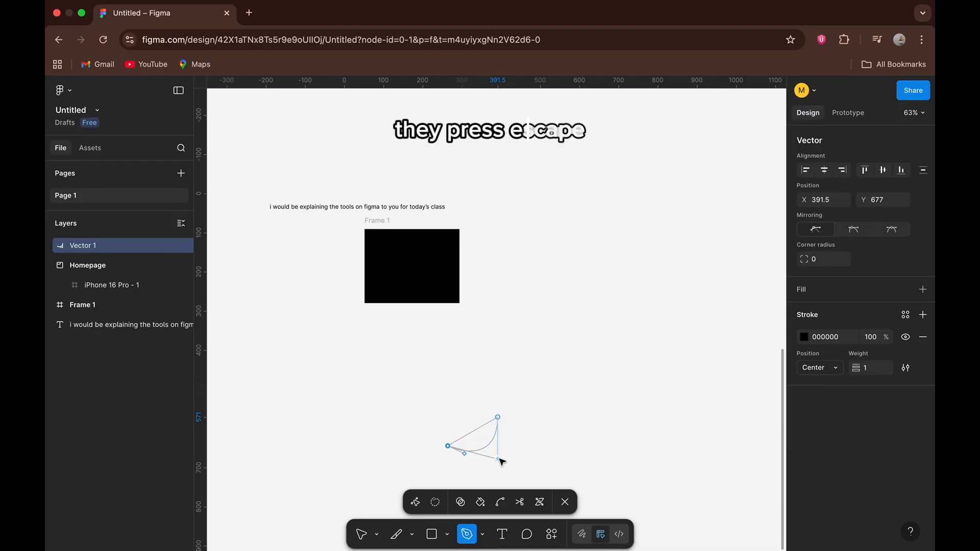
pyautogui.press('Escape')
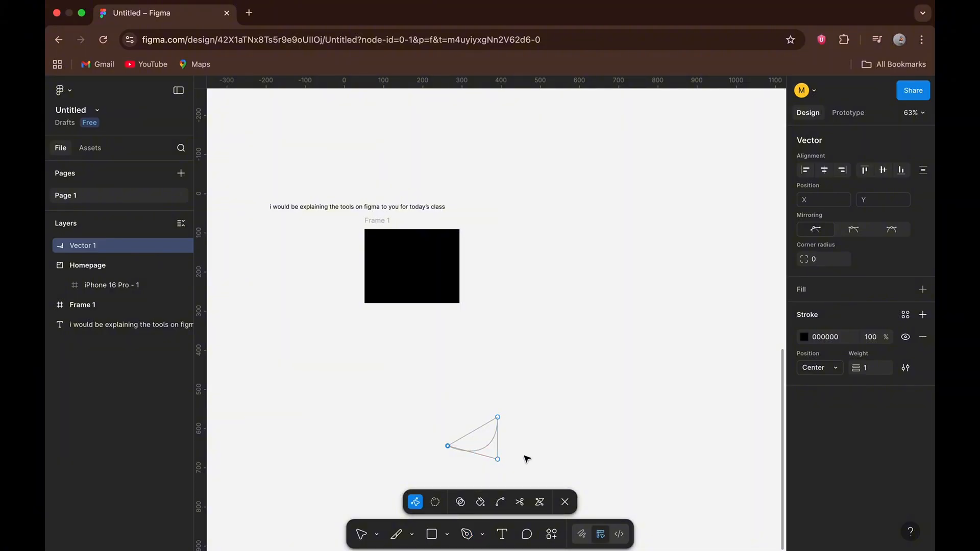
# Draw a straight vertical line with the Pencil tool on the empty canvas right of Frame 1, from about Y 196 to Y 340.
pyautogui.scroll(5, 508, 444)
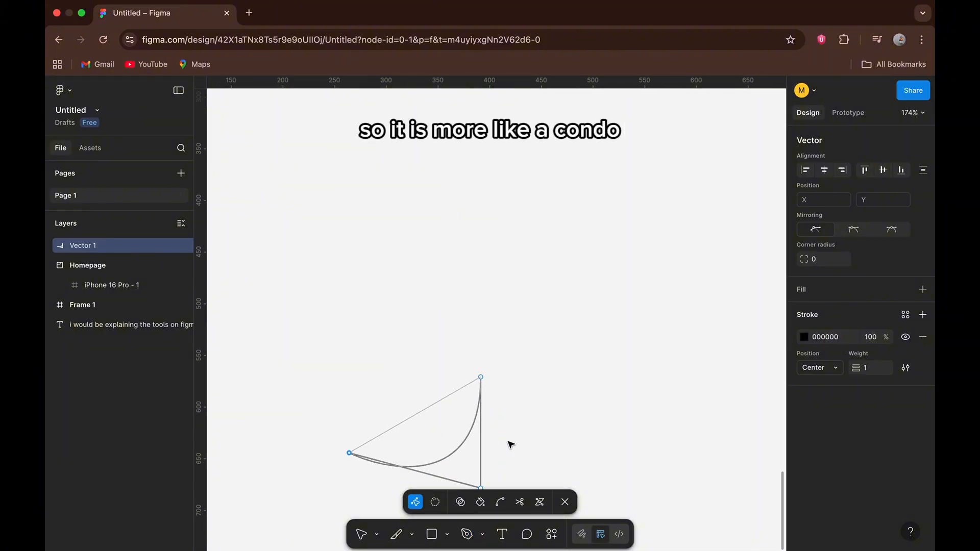
pyautogui.scroll(-5, 508, 444)
pyautogui.hscroll(5, 507, 444)
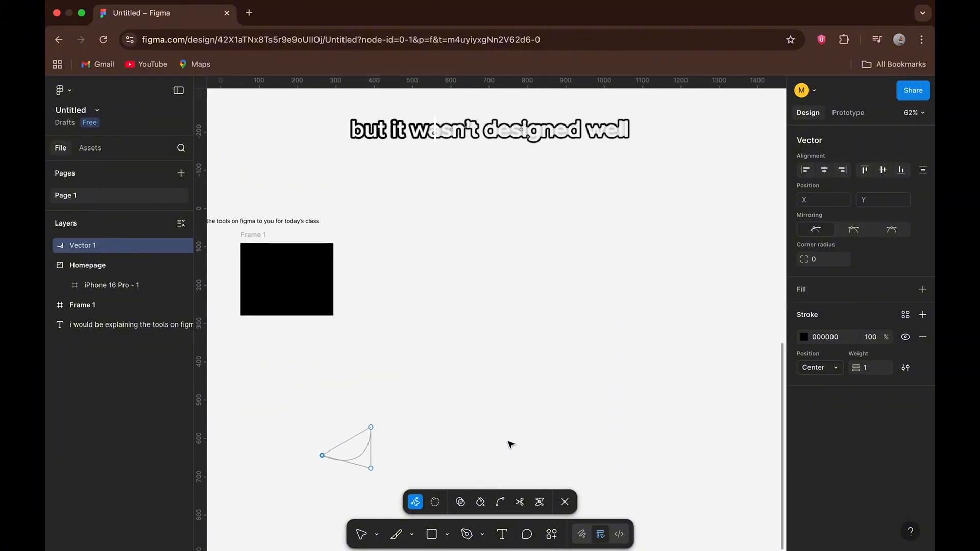
pyautogui.click(482, 534)
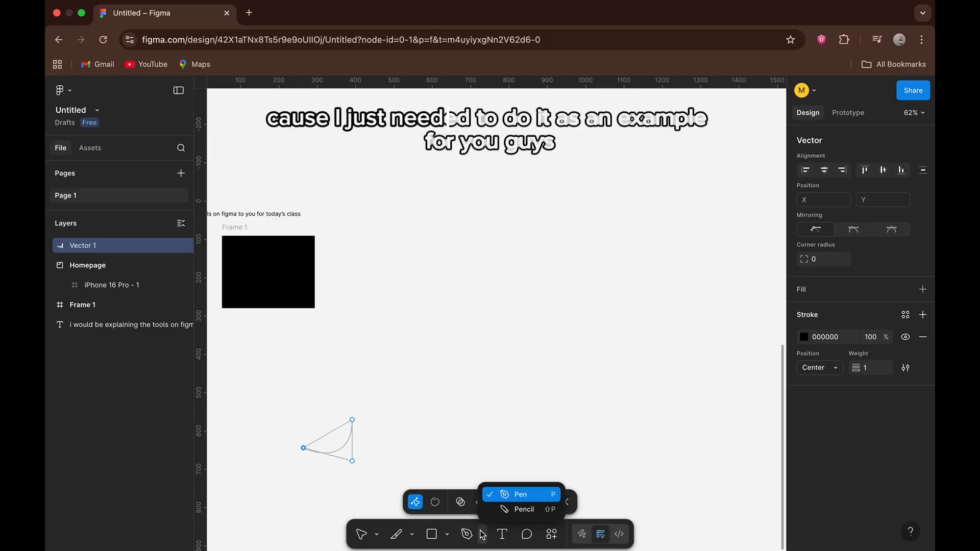
pyautogui.click(497, 506)
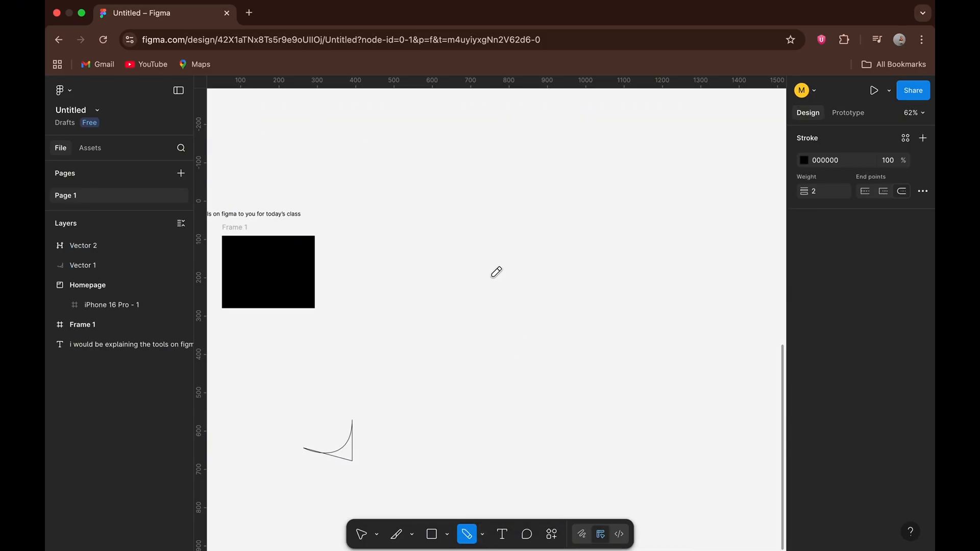
pyautogui.moveTo(493, 307); pyautogui.dragTo(493, 327)
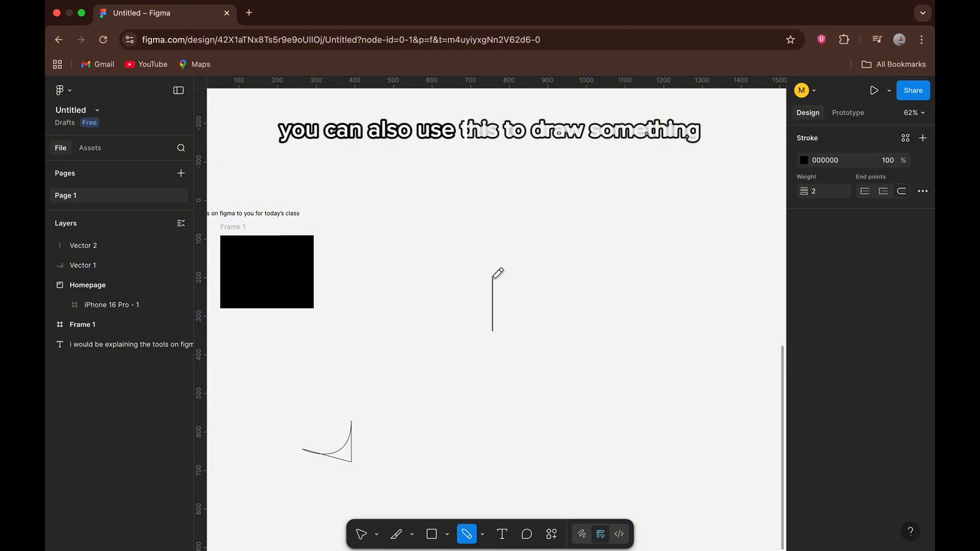
# Undo the hooked Pencil stroke at the vertical line's upper end and draw a diagonal stroke down to the right from there.
pyautogui.scroll(10, 498, 273)
pyautogui.scroll(2, 491, 277)
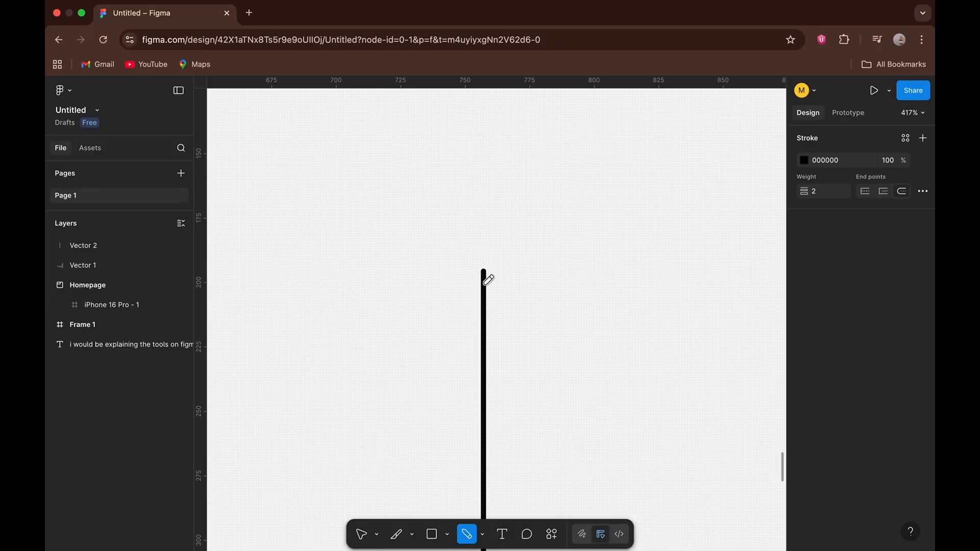
pyautogui.moveTo(484, 286)
pyautogui.mouseDown()
pyautogui.moveTo(492, 303)
pyautogui.moveTo(488, 274)
pyautogui.moveTo(500, 310)
pyautogui.moveTo(518, 311)
pyautogui.mouseUp()
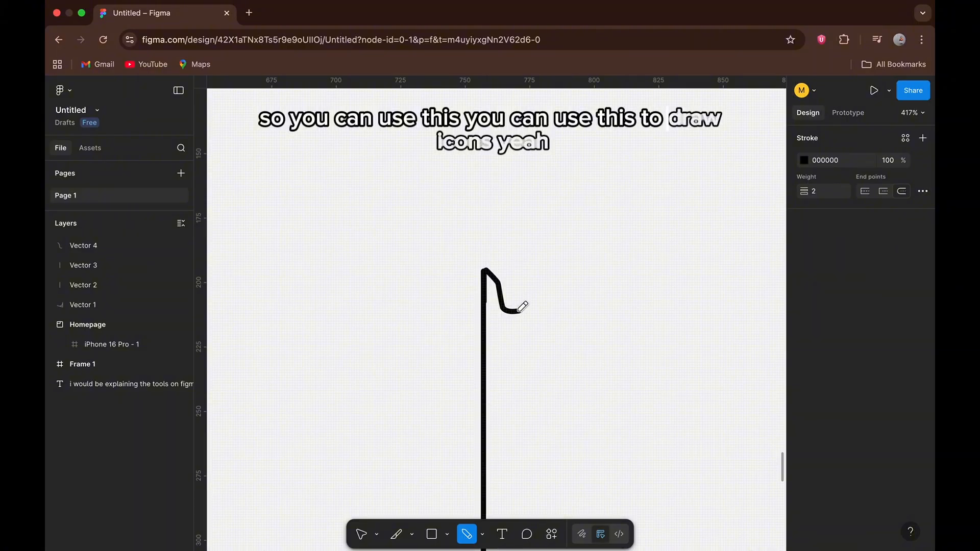
pyautogui.hotkey('ctrl', 'z')
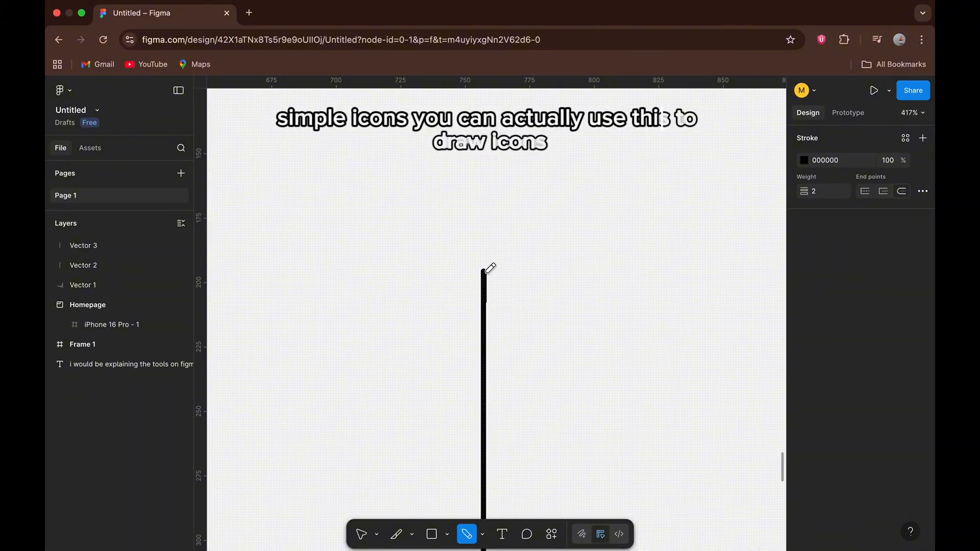
pyautogui.moveTo(485, 271); pyautogui.dragTo(558, 371)
pyautogui.scroll(-10, 560, 368)
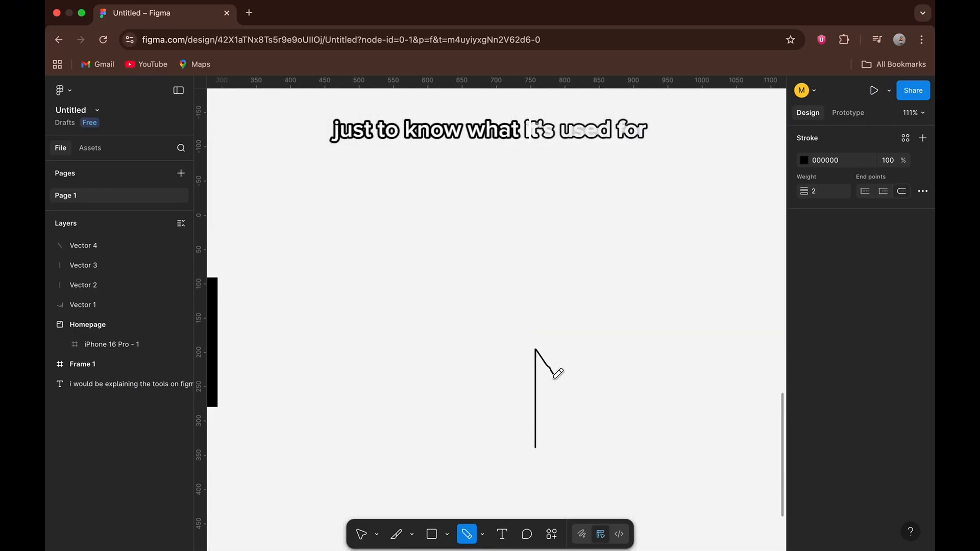
# Complete the letter M with a Pencil diagonal up to the right and a vertical stroke downward, and return to the Move tool.
pyautogui.scroll(10, 557, 373)
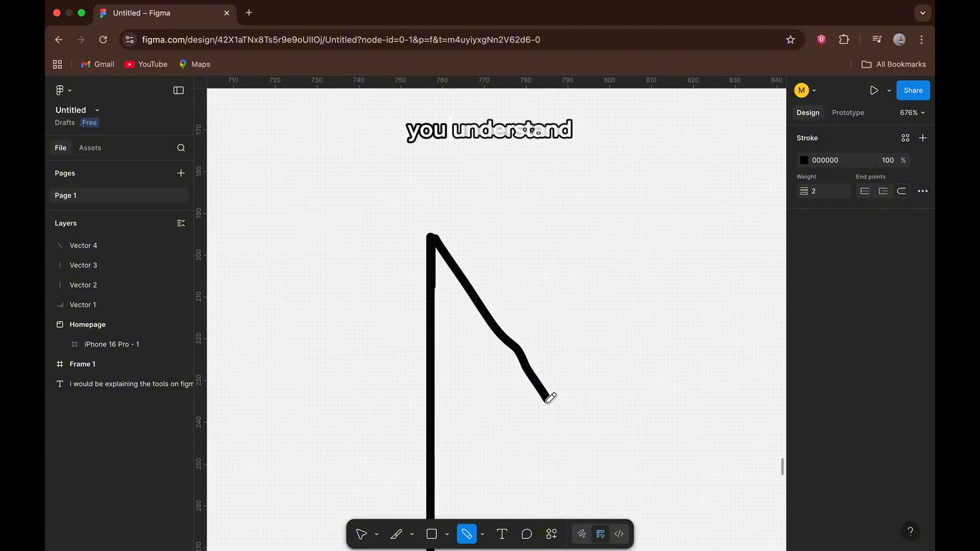
pyautogui.moveTo(550, 399); pyautogui.dragTo(630, 249)
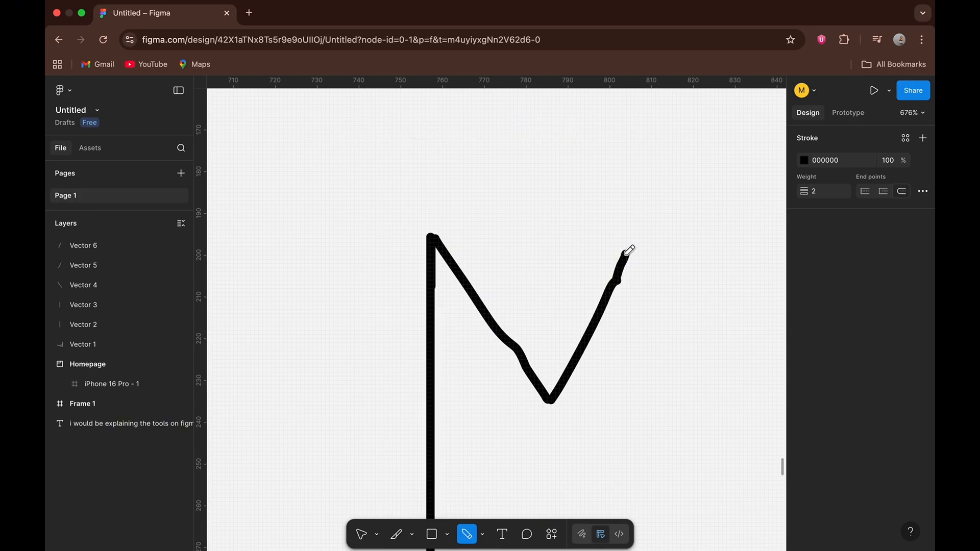
pyautogui.scroll(-10, 629, 250)
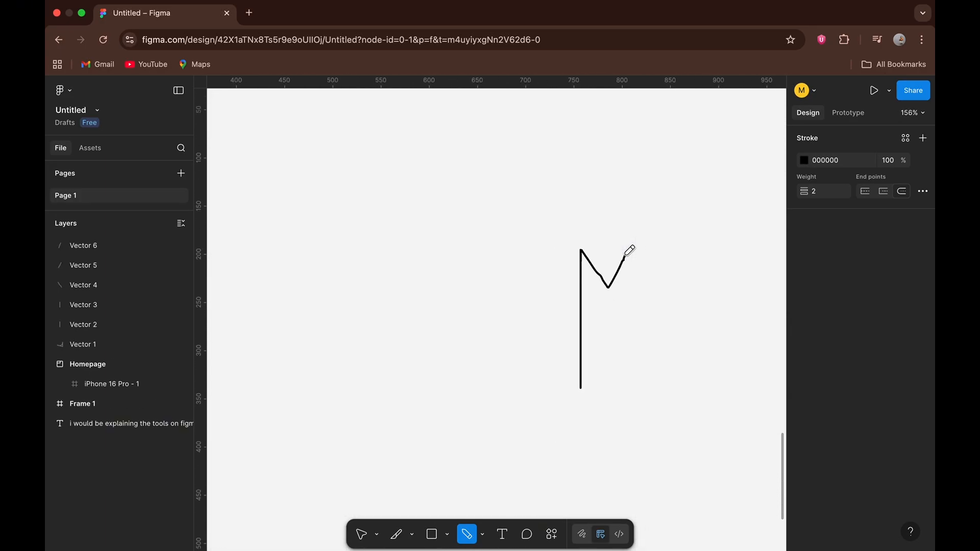
pyautogui.moveTo(625, 256); pyautogui.dragTo(644, 325)
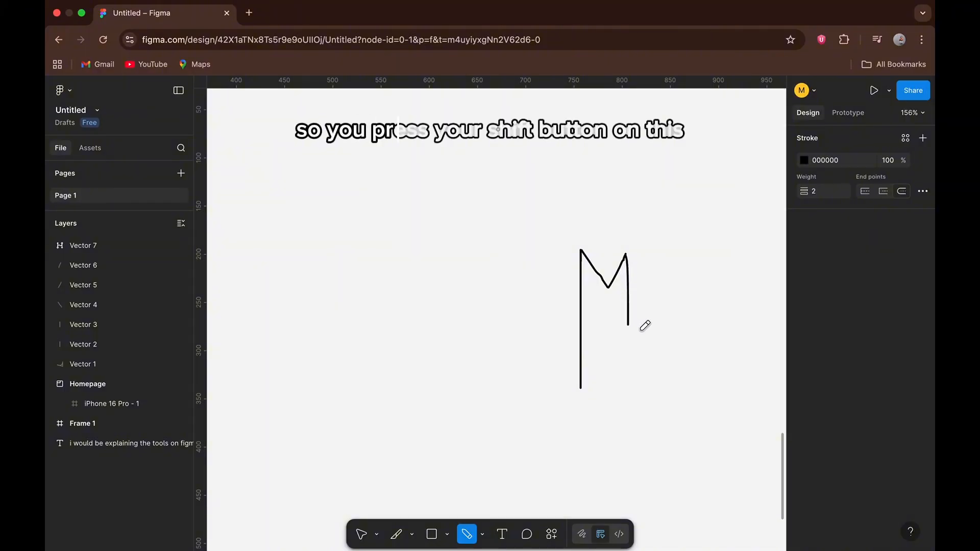
pyautogui.scroll(-10, 653, 363)
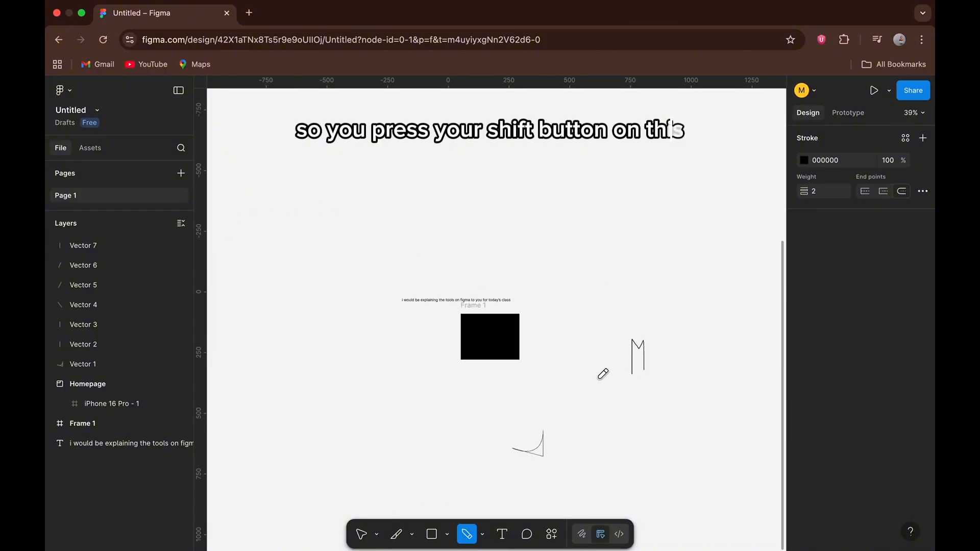
pyautogui.press('v')
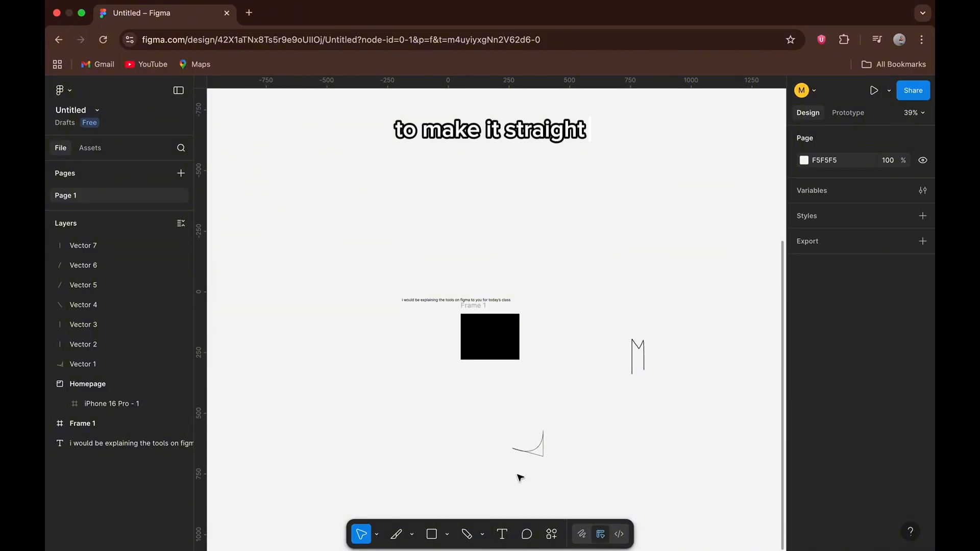
# Select four of the letter M's main Pencil strokes together and change their stroke colour to dark red 8A1616.
pyautogui.scroll(10, 545, 449)
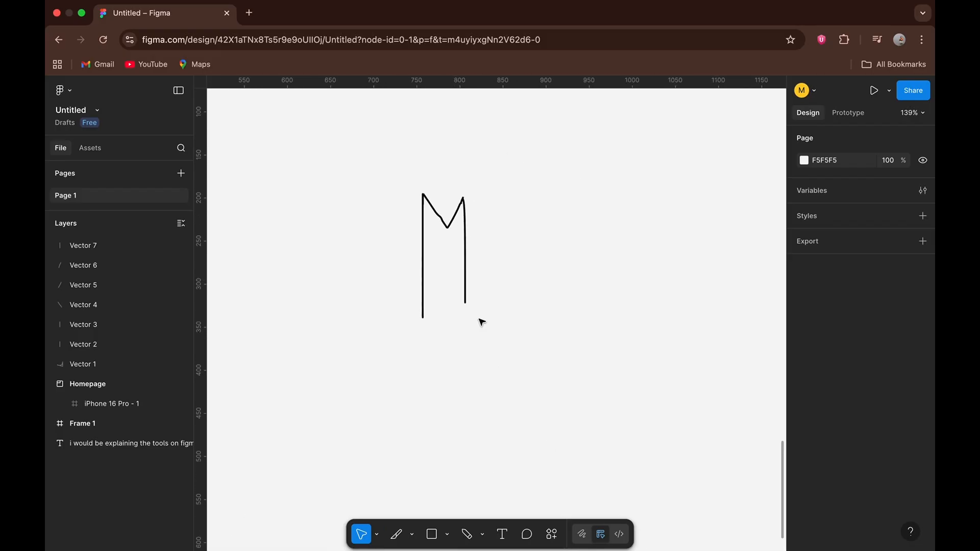
pyautogui.click(449, 229)
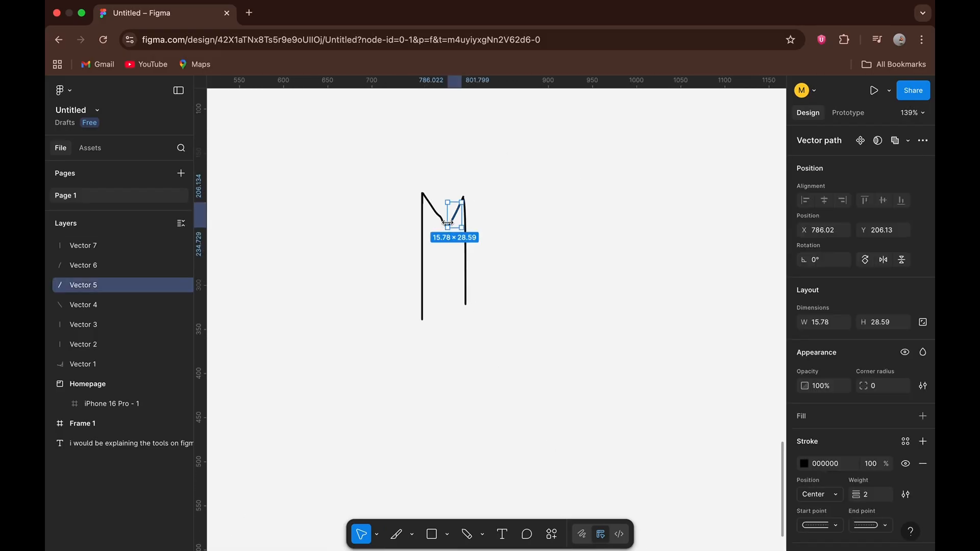
pyautogui.scroll(8, 449, 229)
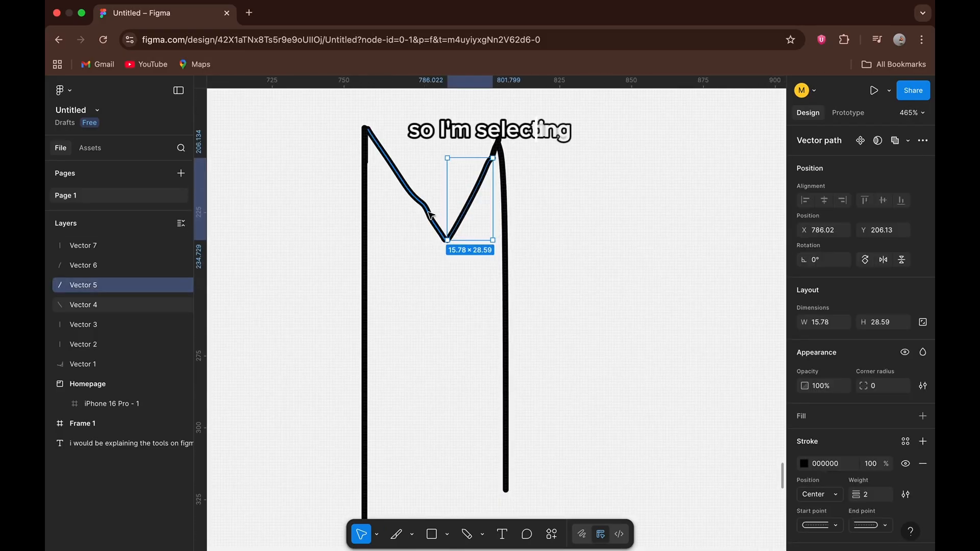
pyautogui.keyDown('shift'); pyautogui.click(430, 214); pyautogui.keyUp('shift')
pyautogui.keyDown('shift'); pyautogui.click(364, 320); pyautogui.keyUp('shift')
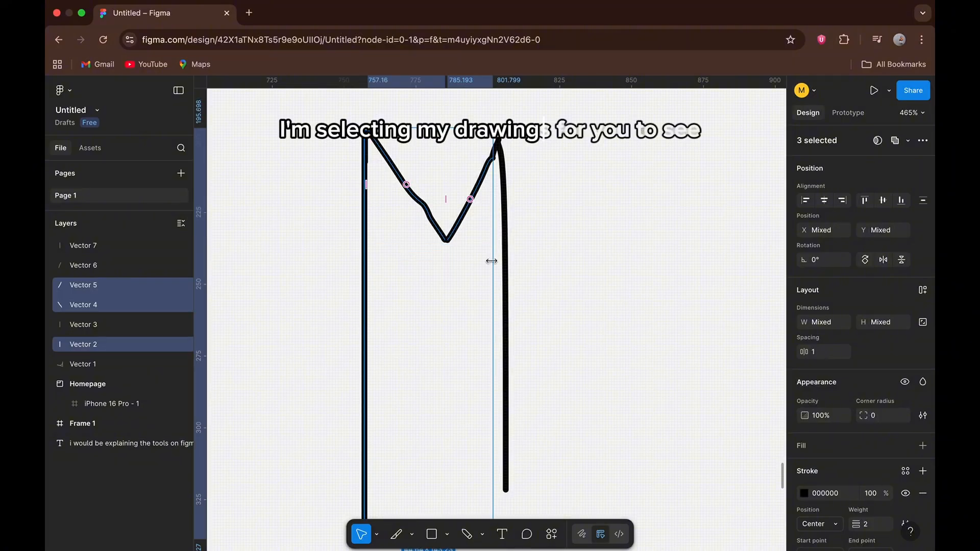
pyautogui.keyDown('shift'); pyautogui.click(507, 278); pyautogui.keyUp('shift')
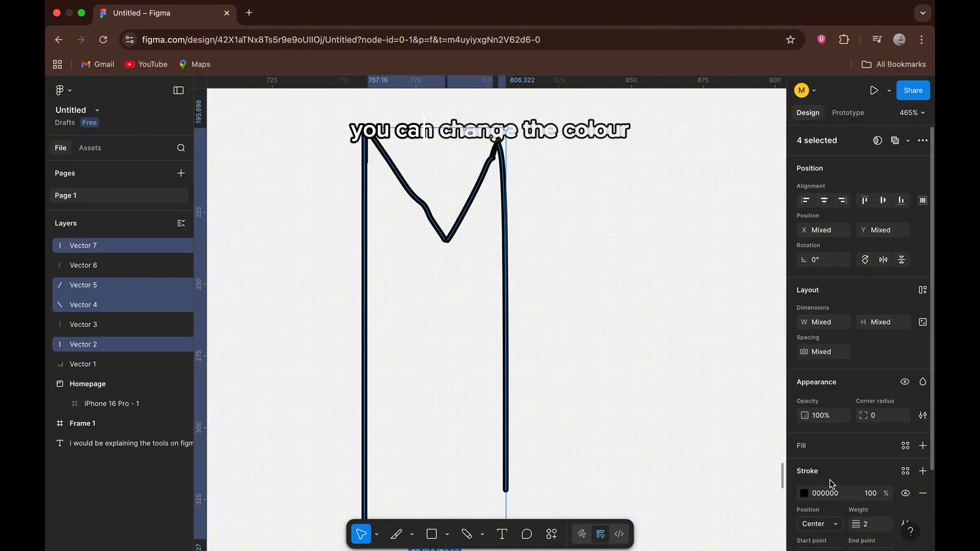
pyautogui.scroll(-3, 828, 480)
pyautogui.click(803, 396)
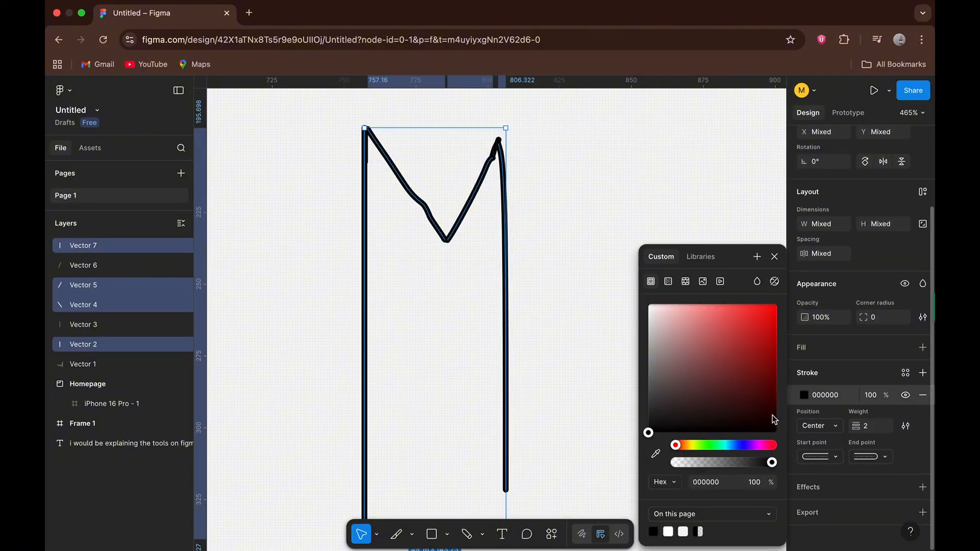
pyautogui.click(756, 364)
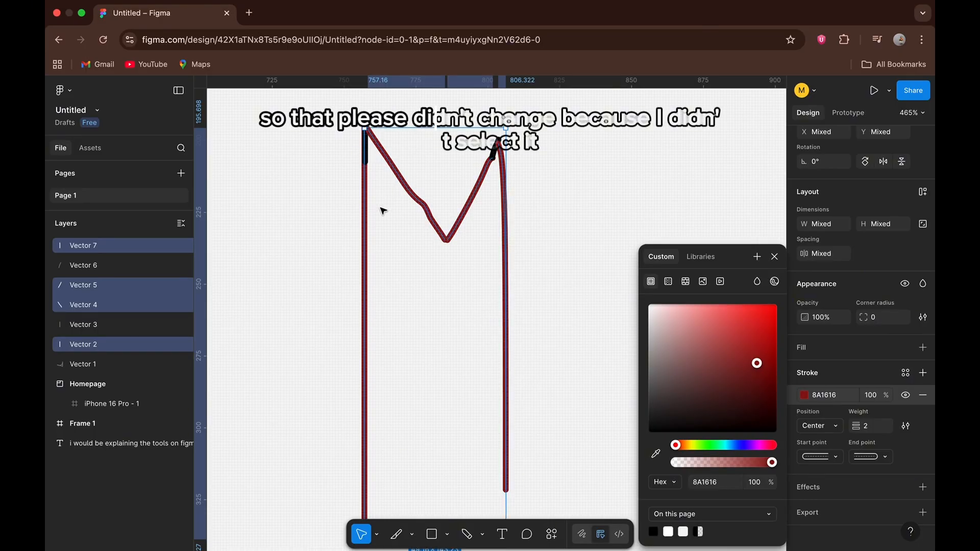
pyautogui.click(393, 227)
# Add a text box of about 214 × 106 between Frame 1 and the Pen shape reading "how are you doing today?".
pyautogui.scroll(-5, 393, 229)
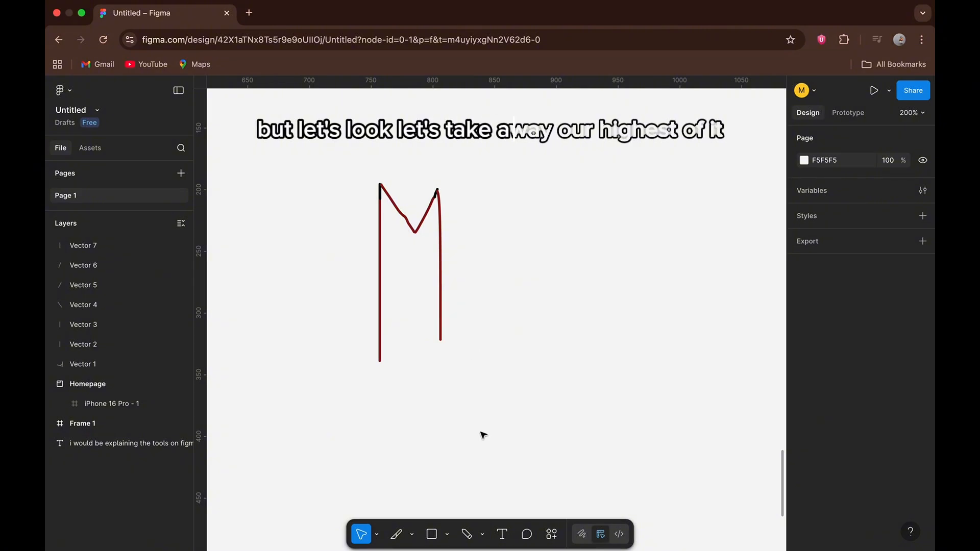
pyautogui.scroll(-5, 481, 435)
pyautogui.hscroll(-5, 480, 435)
pyautogui.scroll(-4, 479, 435)
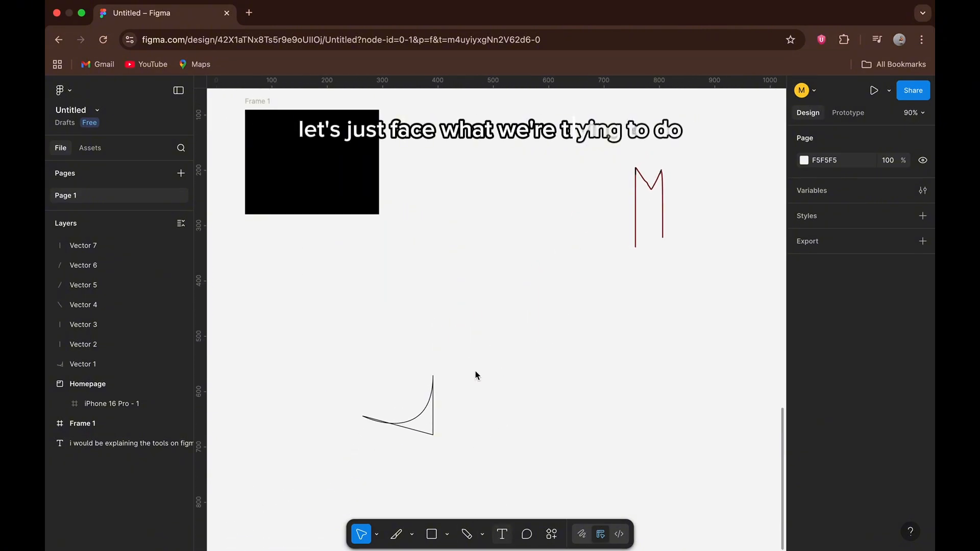
pyautogui.press('t')
pyautogui.moveTo(433, 278); pyautogui.dragTo(551, 338)
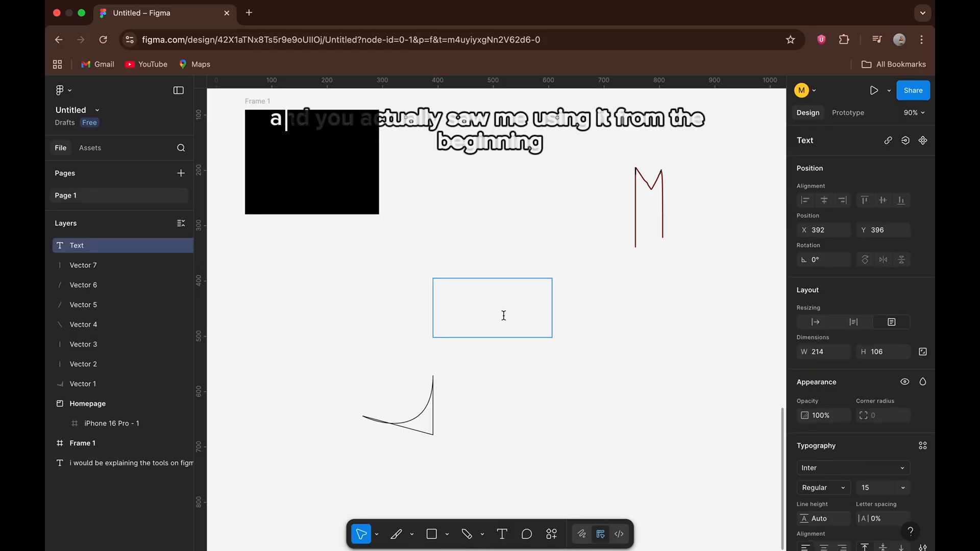
pyautogui.write('how ')
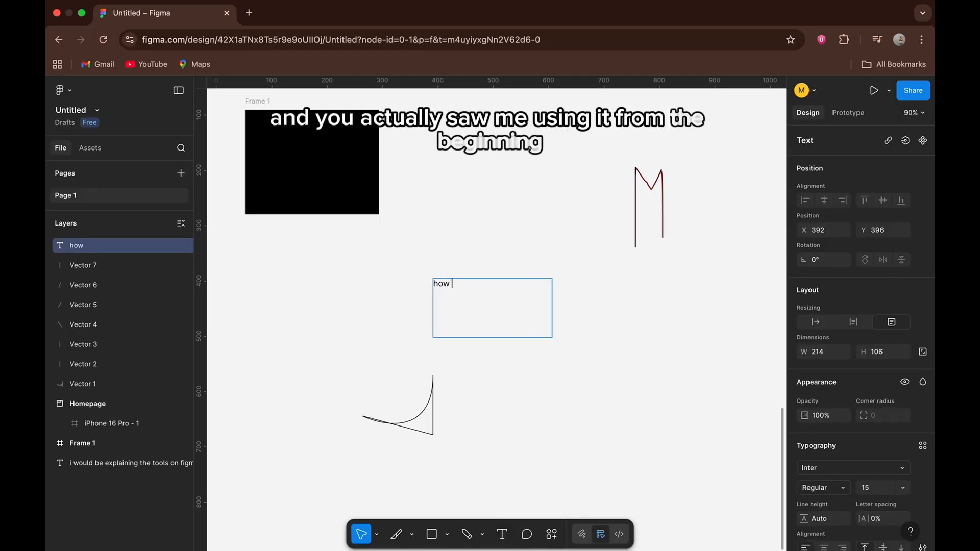
pyautogui.write('are yo')
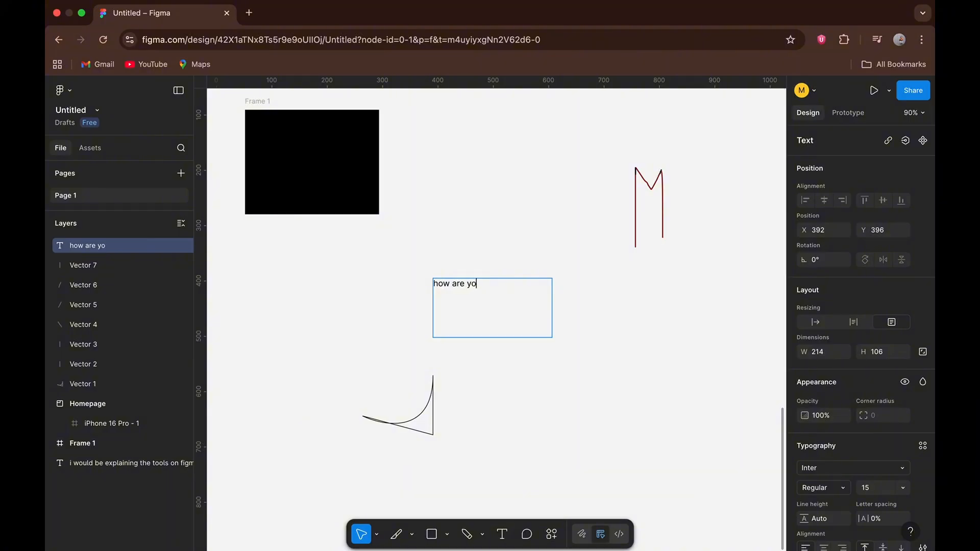
pyautogui.write('u doing ')
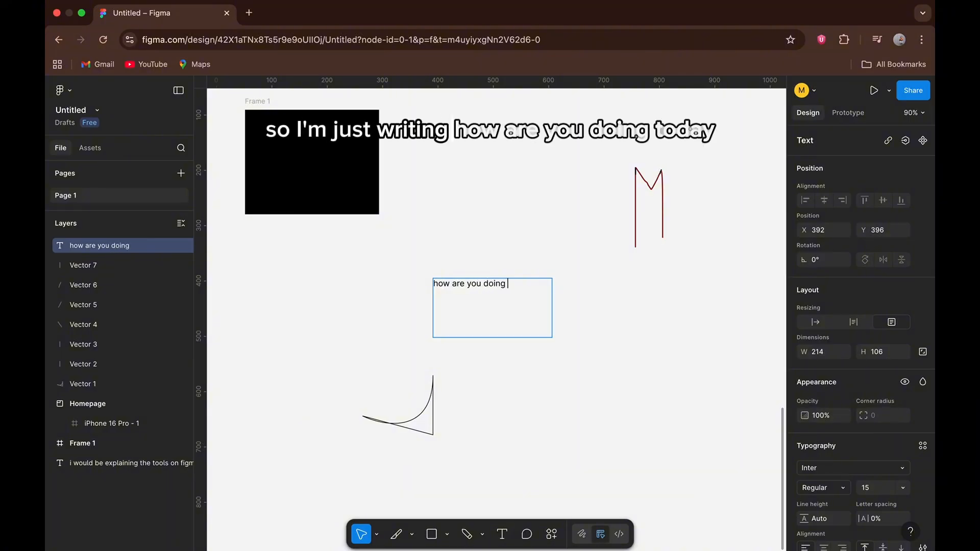
pyautogui.write('today?')
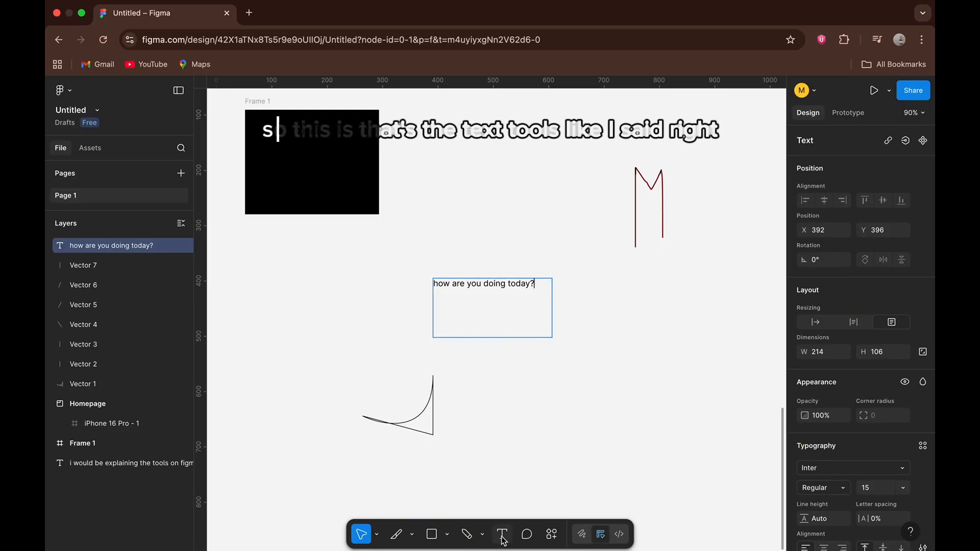
pyautogui.press('Escape')
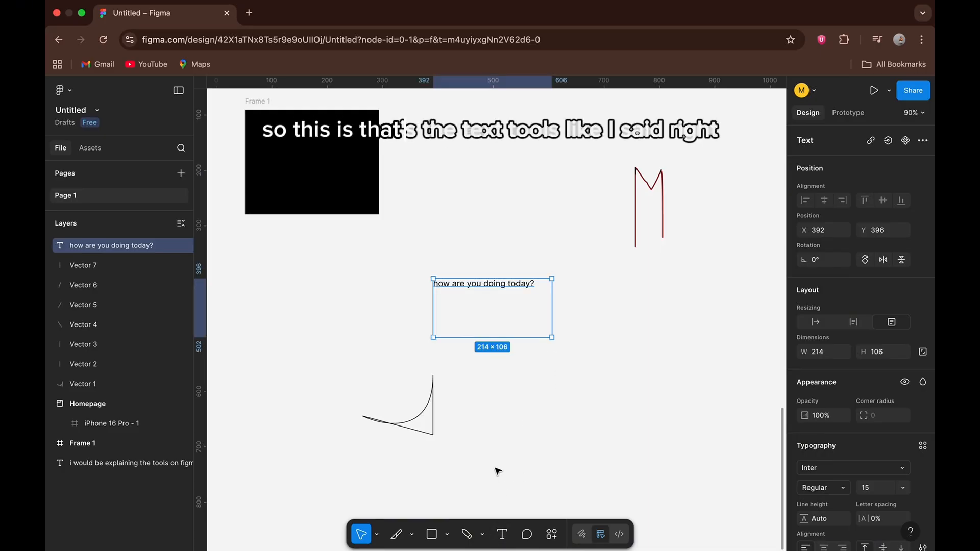
# Draw a square of about 155 × 155 with the Rectangle tool below the letter M, at about X 639, Y 487.
pyautogui.click(446, 535)
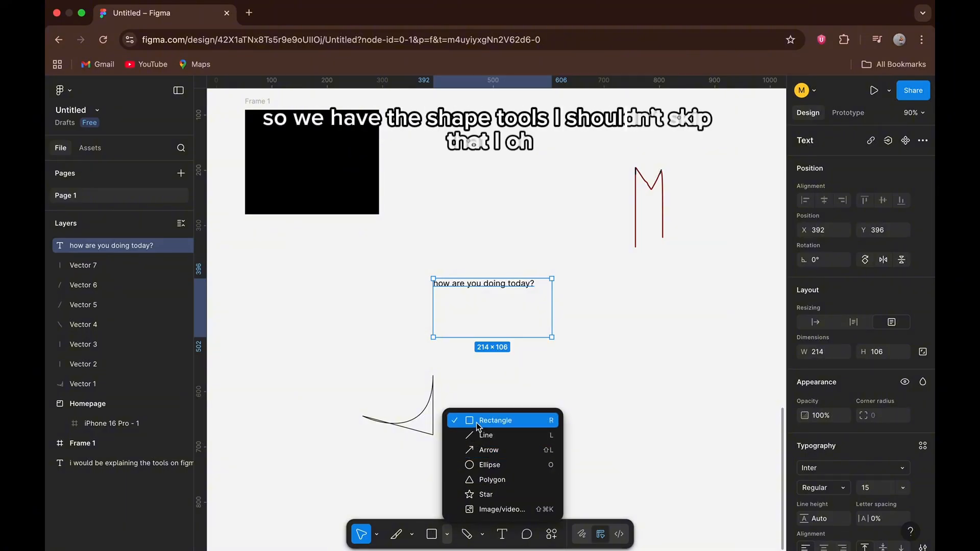
pyautogui.click(503, 416)
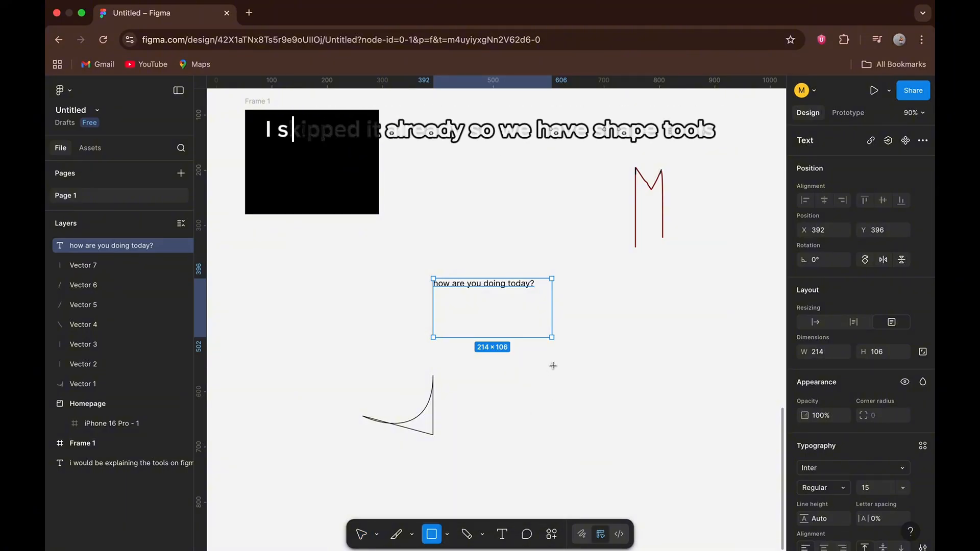
pyautogui.moveTo(569, 328); pyautogui.dragTo(653, 405)
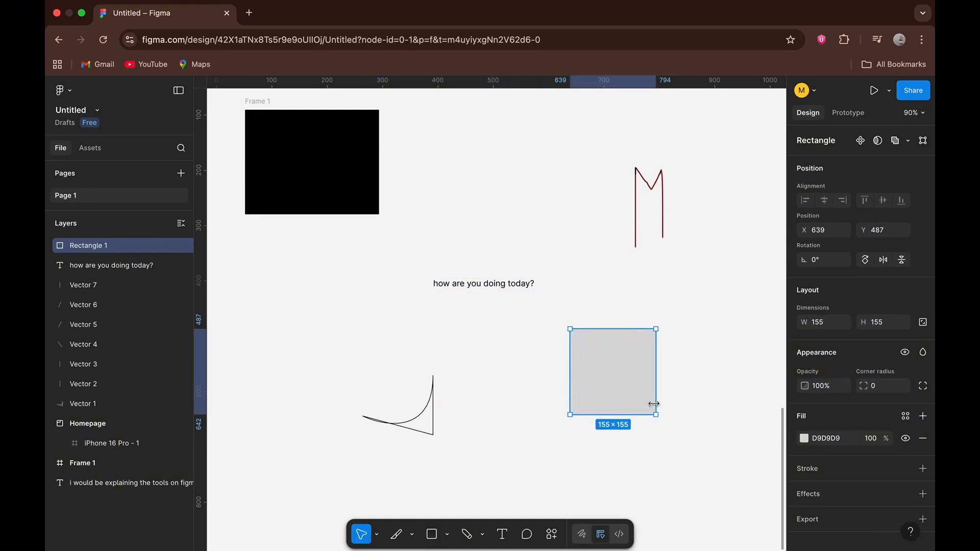
pyautogui.click(570, 427)
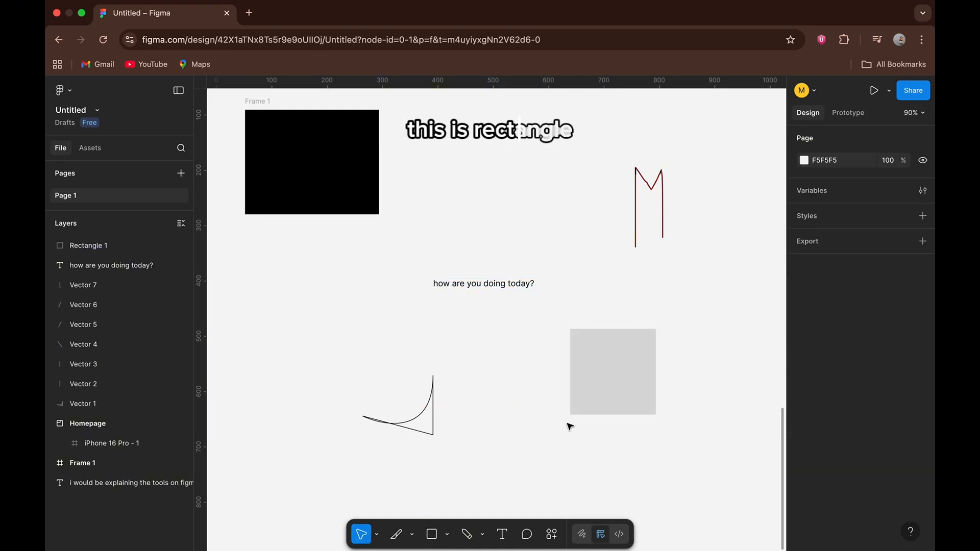
# Duplicate the "how are you doing today?" text, reshape the copy to about 214 × 51 directly below the original, and flip it vertically to read upright.
pyautogui.click(489, 286)
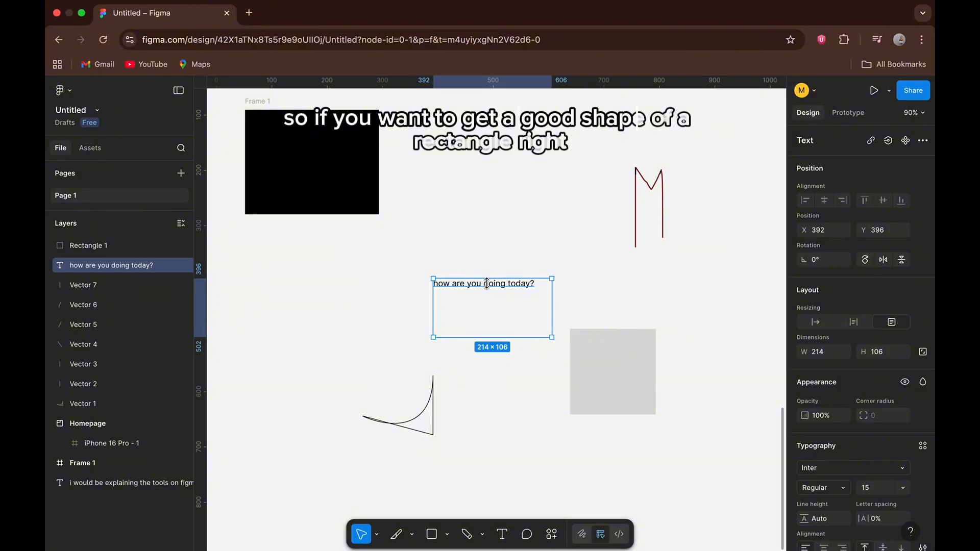
pyautogui.press('super+d')
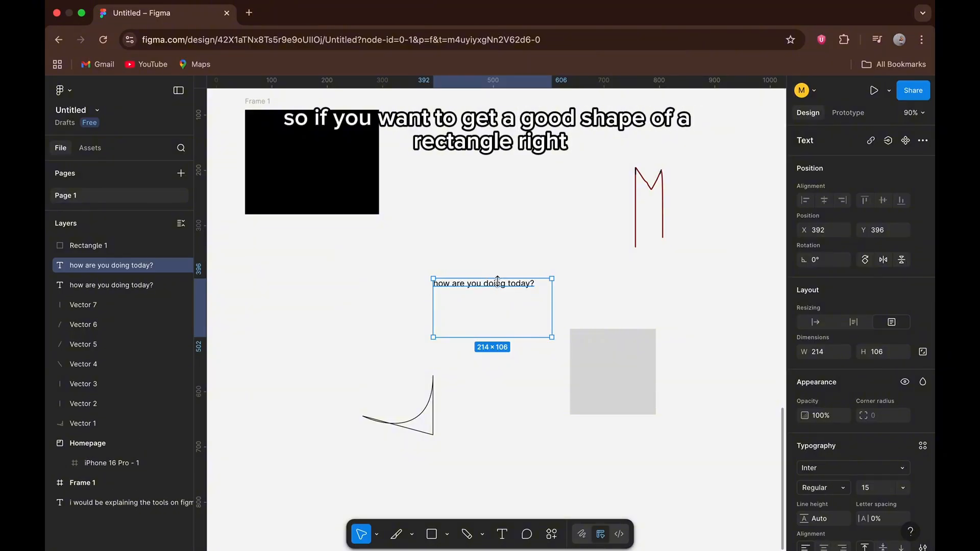
pyautogui.moveTo(486, 279); pyautogui.dragTo(528, 359)
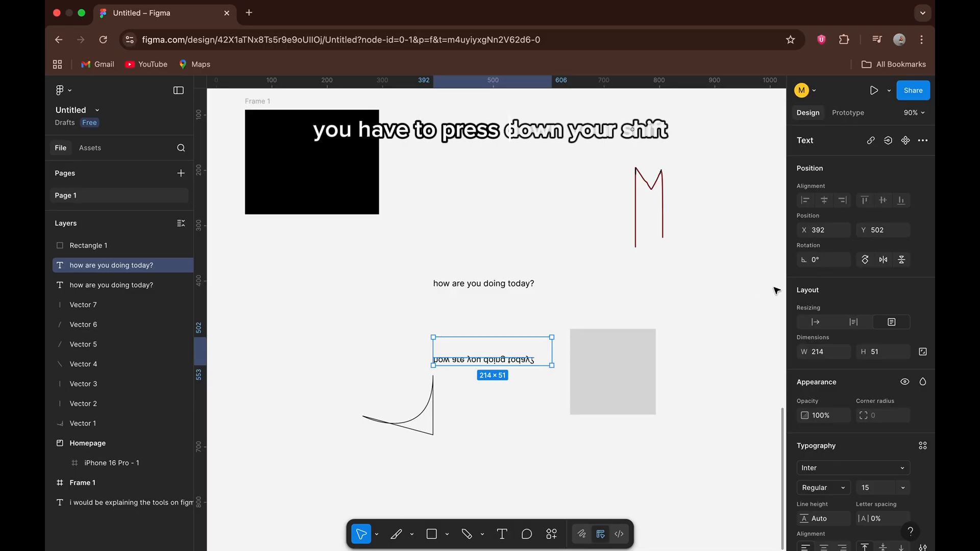
pyautogui.click(900, 258)
# Replace the lower text copy's wording with "you use shift and the shape, press the shift botton down and keep drawing the shape".
pyautogui.doubleClick(486, 343)
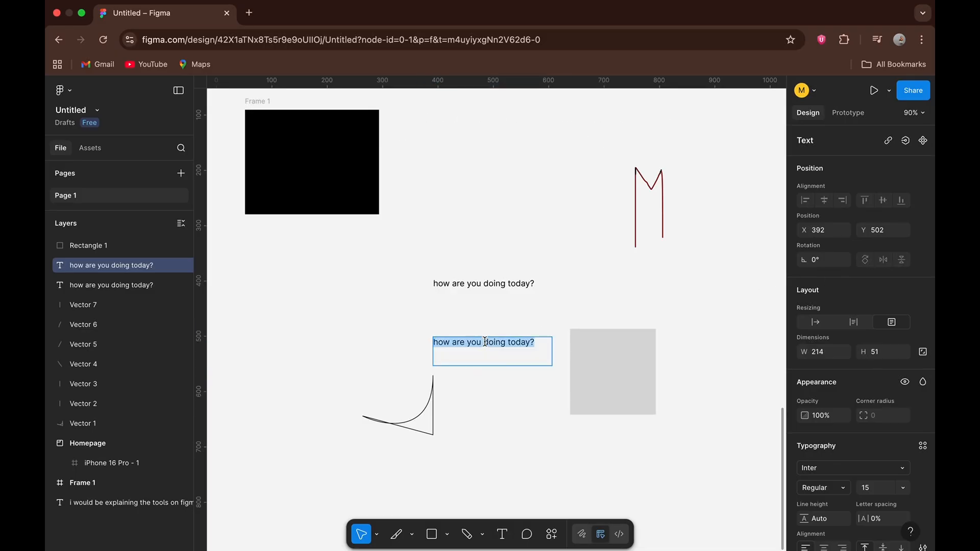
pyautogui.write('you')
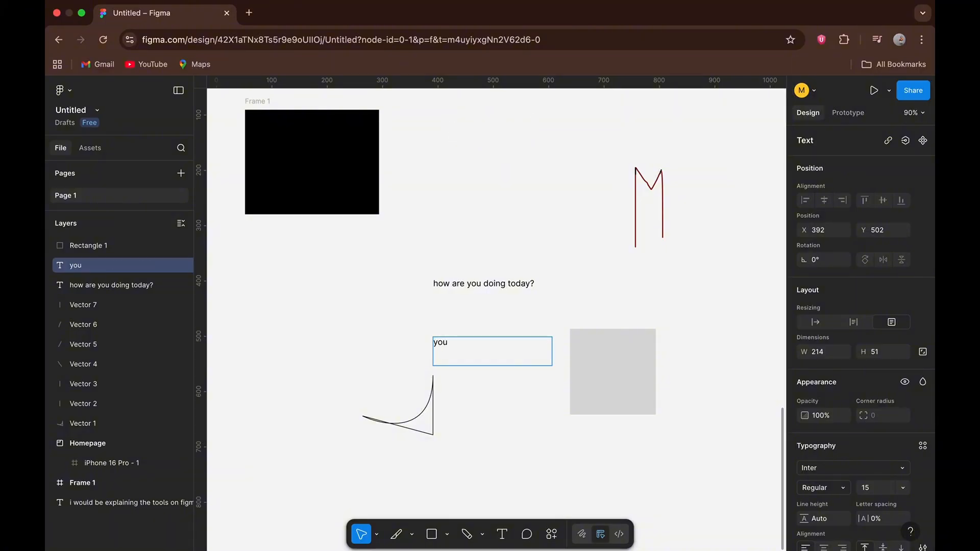
pyautogui.write(' use ')
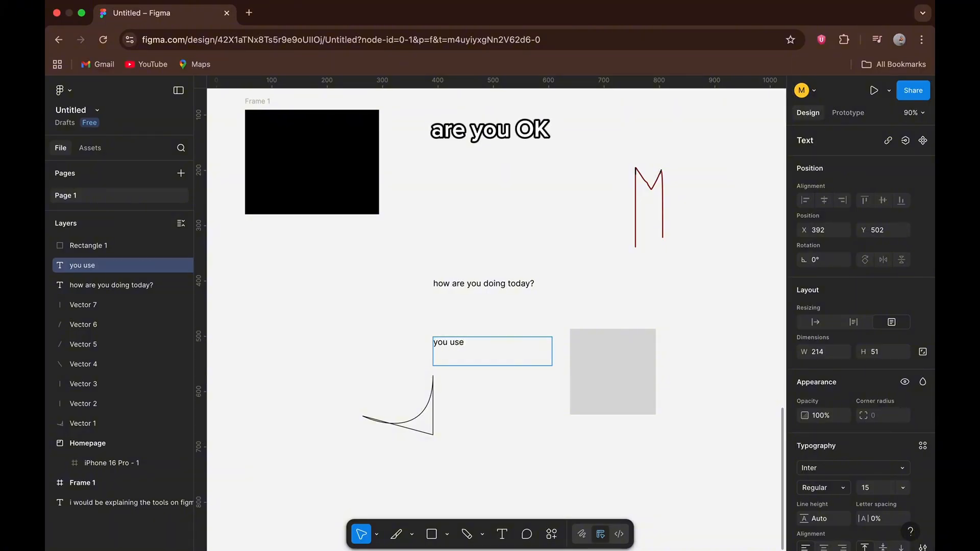
pyautogui.write('shift and')
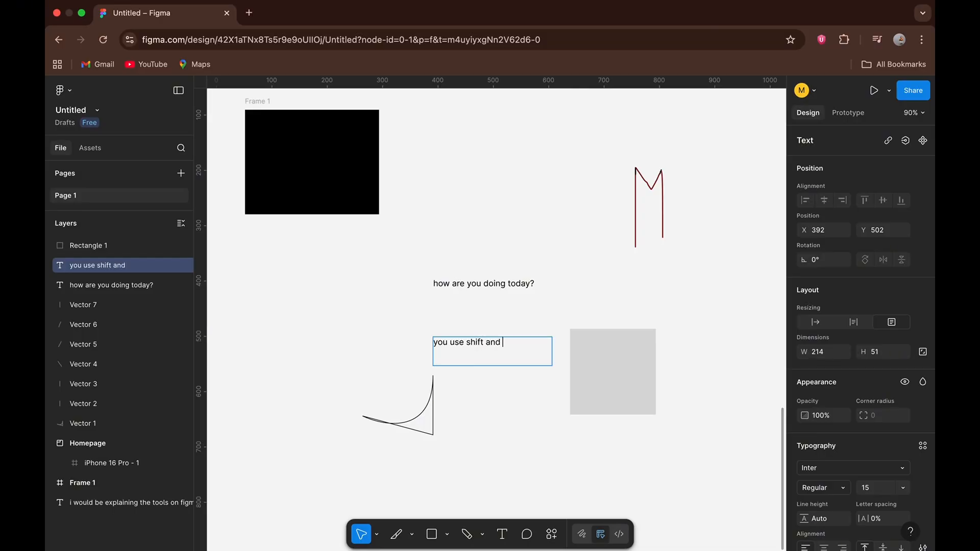
pyautogui.write('the sha')
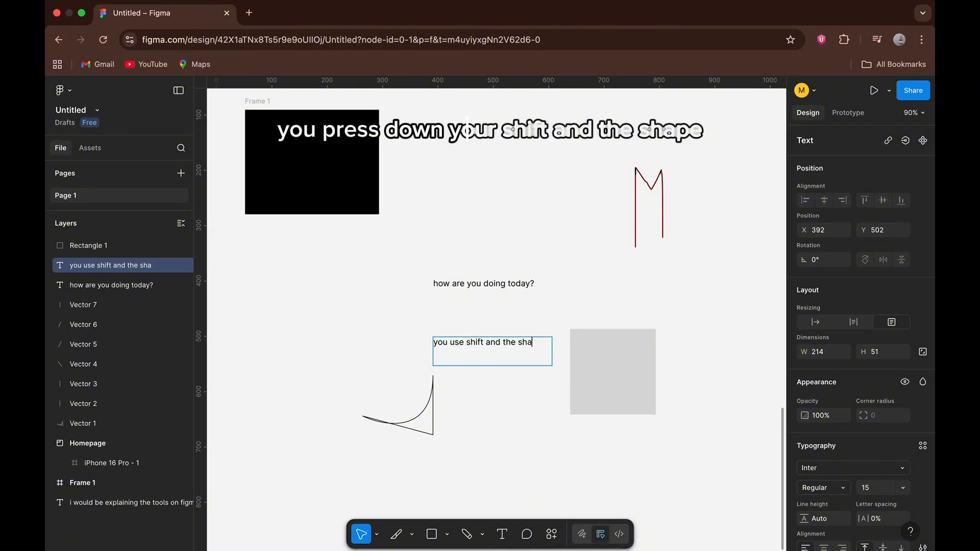
pyautogui.write('pe, ')
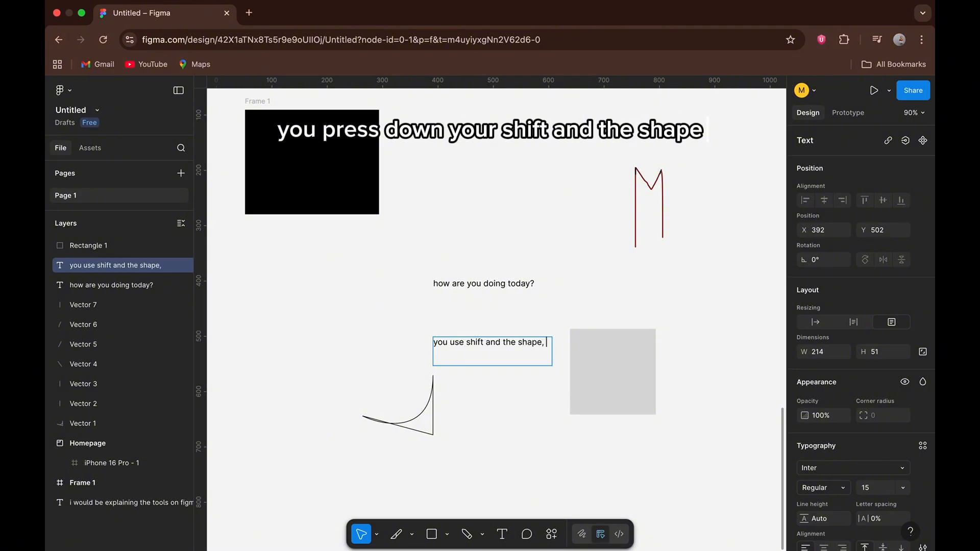
pyautogui.write('p')
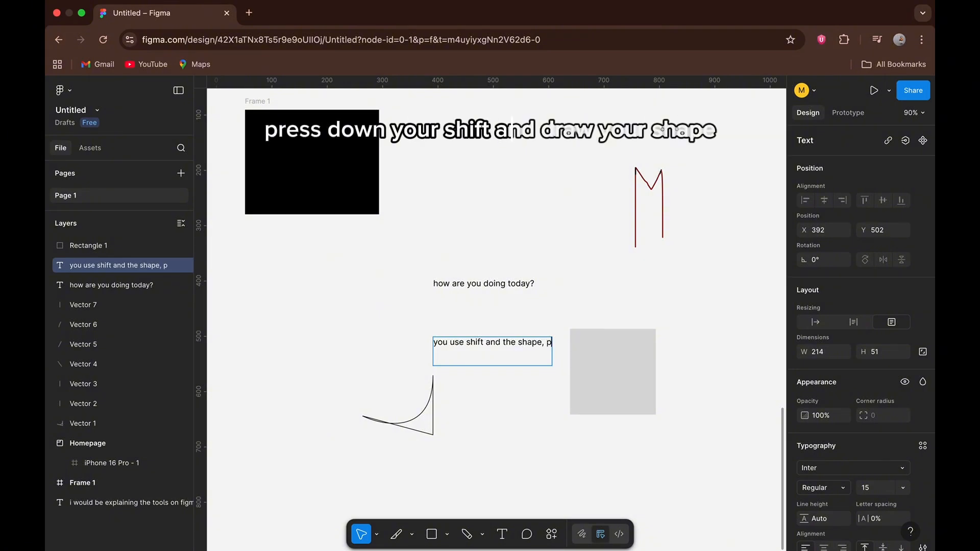
pyautogui.write('ress the sh')
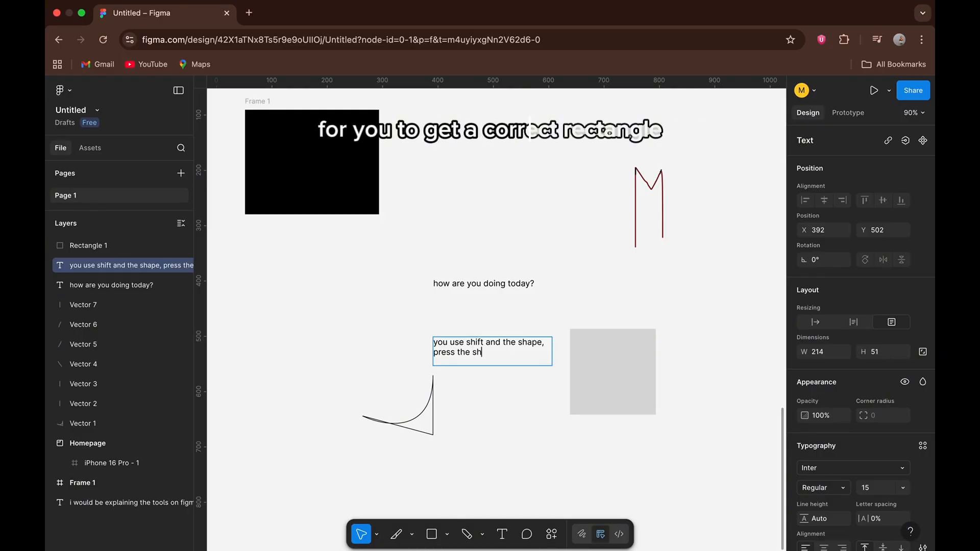
pyautogui.write('ift')
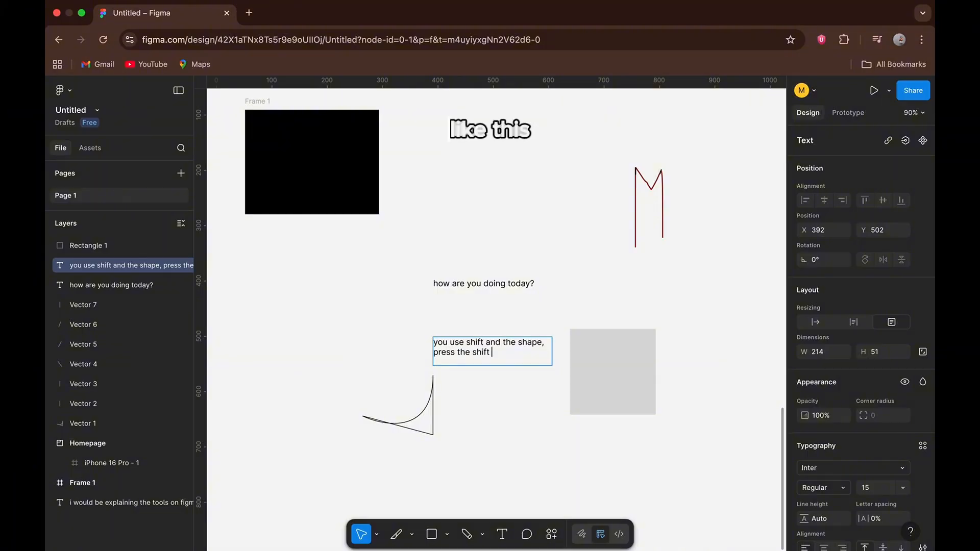
pyautogui.write(' bott')
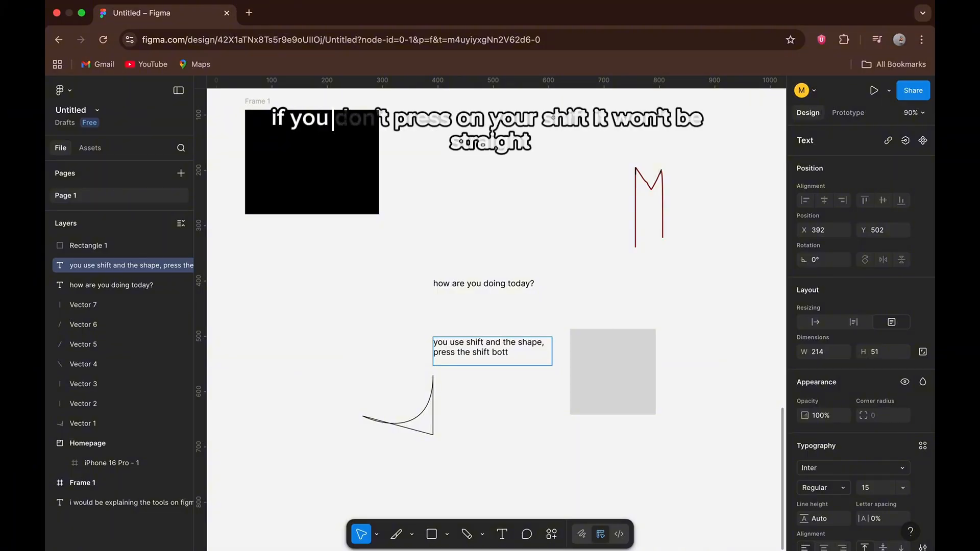
pyautogui.write('on d')
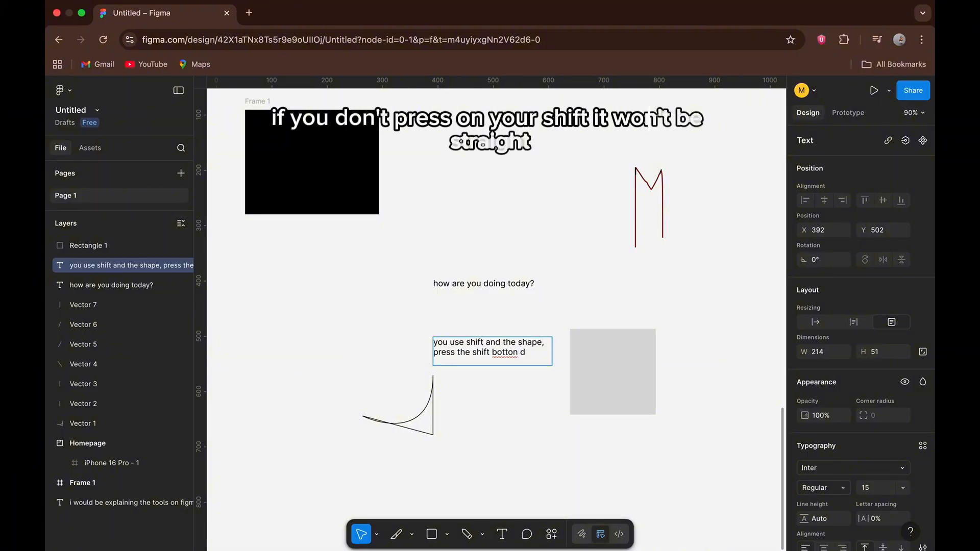
pyautogui.write('own ')
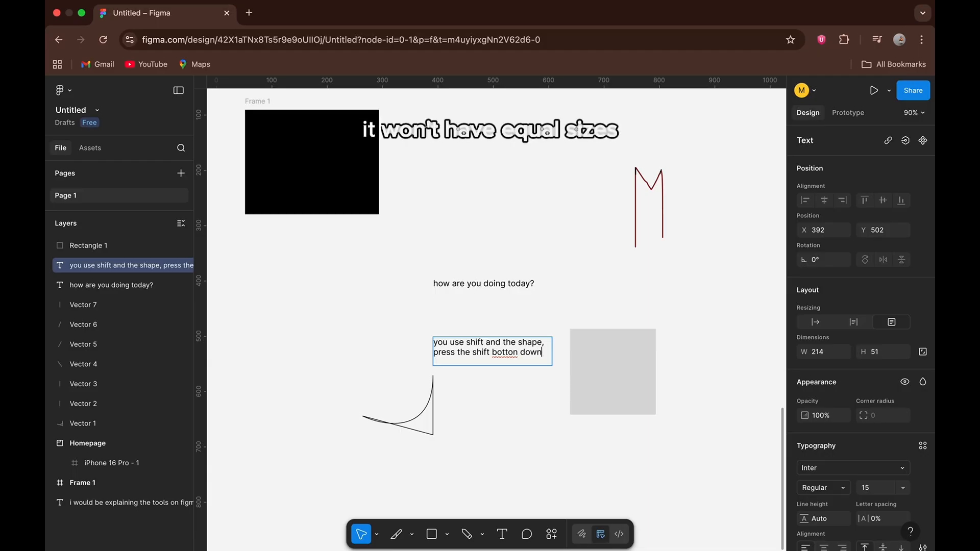
pyautogui.write('and keeo')
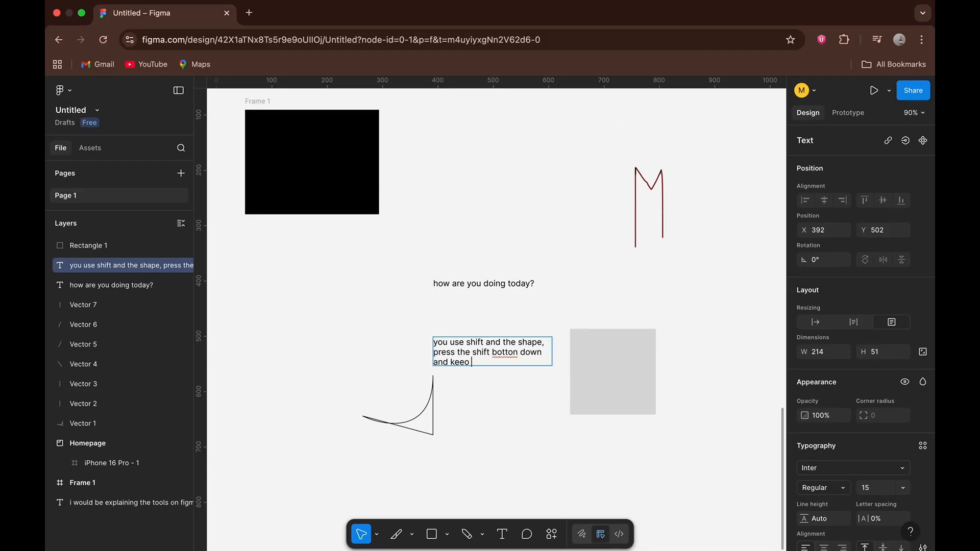
pyautogui.press('BackSpace')
pyautogui.write('p')
pyautogui.write('drawi')
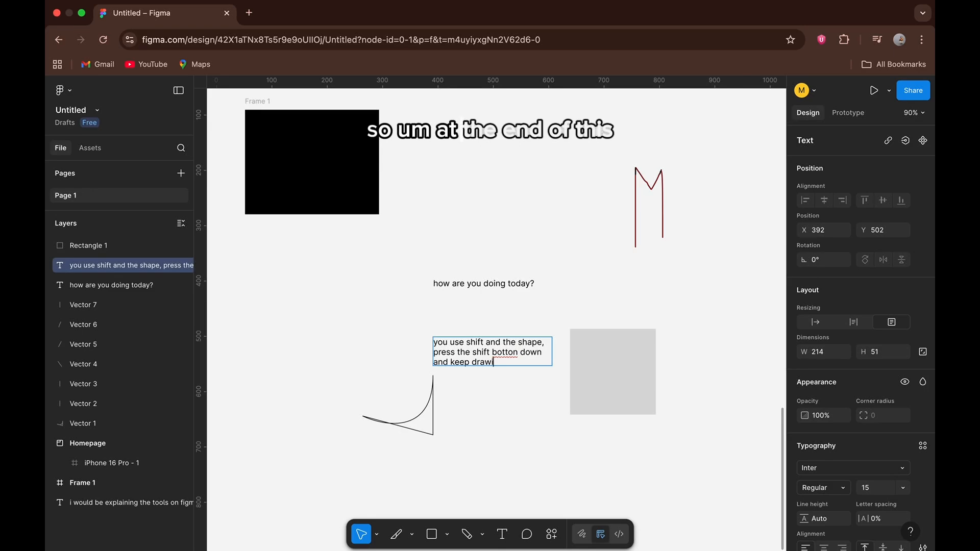
pyautogui.write('ng the shape')
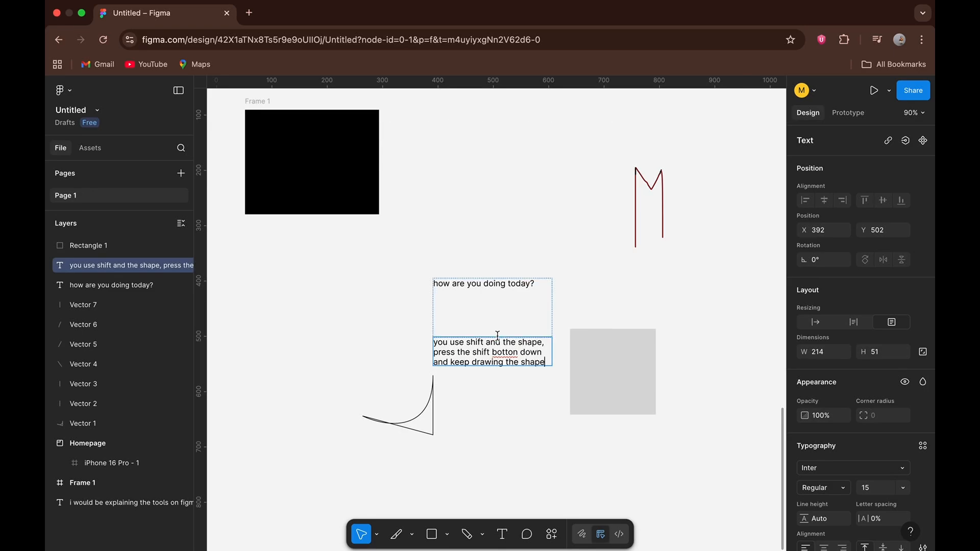
pyautogui.press('Escape')
# Move the shift-key note directly below the grey square, to about X 619, Y 653.
pyautogui.moveTo(500, 361); pyautogui.dragTo(624, 445)
pyautogui.hscroll(5, 624, 445)
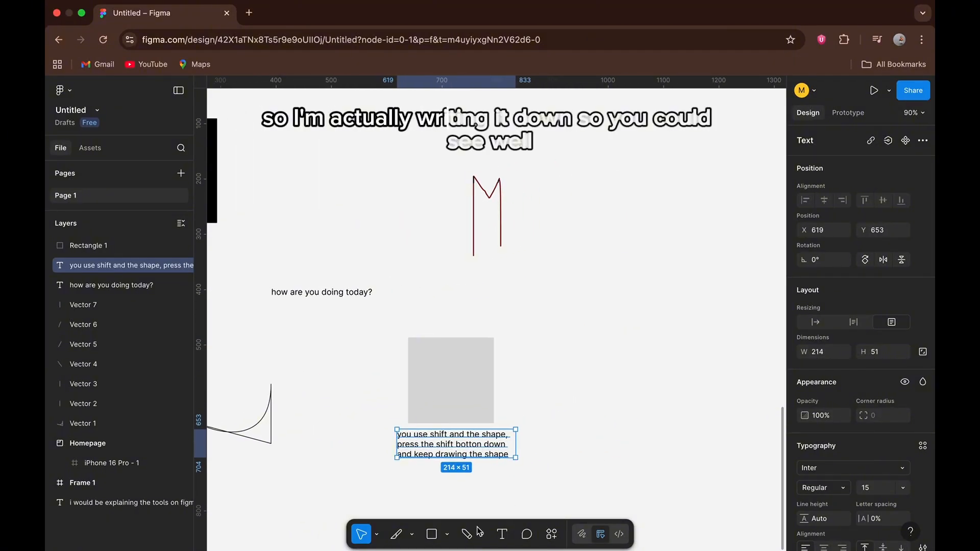
# Draw a diagonal line about 233 long with the Line tool beside the square, sloping down from about X 906, Y 410.
pyautogui.click(447, 534)
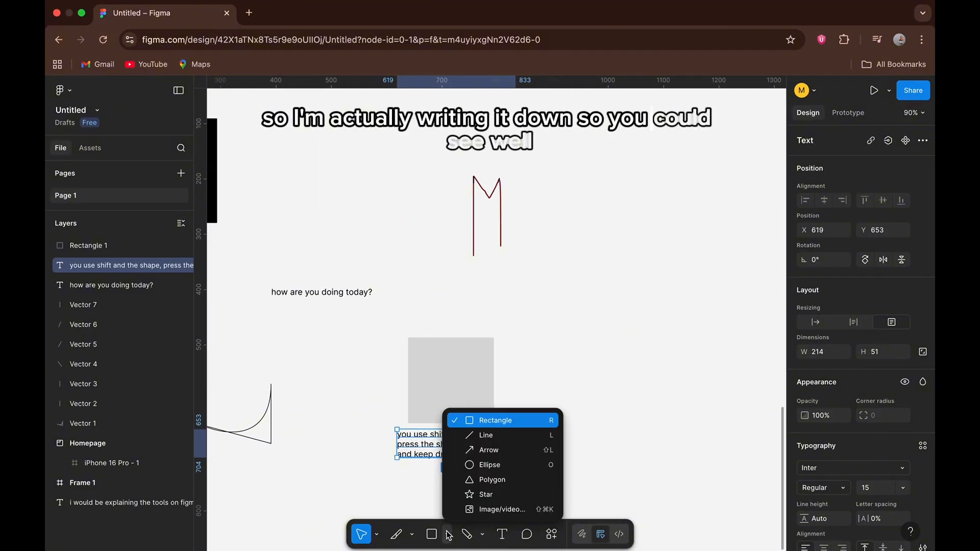
pyautogui.click(470, 437)
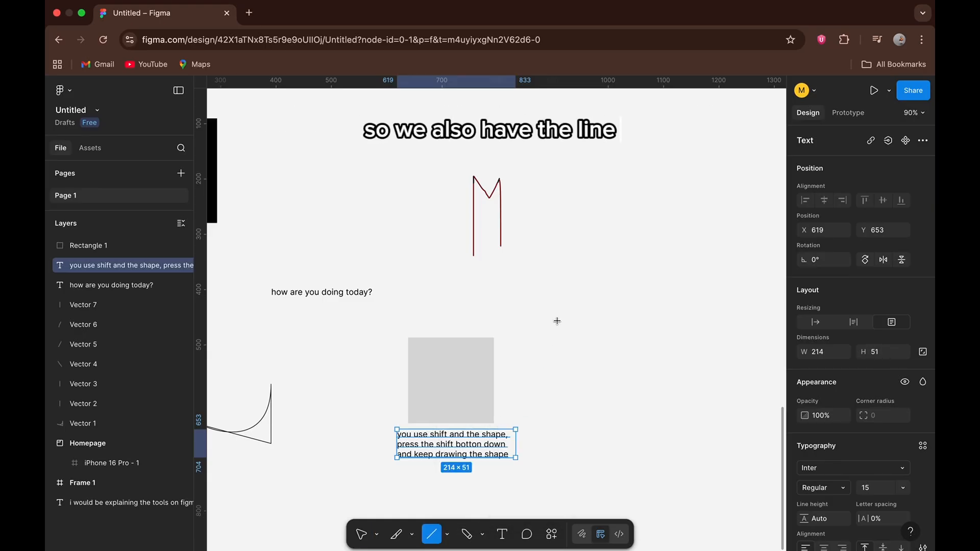
pyautogui.moveTo(556, 295); pyautogui.dragTo(605, 413)
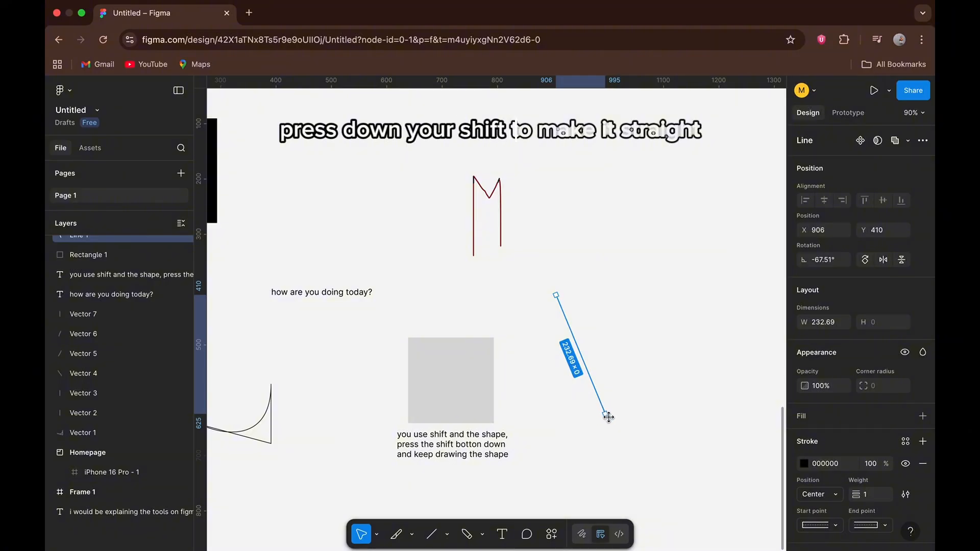
# Draw an arrow about 153 long with the Arrow tool beside the line, pointing down from about X 1023, Y 384.
pyautogui.click(446, 535)
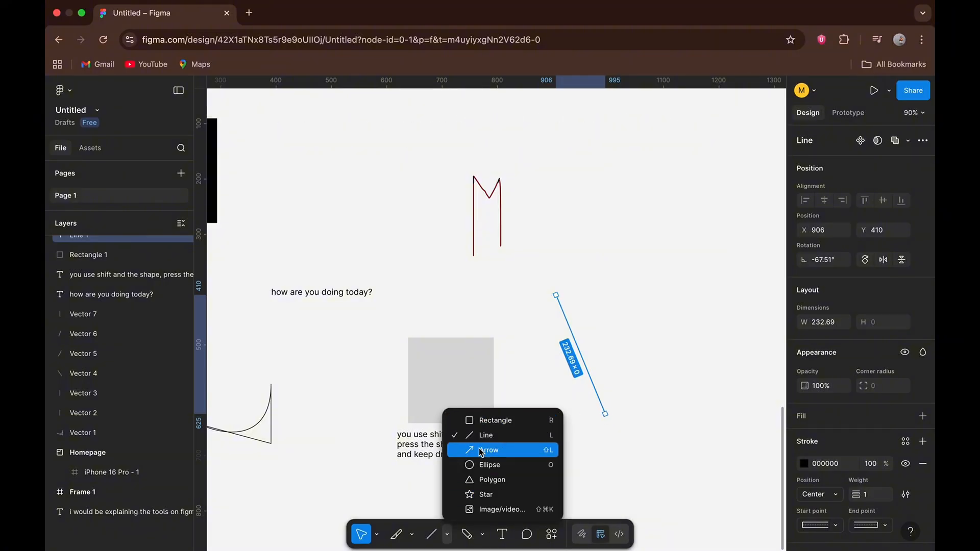
pyautogui.click(481, 449)
pyautogui.moveTo(621, 281); pyautogui.dragTo(651, 358)
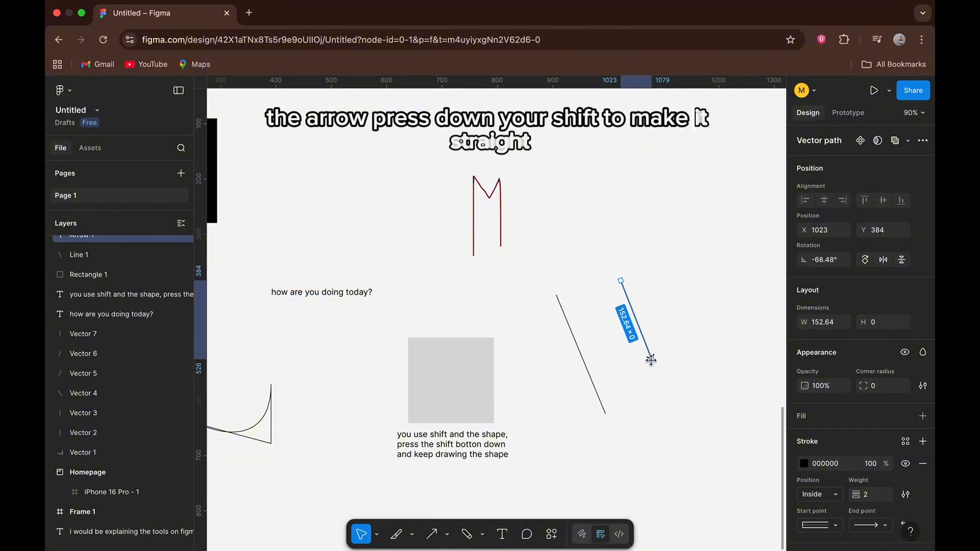
# Draw a circle of about 199 × 199 with the Ellipse tool beside the arrow, at about X 1051, Y 288.
pyautogui.click(447, 534)
pyautogui.click(483, 465)
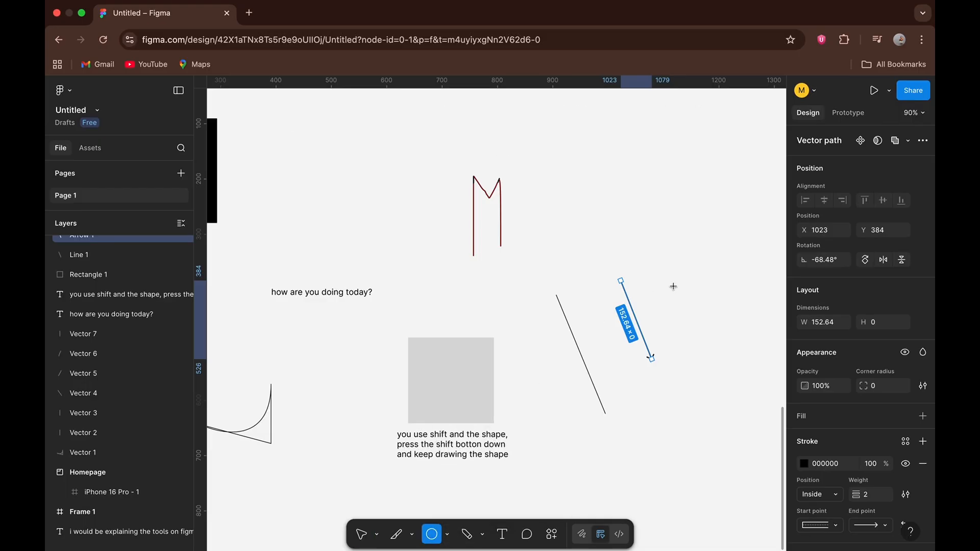
pyautogui.moveTo(636, 227); pyautogui.dragTo(723, 335)
# Draw a triangle of about 209 × 209 with the Polygon tool below the circle, at about X 1051, Y 544.
pyautogui.hscroll(3, 621, 400)
pyautogui.scroll(-1, 621, 400)
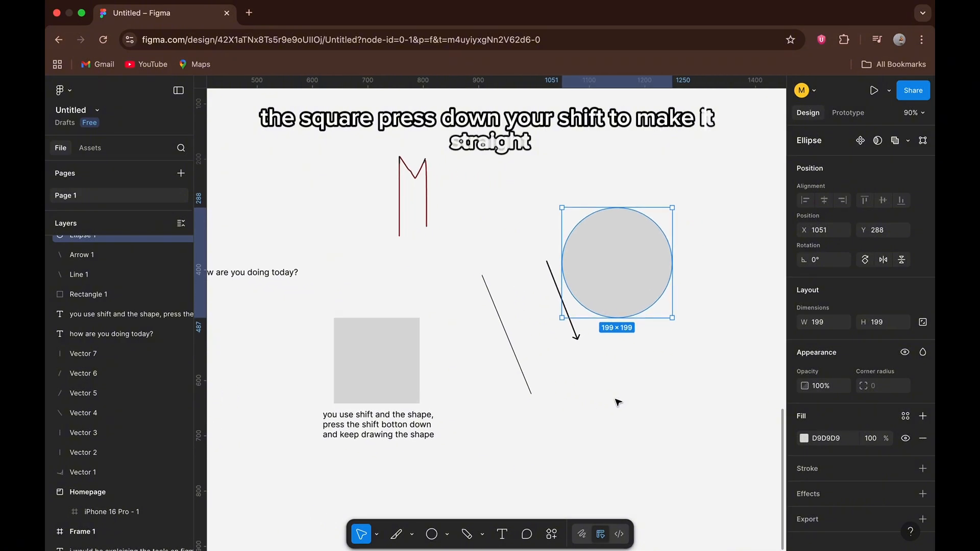
pyautogui.click(450, 538)
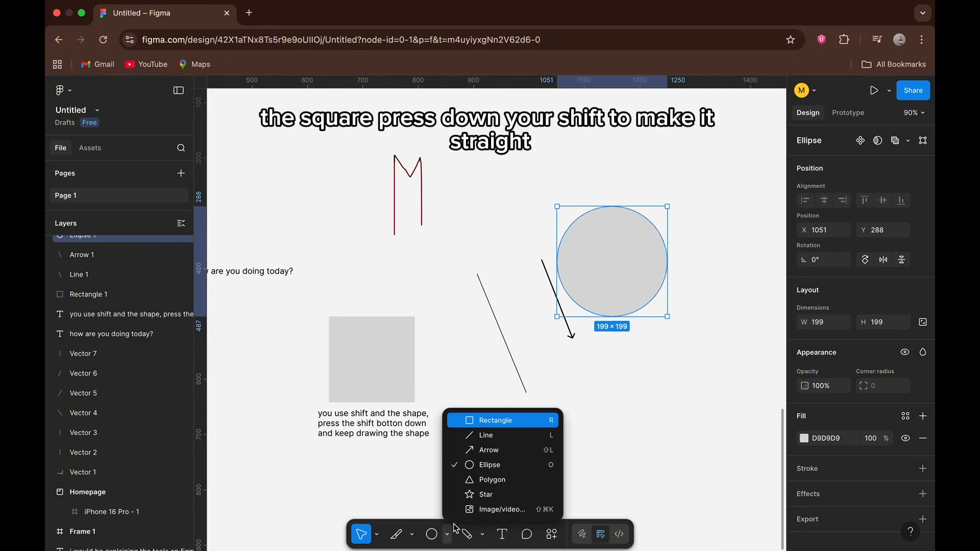
pyautogui.click(470, 480)
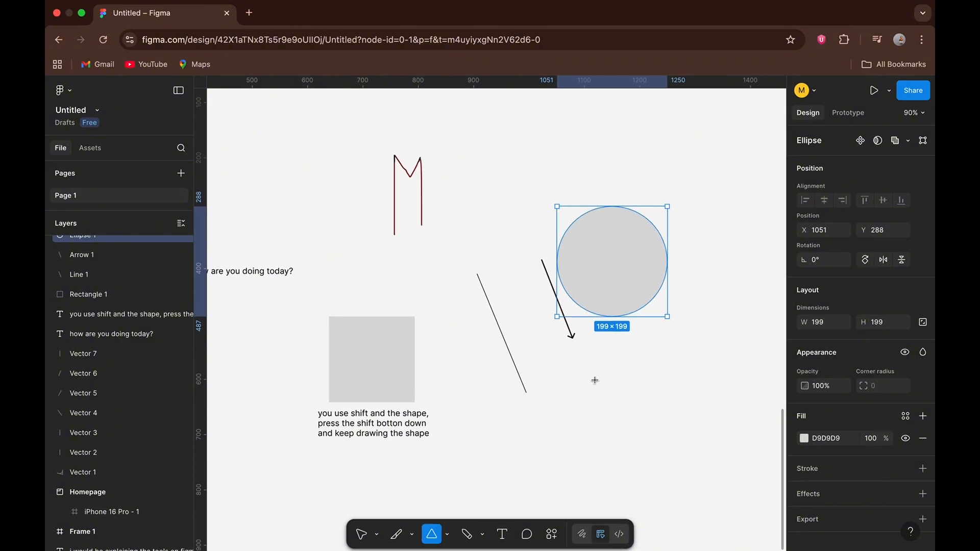
pyautogui.moveTo(556, 347); pyautogui.dragTo(666, 463)
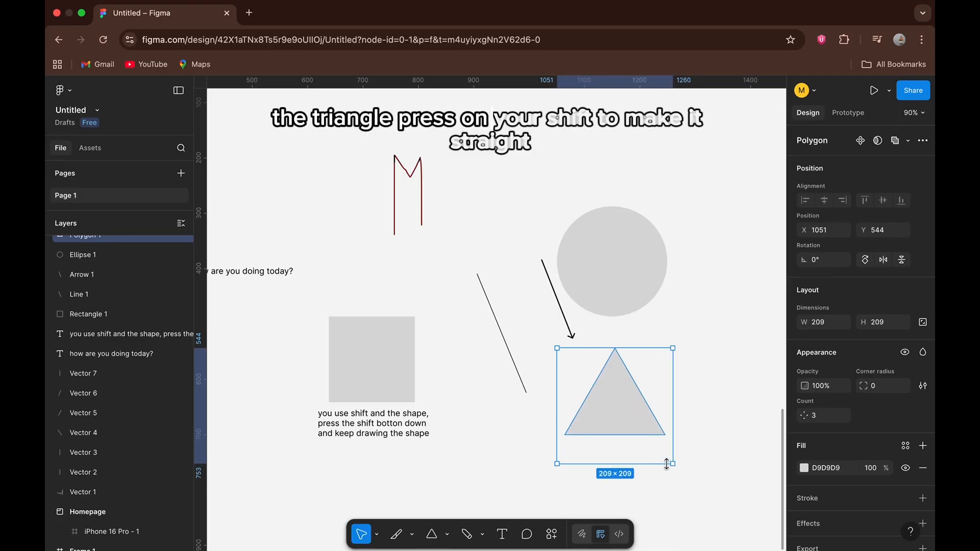
# Draw a five-pointed star of about 166 × 166 with the Star tool beside the letter M, at about X 852, Y 156.
pyautogui.click(447, 535)
pyautogui.click(454, 495)
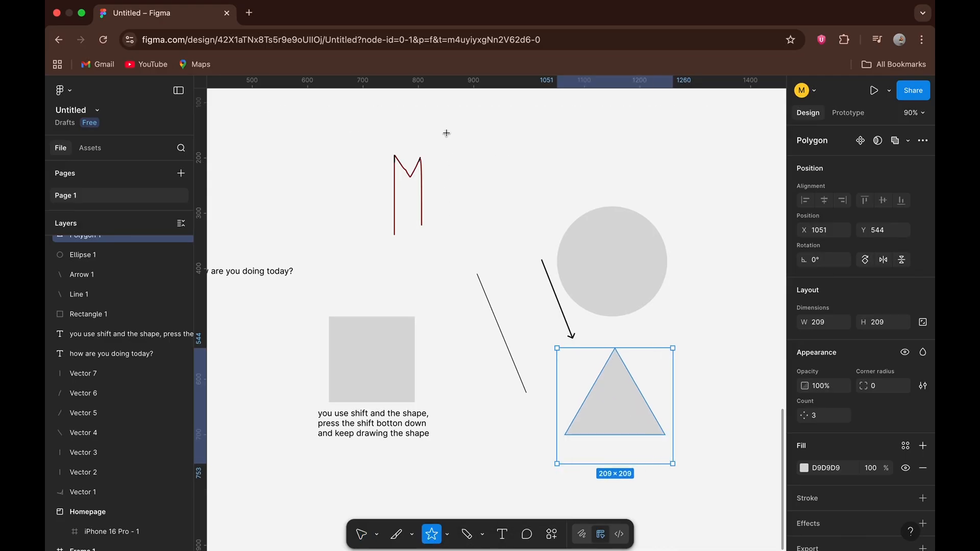
pyautogui.moveTo(446, 133); pyautogui.dragTo(538, 225)
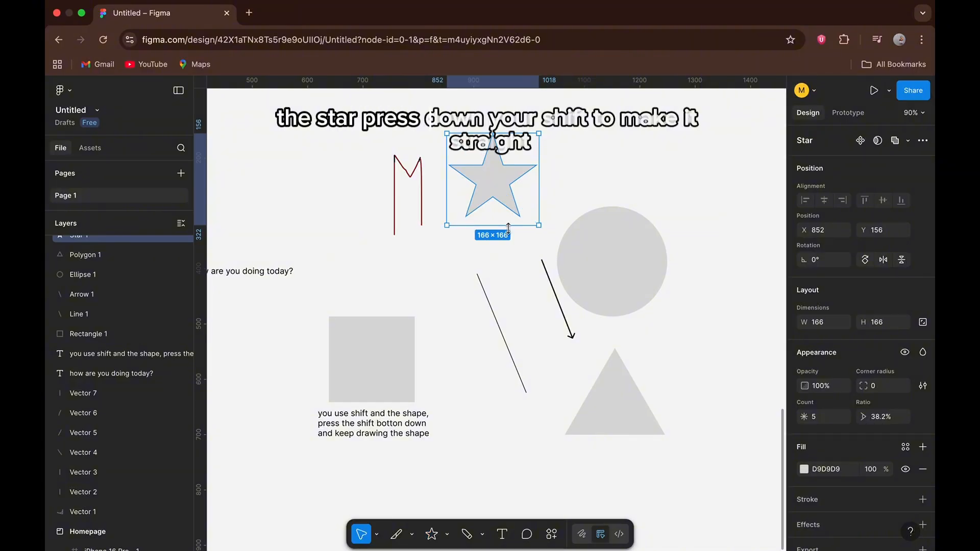
# Choose the picture IMG_2548.heic from the Desktop folder with the Image/video tool.
pyautogui.click(445, 535)
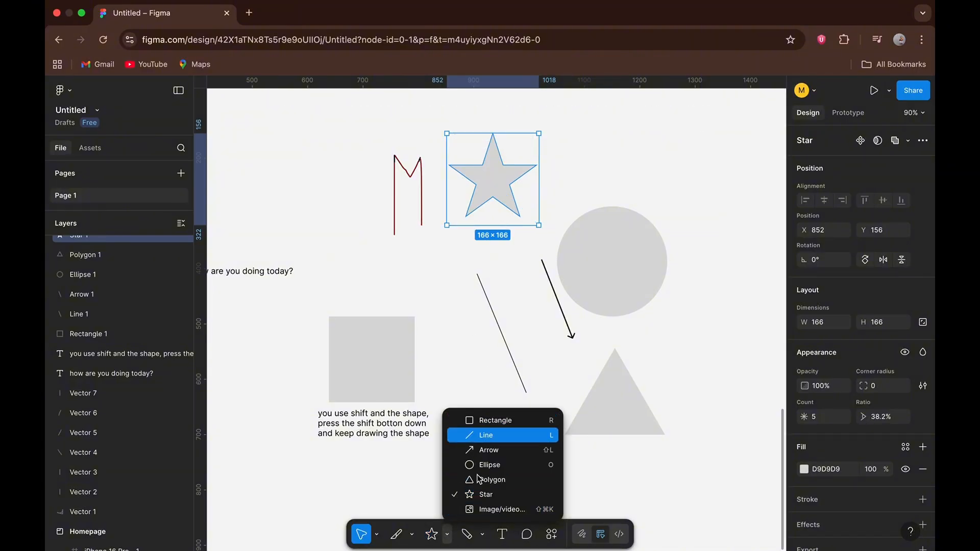
pyautogui.click(470, 509)
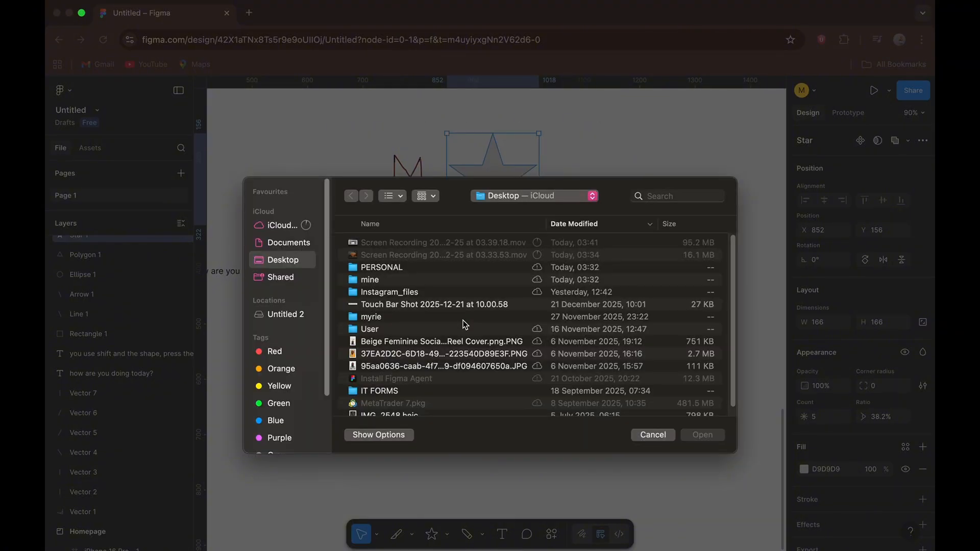
pyautogui.scroll(-2, 408, 336)
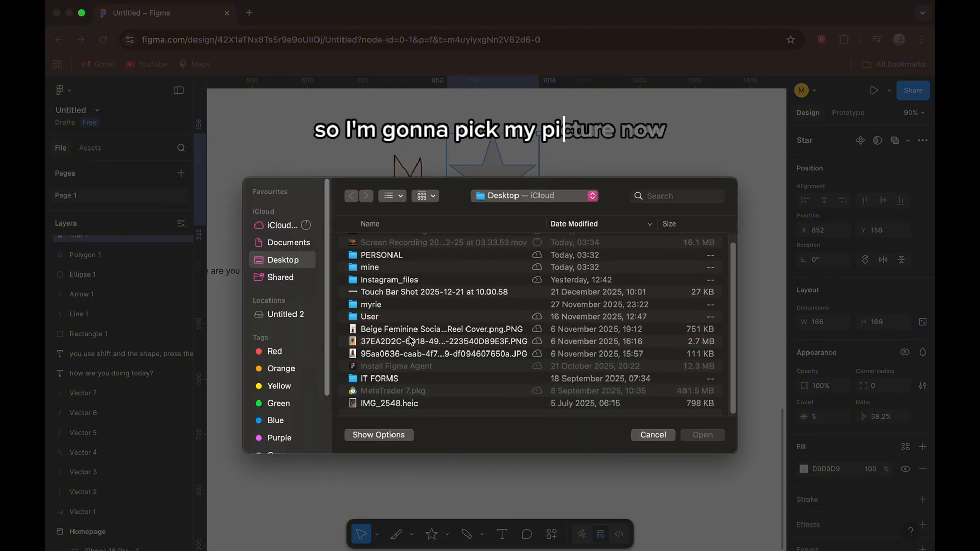
pyautogui.scroll(2, 410, 339)
pyautogui.scroll(-1, 396, 401)
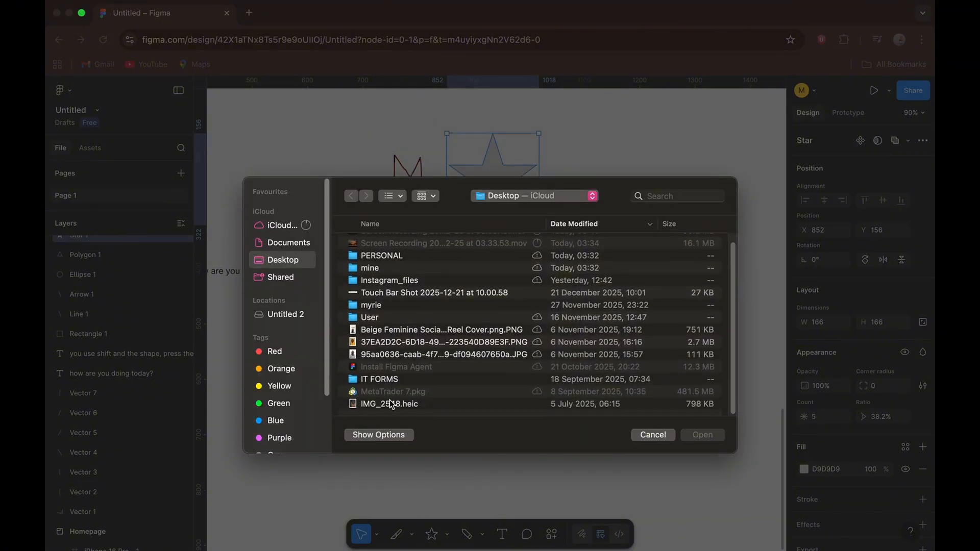
pyautogui.click(383, 404)
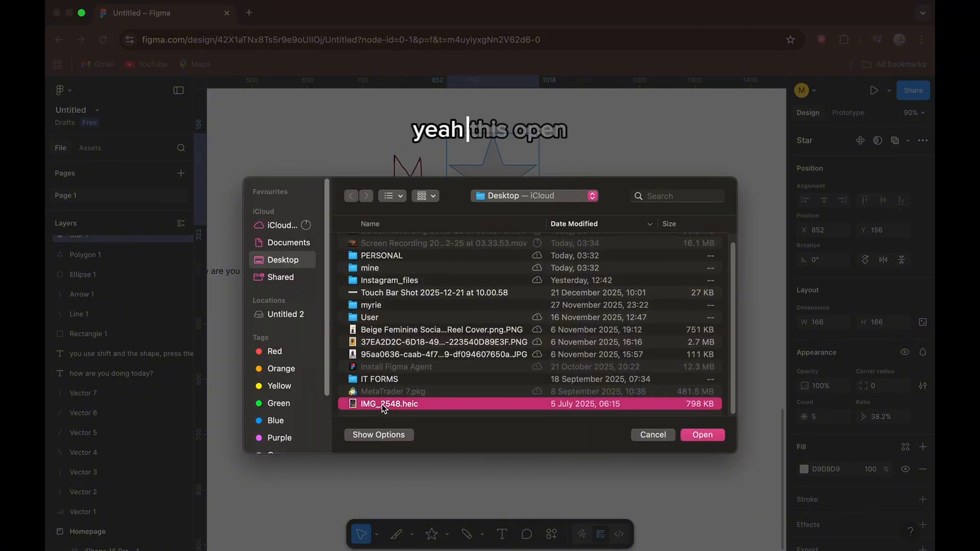
pyautogui.click(688, 437)
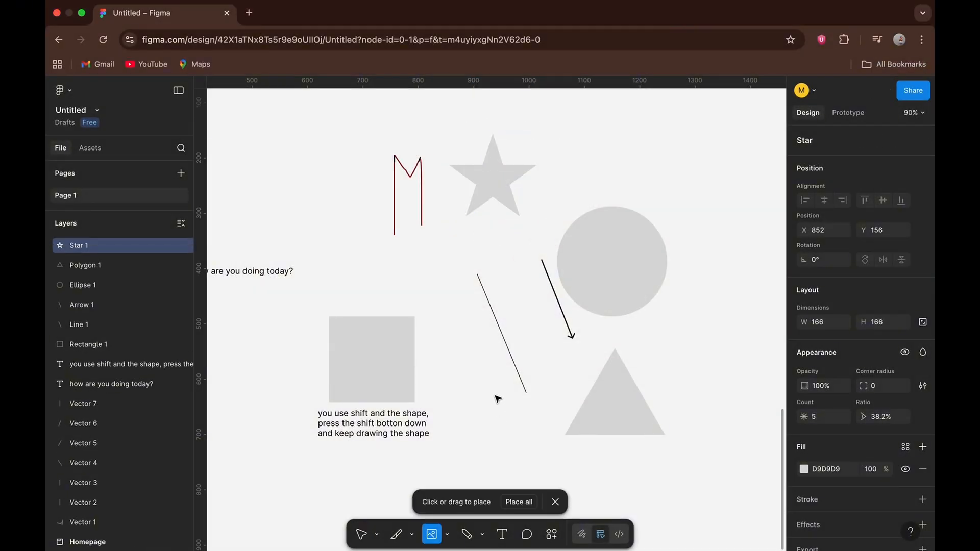
# Place the chosen picture as a portrait image at the lower end of the line, between the square and the triangle.
pyautogui.hscroll(3, 492, 447)
pyautogui.scroll(-2, 493, 446)
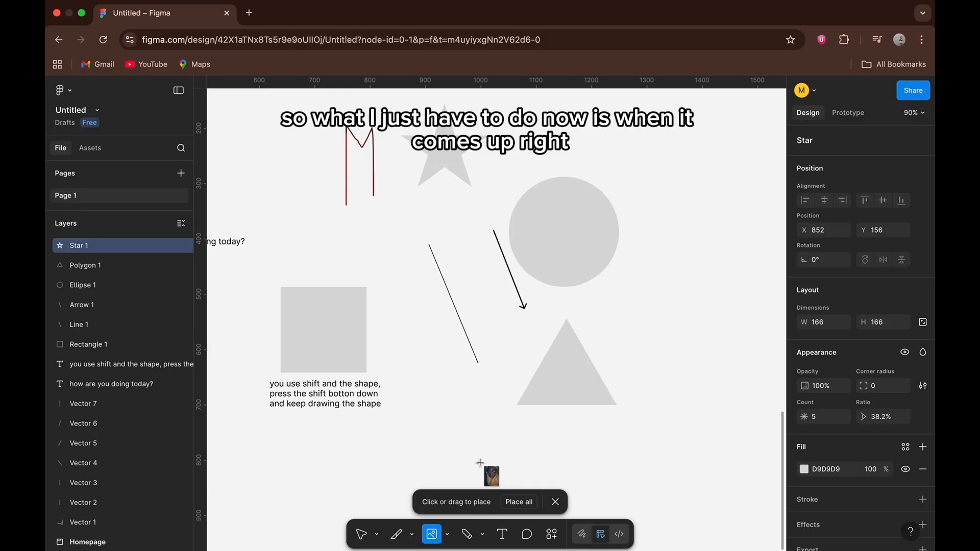
pyautogui.moveTo(411, 360); pyautogui.dragTo(506, 429)
pyautogui.click(551, 453)
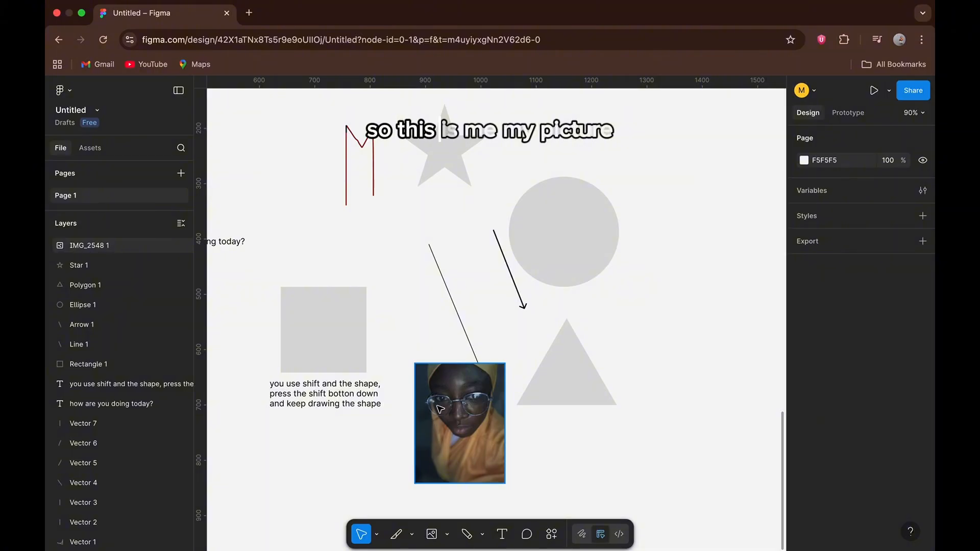
# Enlarge the placed picture slightly and proportionally by extending its upper edge upward, and deselect it.
pyautogui.hscroll(2, 447, 416)
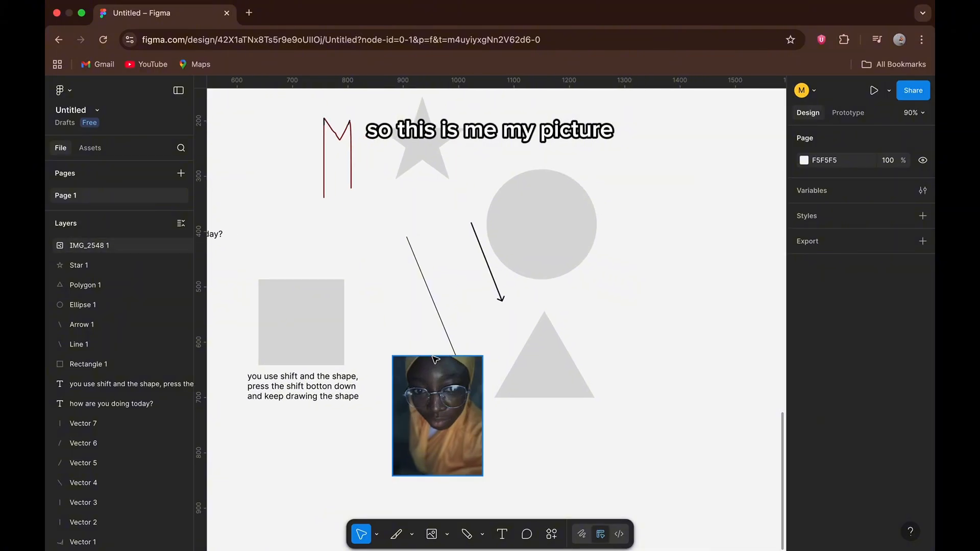
pyautogui.click(432, 357)
pyautogui.moveTo(434, 354); pyautogui.dragTo(433, 336)
pyautogui.click(514, 447)
pyautogui.hscroll(2, 514, 447)
pyautogui.scroll(-1, 514, 447)
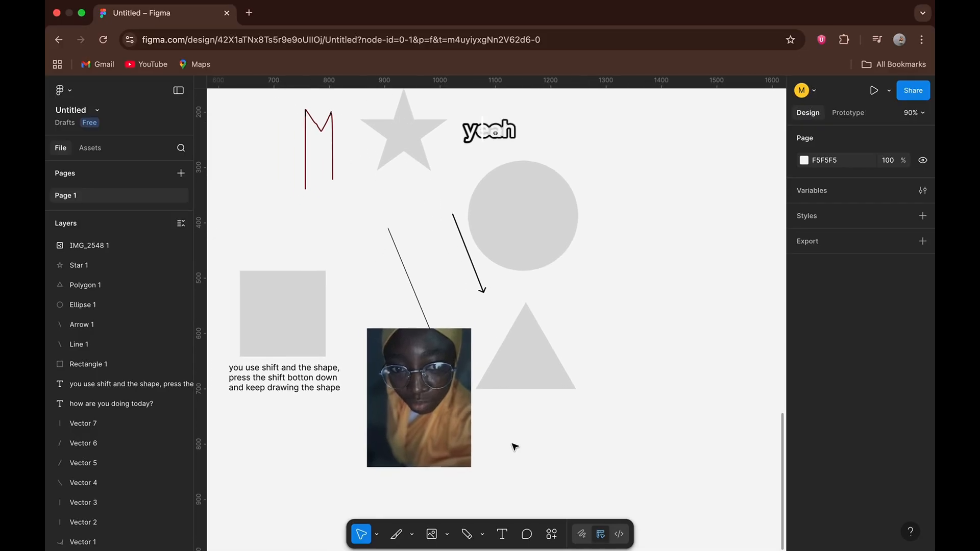
# Comment beside the triangle: "this is used for team works, or when you share your work with your friends so they drop review or comments for you.".
pyautogui.hscroll(10, 514, 447)
pyautogui.scroll(3, 514, 447)
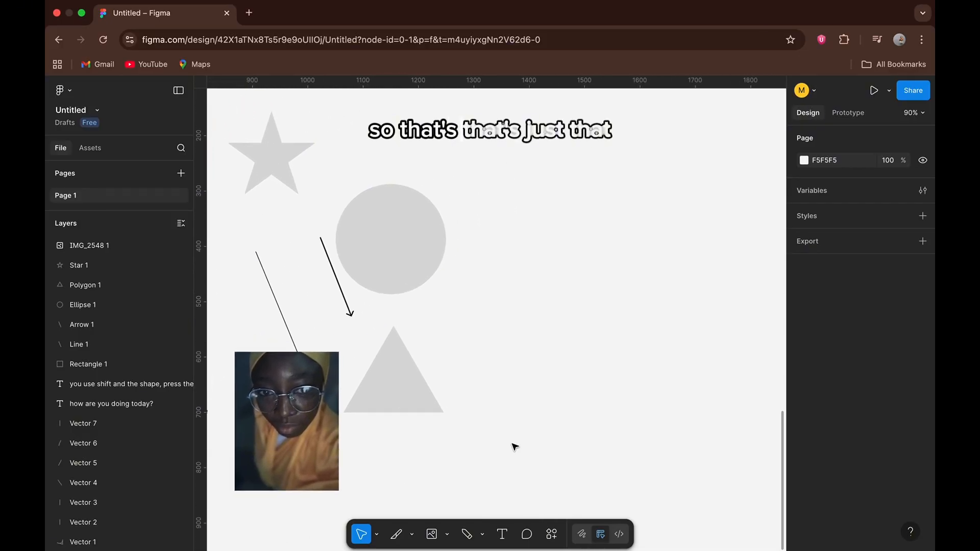
pyautogui.press('c')
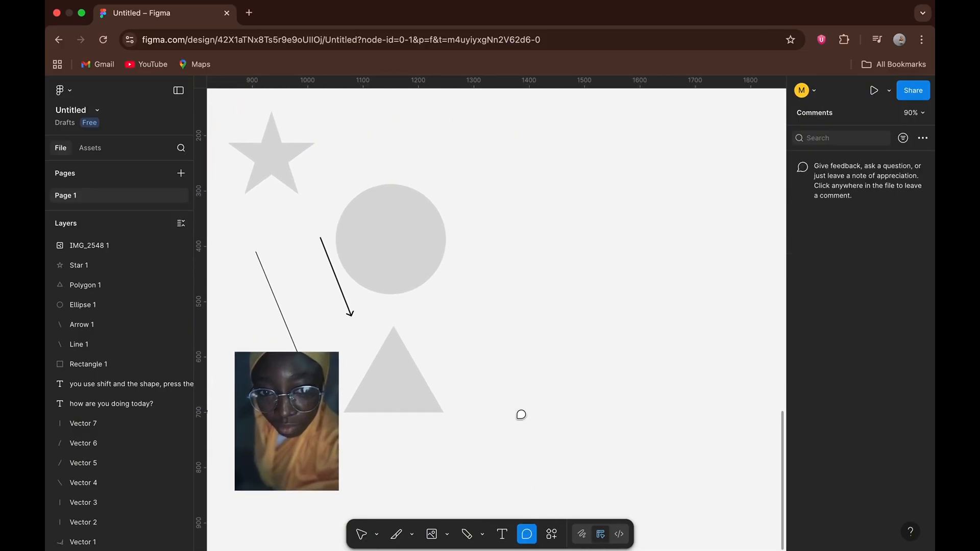
pyautogui.click(516, 378)
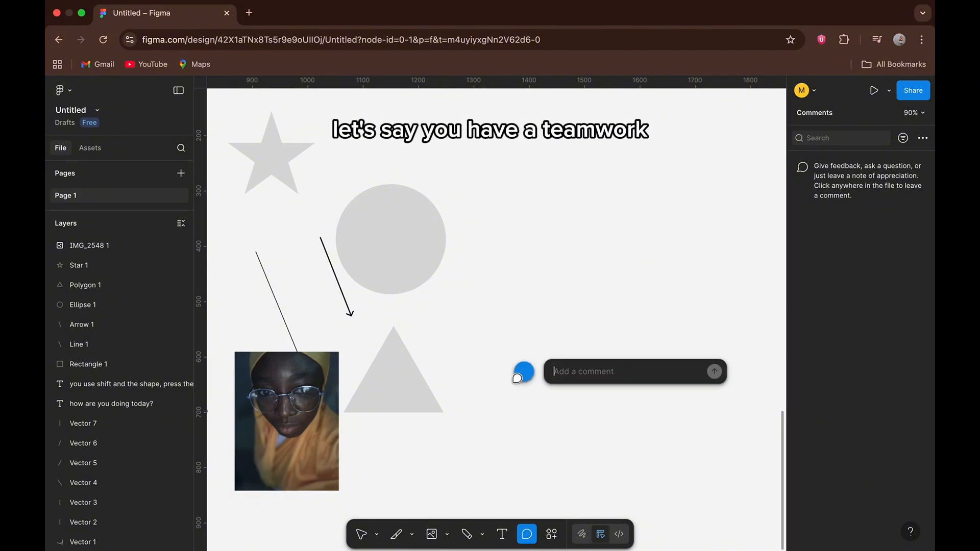
pyautogui.write('th')
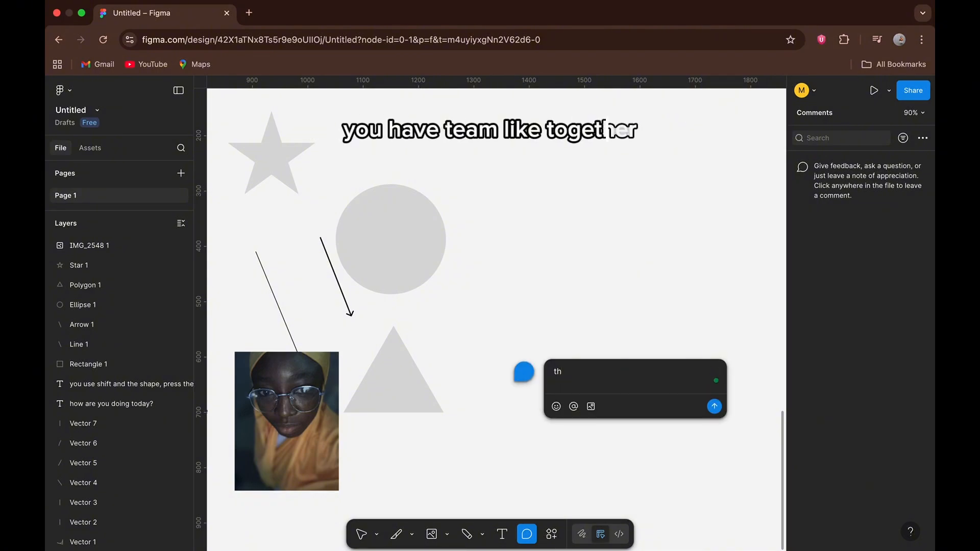
pyautogui.write('is is use')
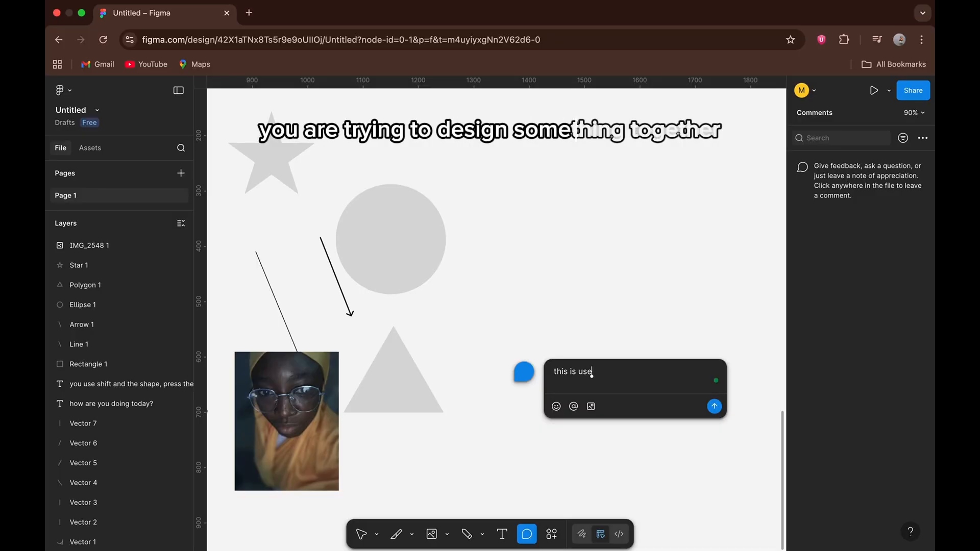
pyautogui.write('d for tea')
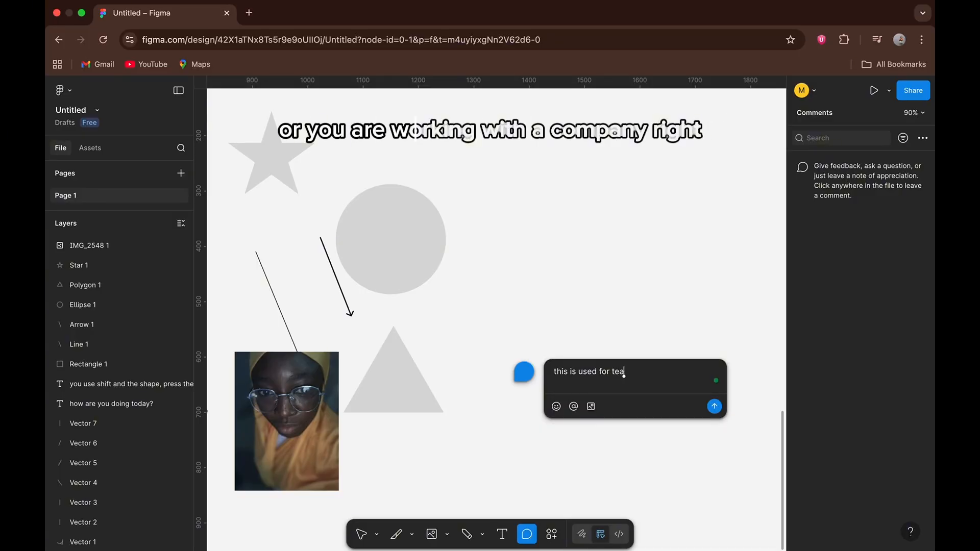
pyautogui.write('m works')
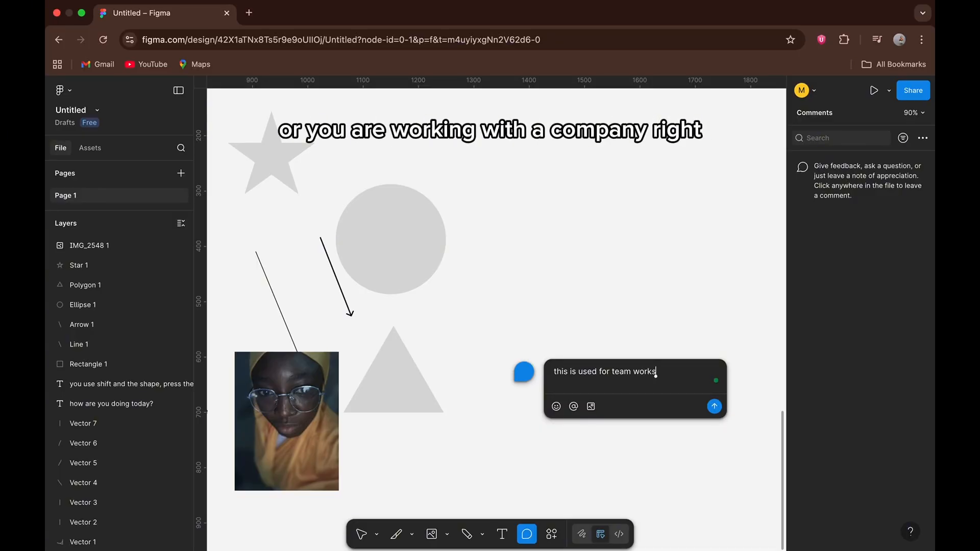
pyautogui.write(', or')
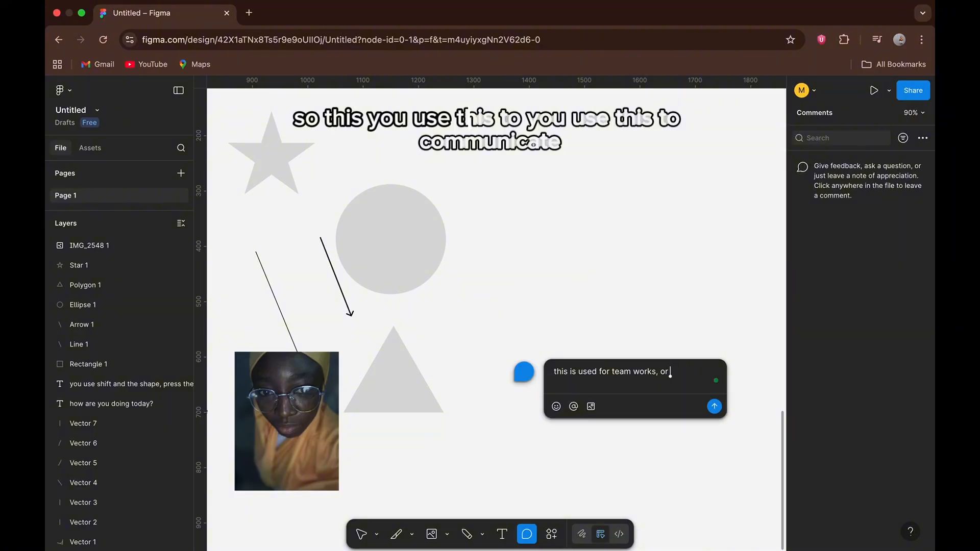
pyautogui.write(' when you')
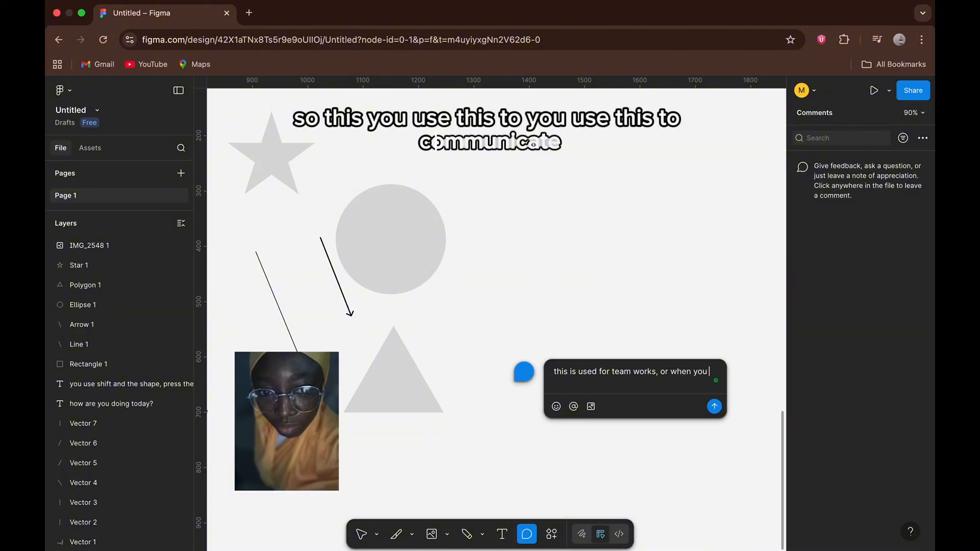
pyautogui.write(' share yo')
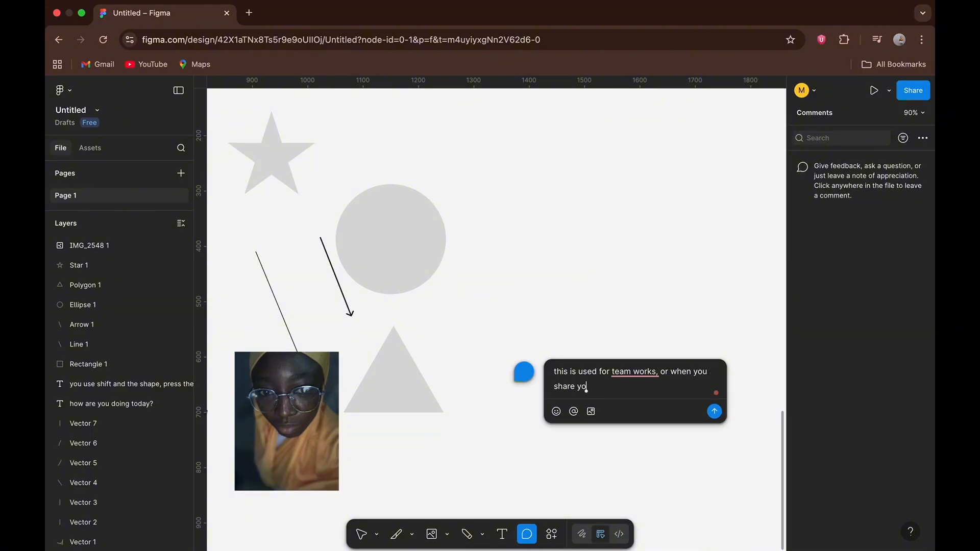
pyautogui.write('ur w')
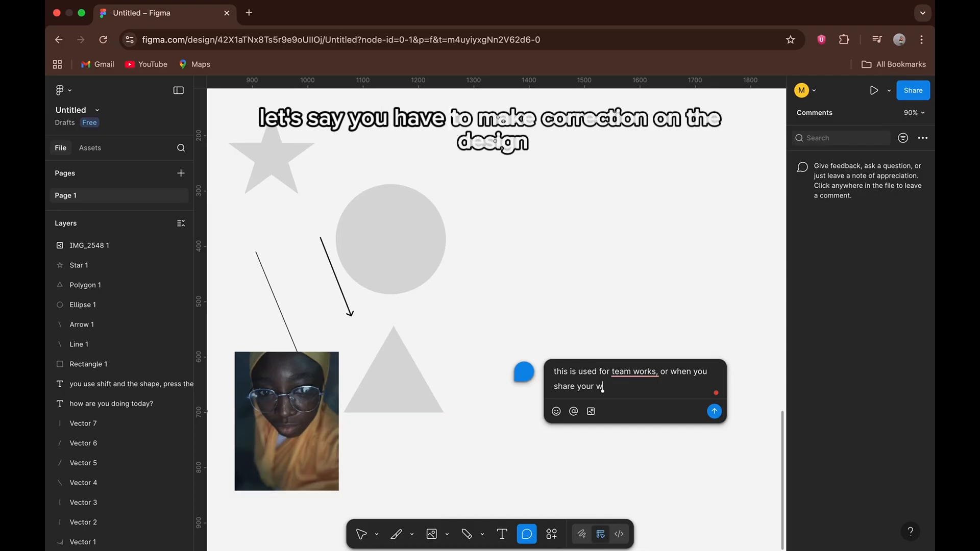
pyautogui.write('ork wi')
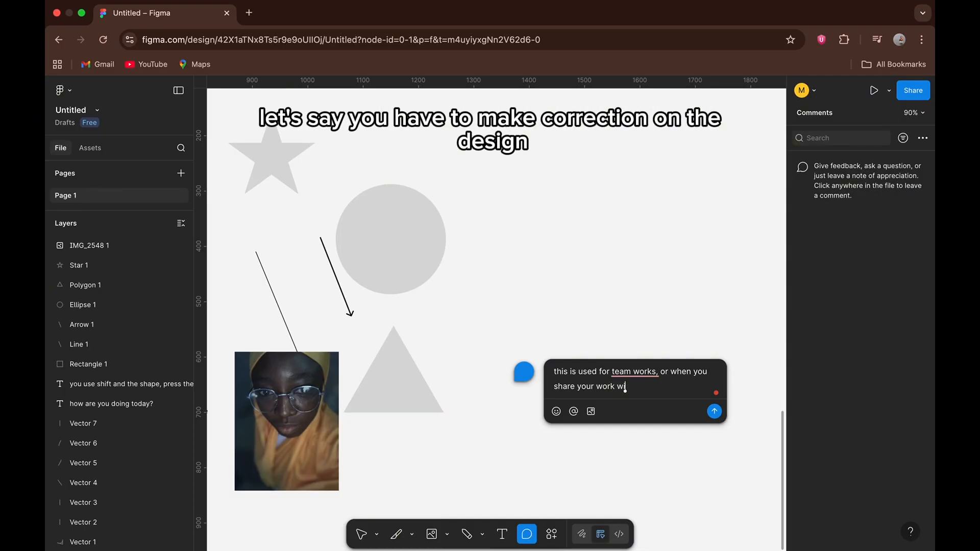
pyautogui.write('th your ')
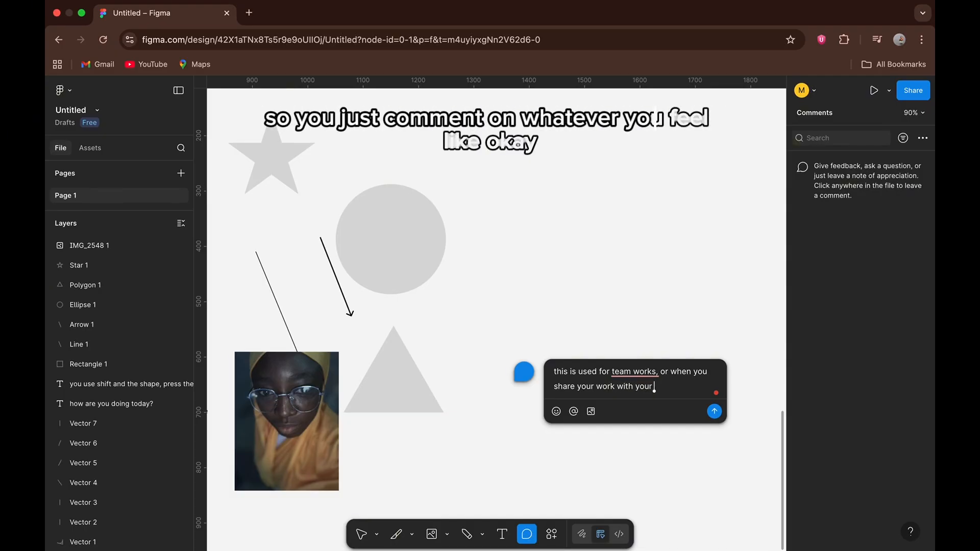
pyautogui.write('friends so th')
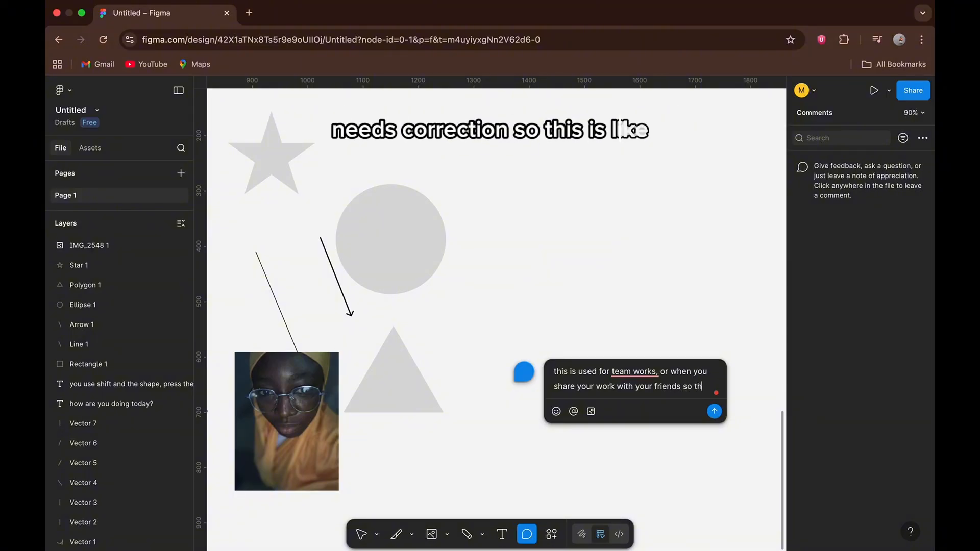
pyautogui.write('ey dr')
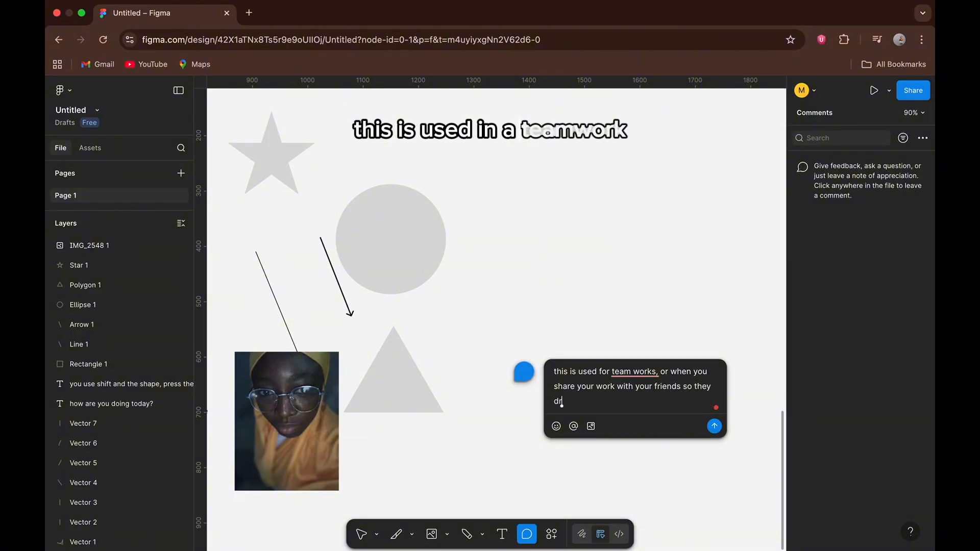
pyautogui.write('op re')
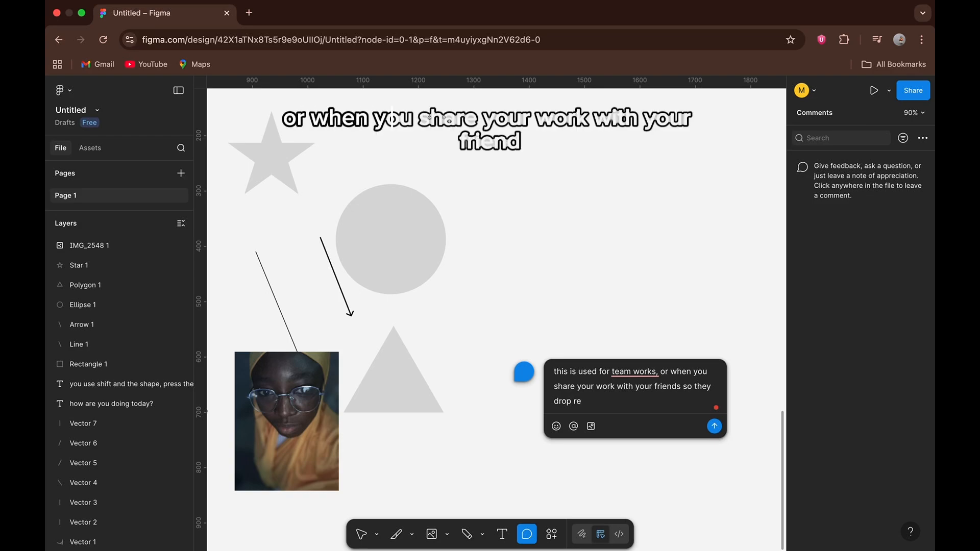
pyautogui.write('view or')
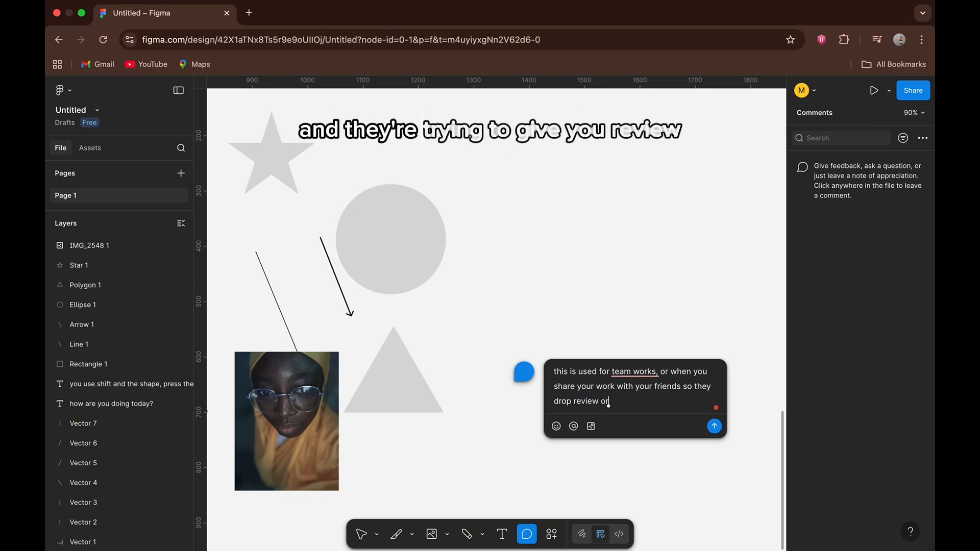
pyautogui.write(' comme')
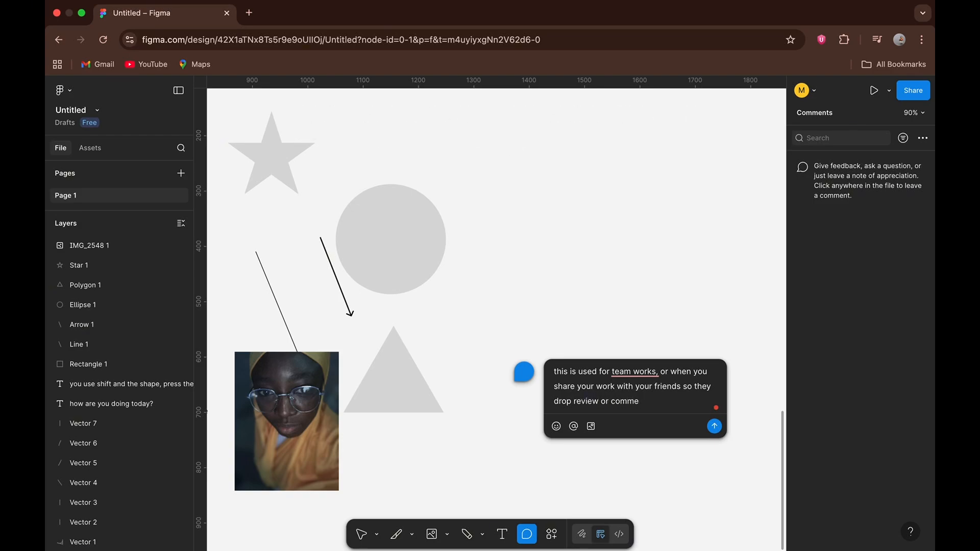
pyautogui.write('nt')
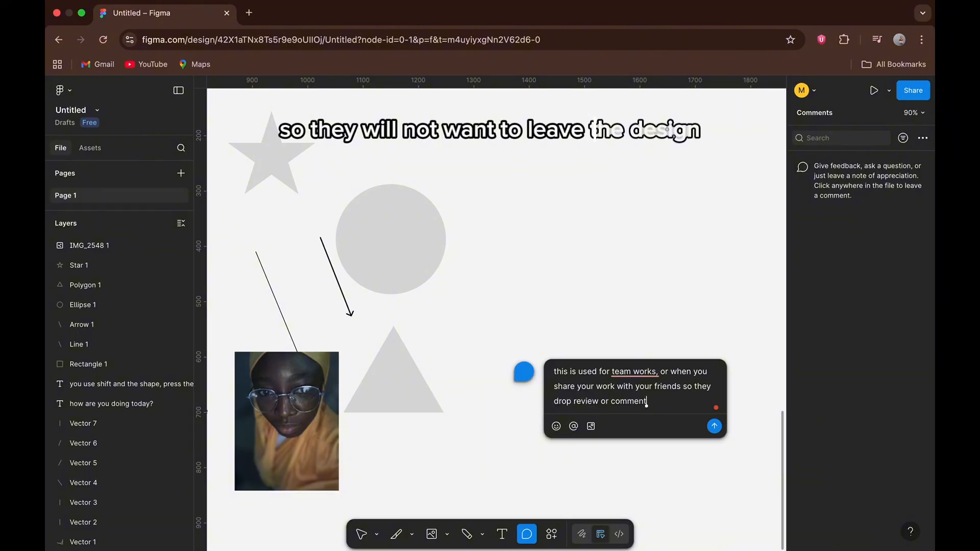
pyautogui.write('s for you.')
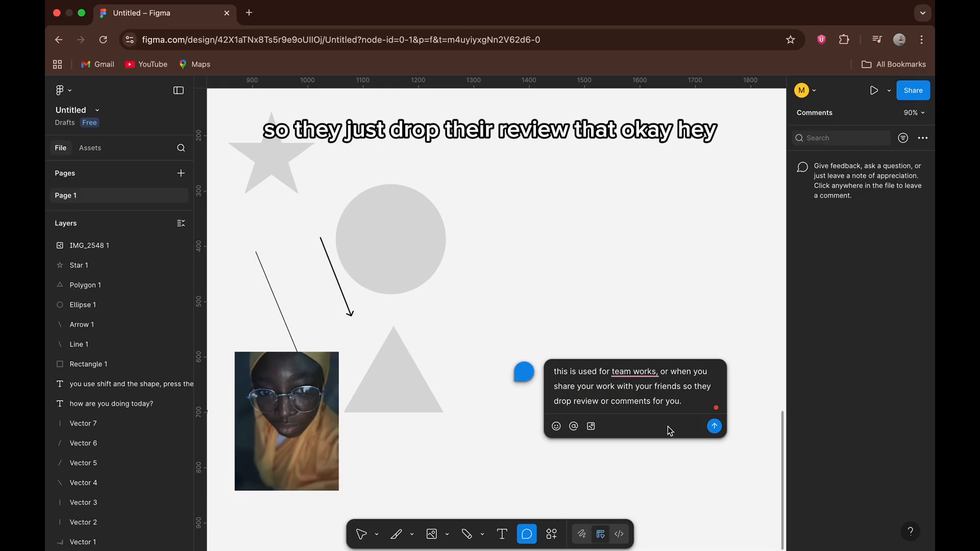
pyautogui.click(714, 426)
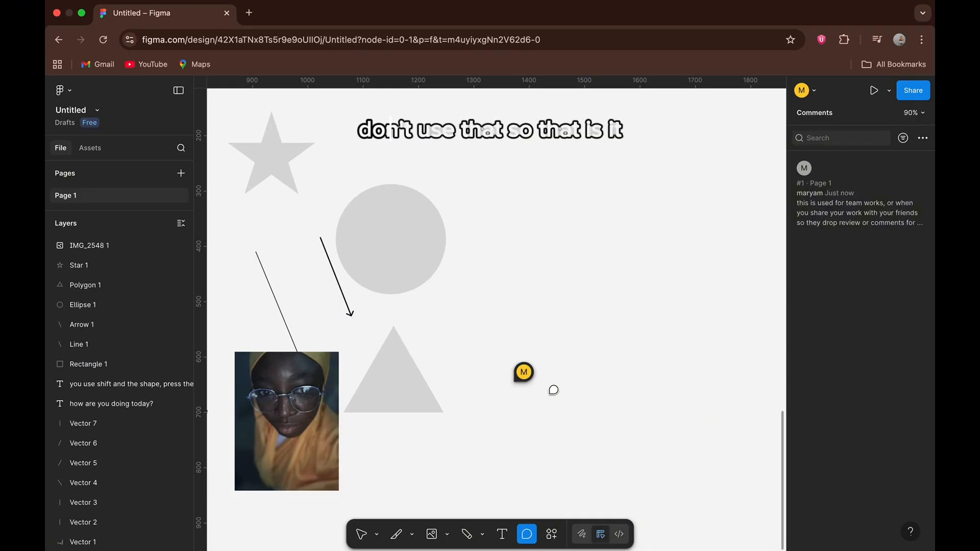
pyautogui.moveTo(523, 376)
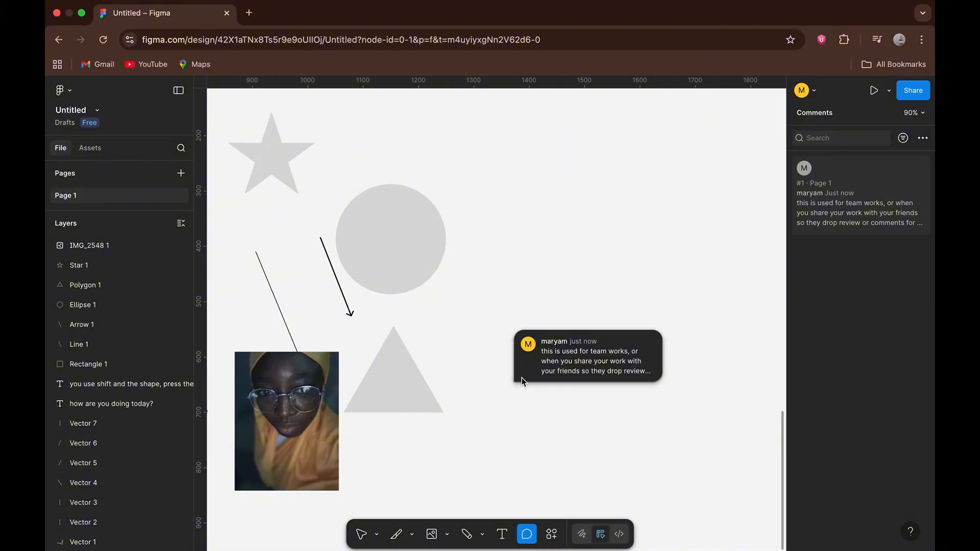
pyautogui.scroll(5, 522, 376)
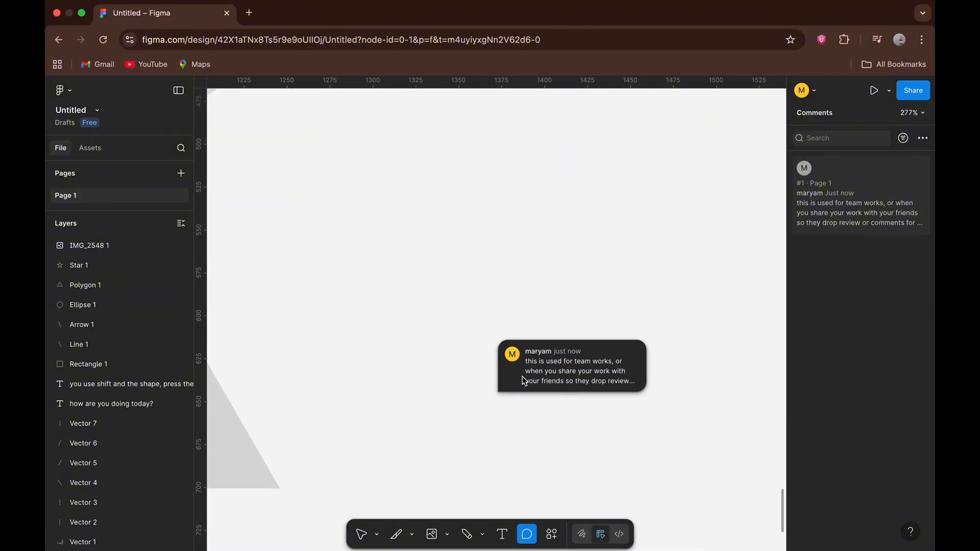
pyautogui.scroll(-8, 522, 375)
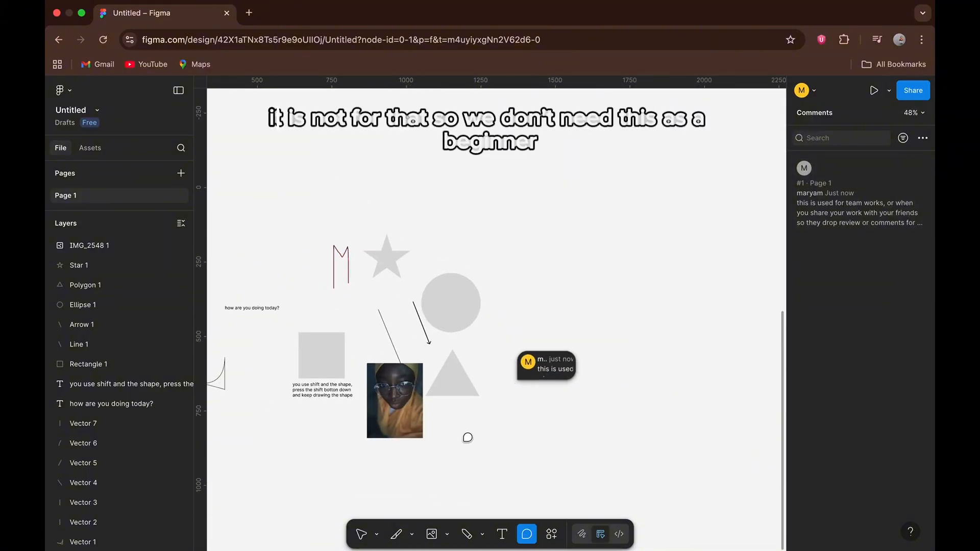
pyautogui.hscroll(2, 467, 438)
pyautogui.scroll(-1, 467, 437)
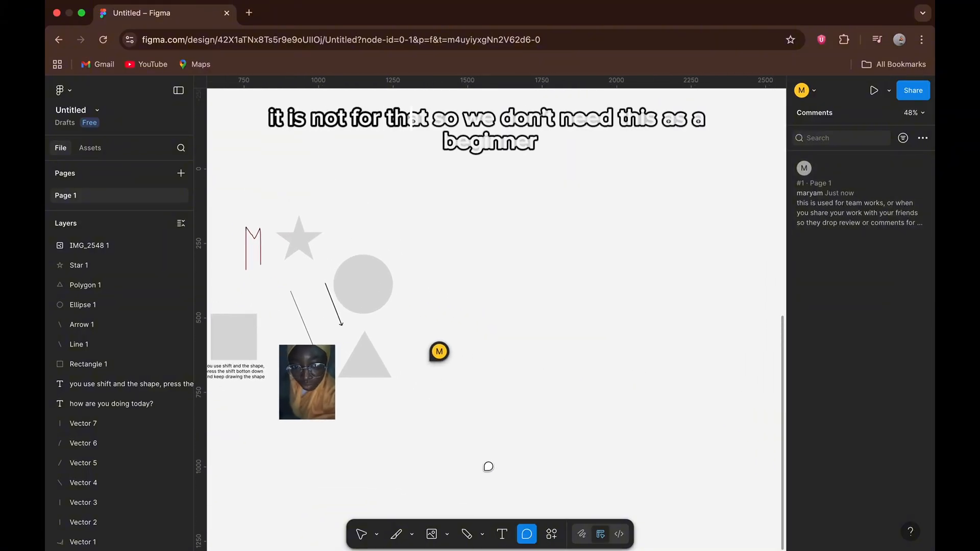
pyautogui.click(551, 534)
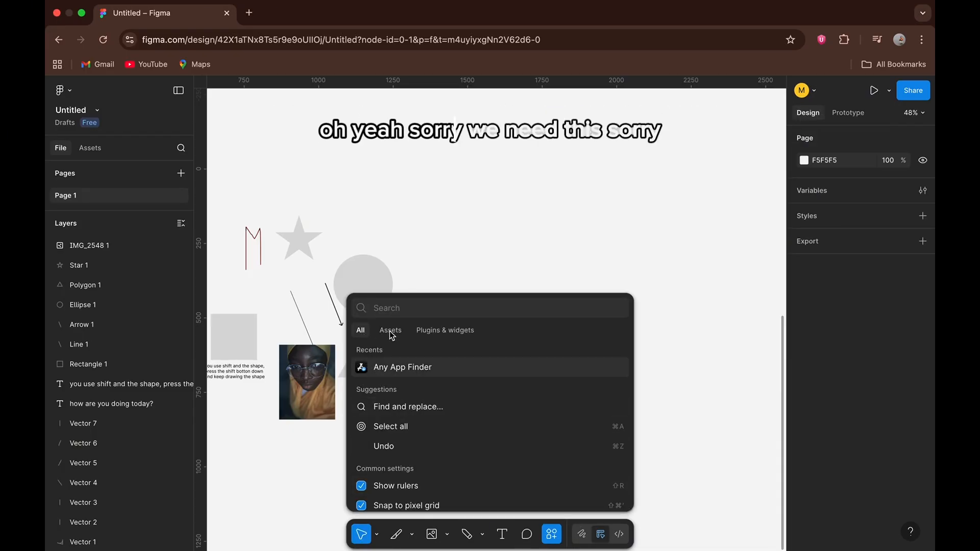
pyautogui.scroll(-4, 398, 430)
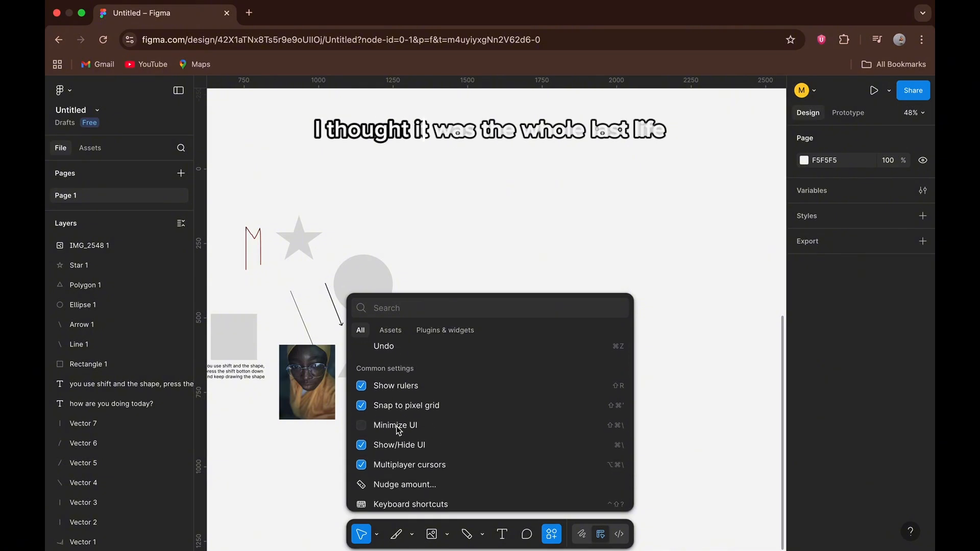
pyautogui.scroll(3, 398, 431)
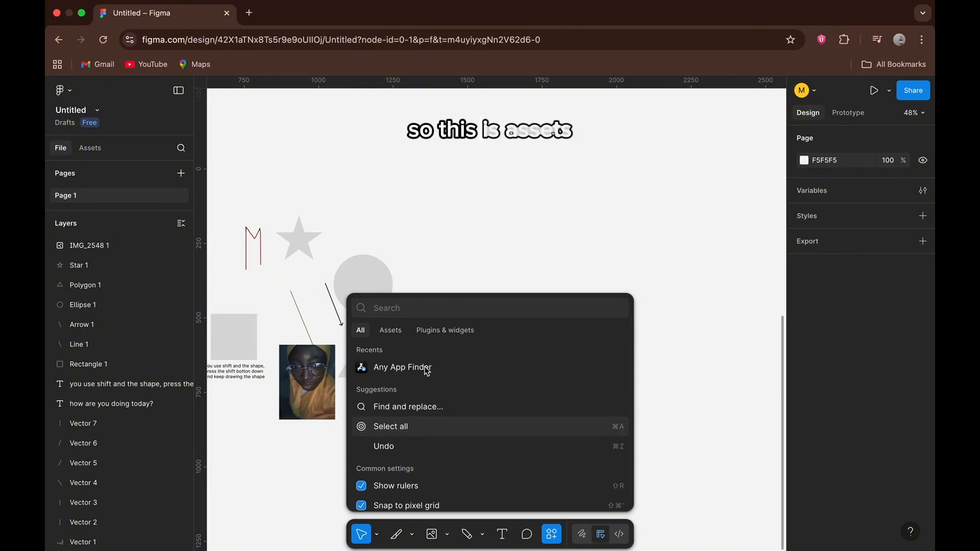
pyautogui.click(458, 257)
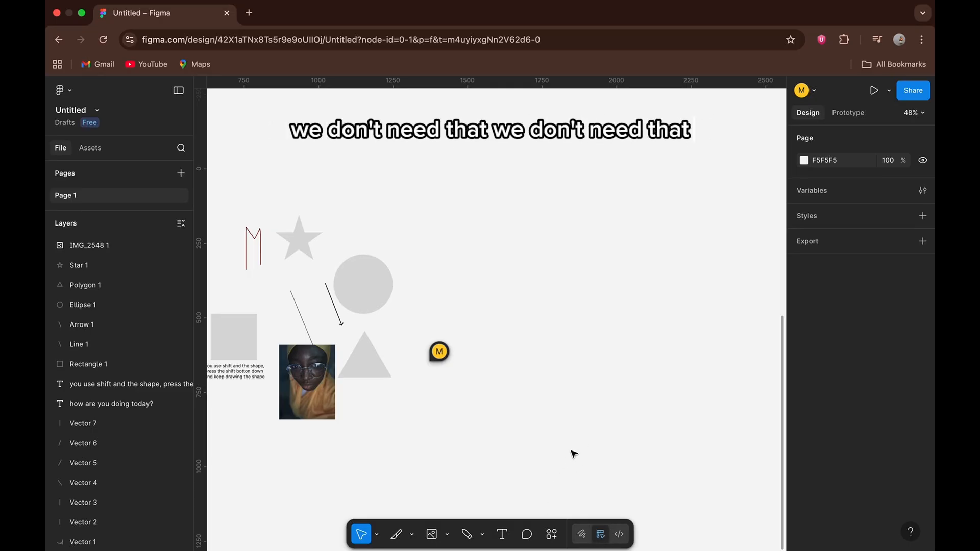
# Start the Frame tool and examine its preset sizes by category, from phone, tablet and desktop through watch, paper and social media to archive.
pyautogui.hscroll(4, 573, 457)
pyautogui.scroll(2, 573, 458)
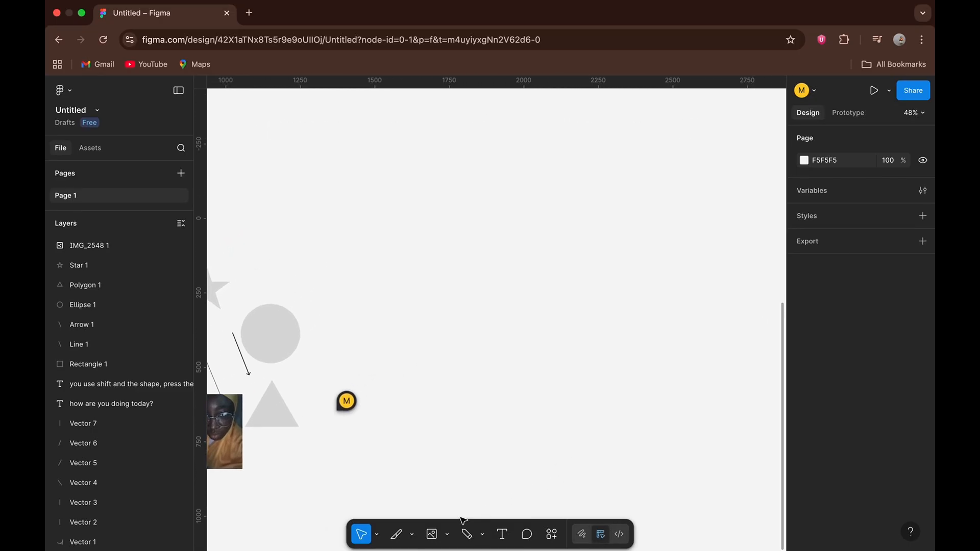
pyautogui.click(447, 536)
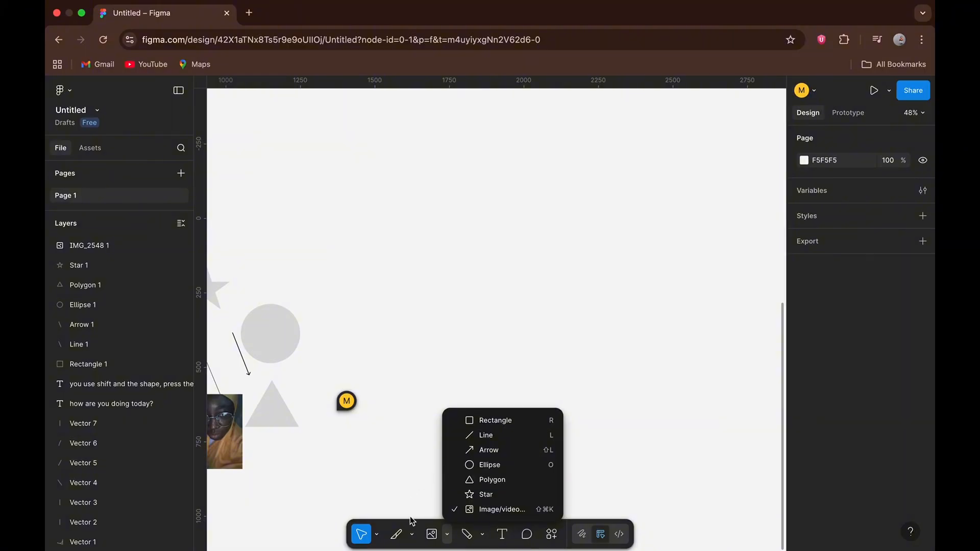
pyautogui.click(412, 534)
pyautogui.click(413, 534)
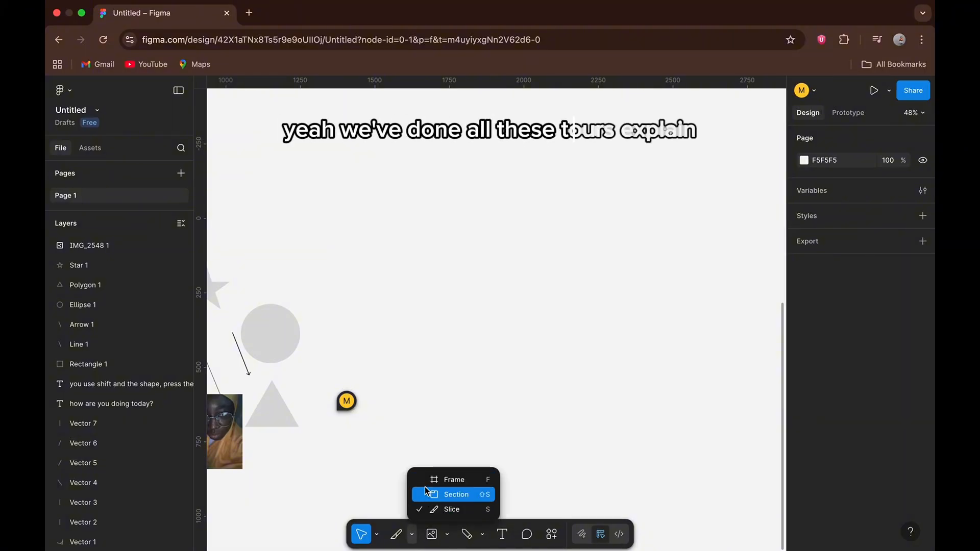
pyautogui.click(424, 480)
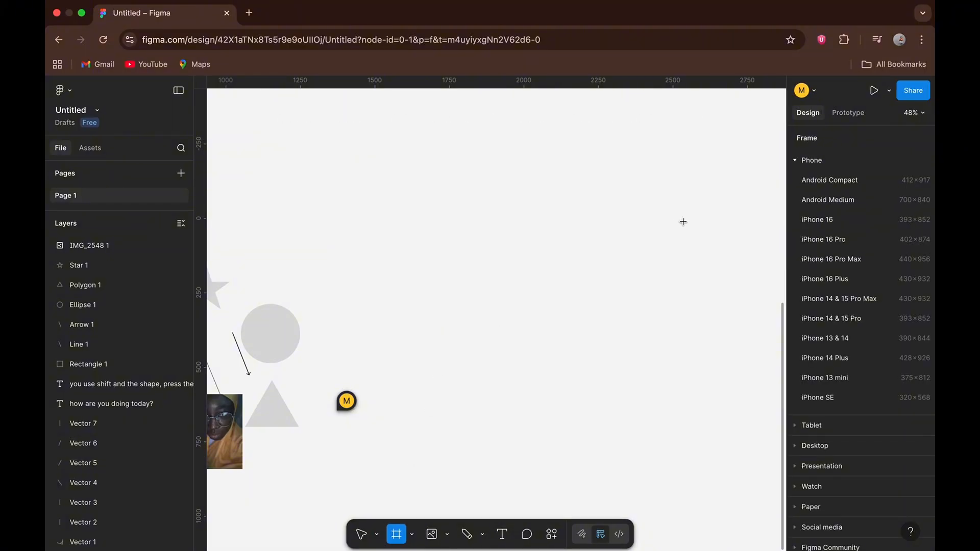
pyautogui.scroll(-1, 848, 319)
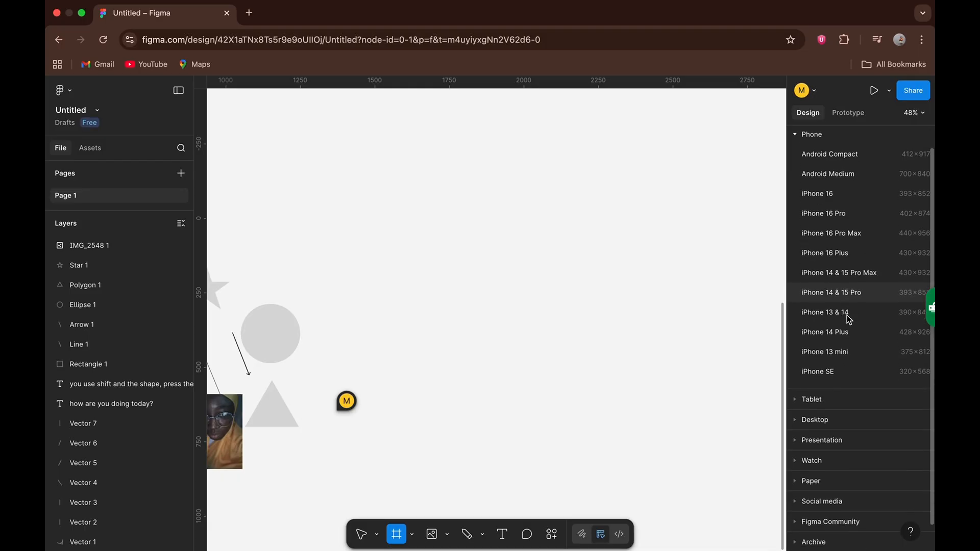
pyautogui.scroll(1, 848, 320)
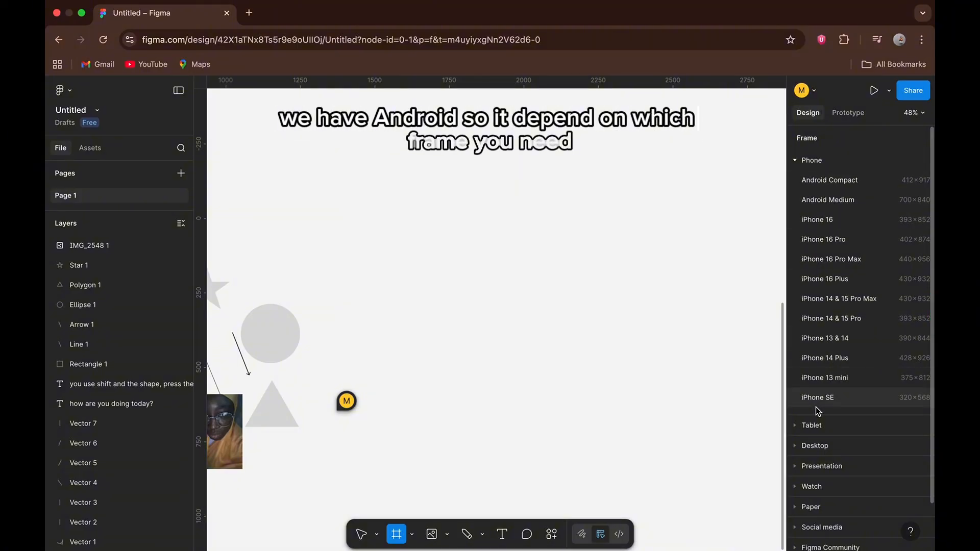
pyautogui.click(794, 424)
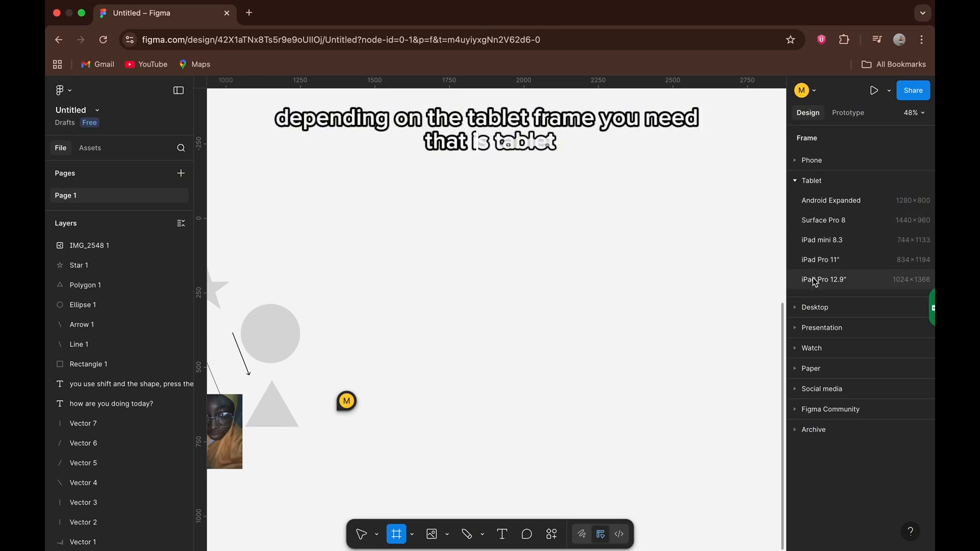
pyautogui.click(794, 307)
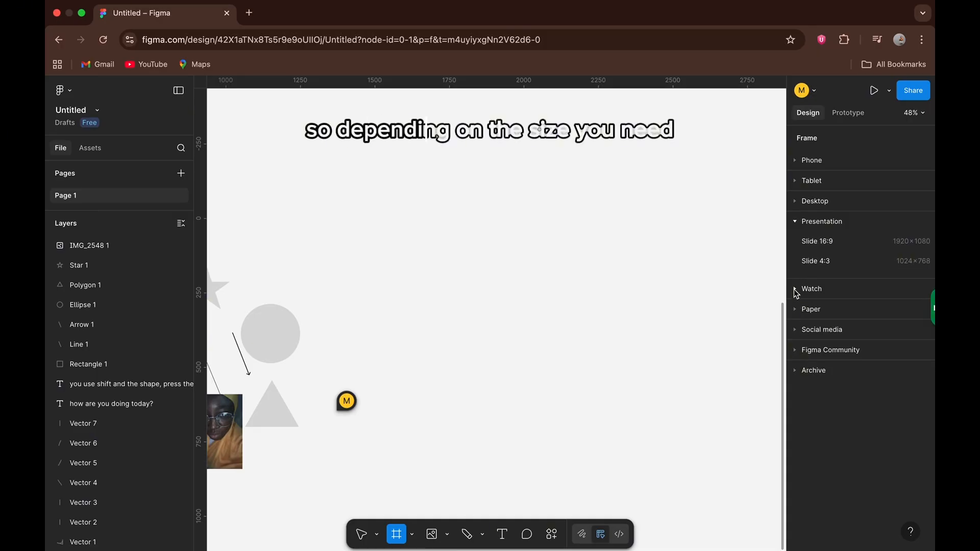
pyautogui.click(795, 291)
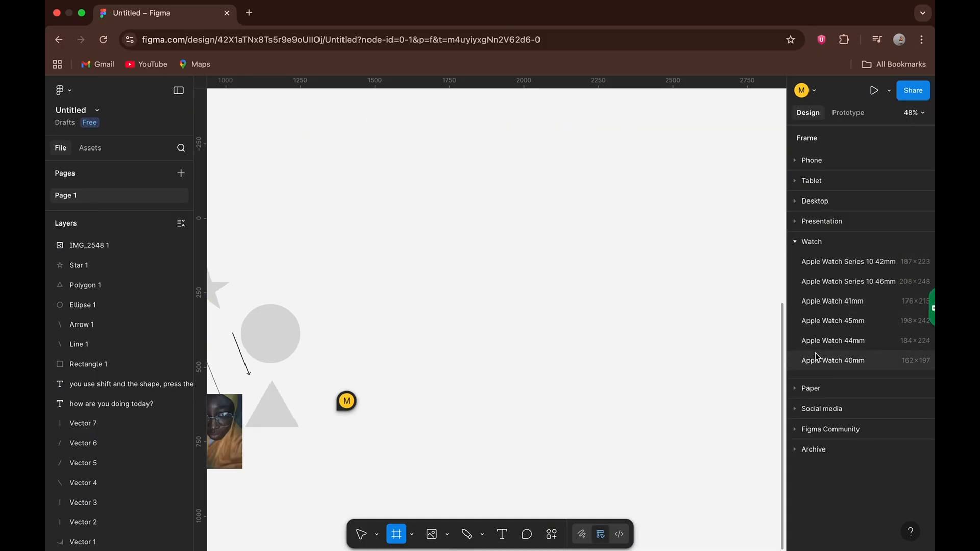
pyautogui.click(797, 388)
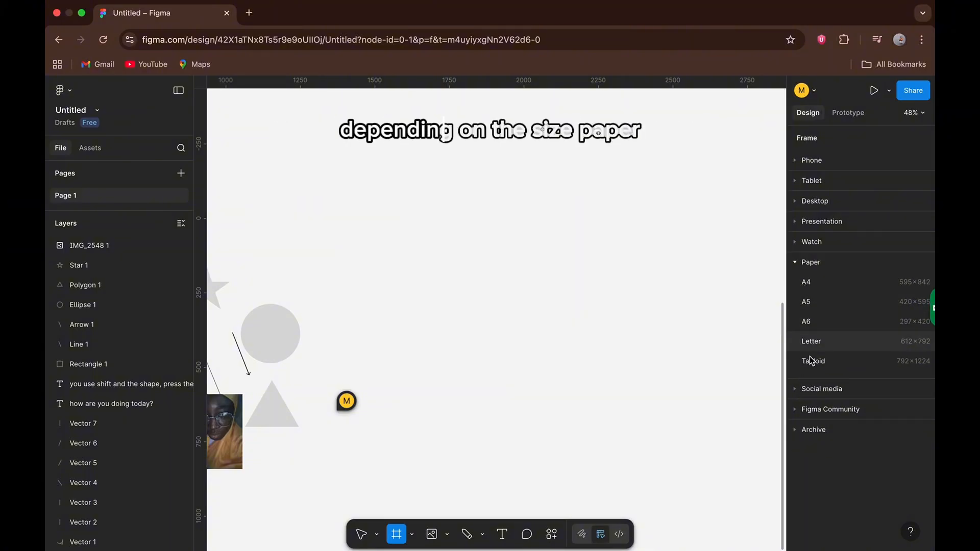
pyautogui.click(799, 390)
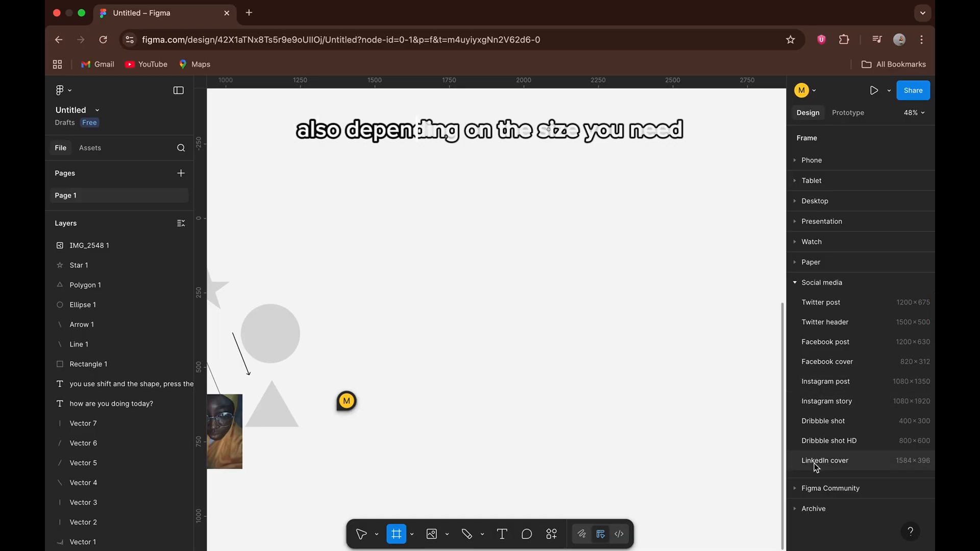
pyautogui.click(797, 488)
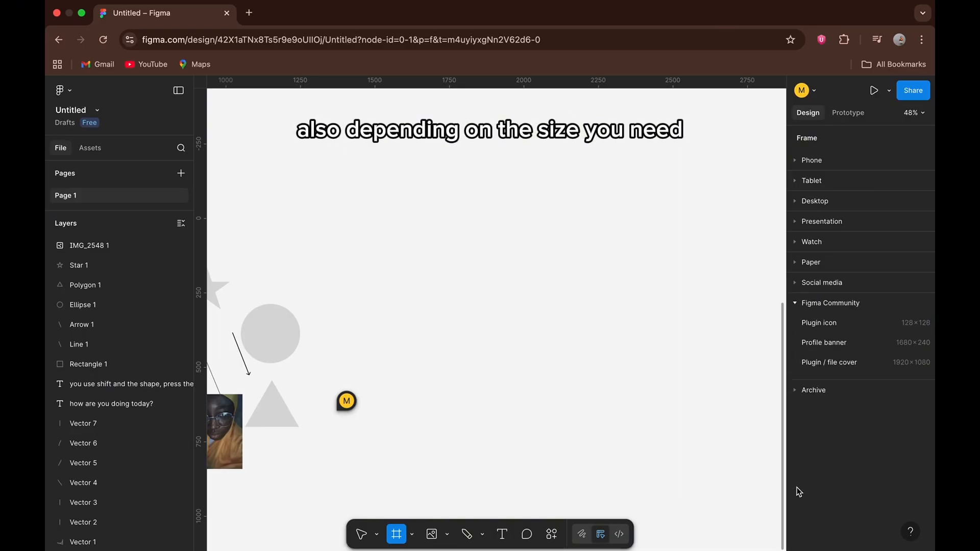
pyautogui.click(795, 391)
pyautogui.scroll(-3, 798, 474)
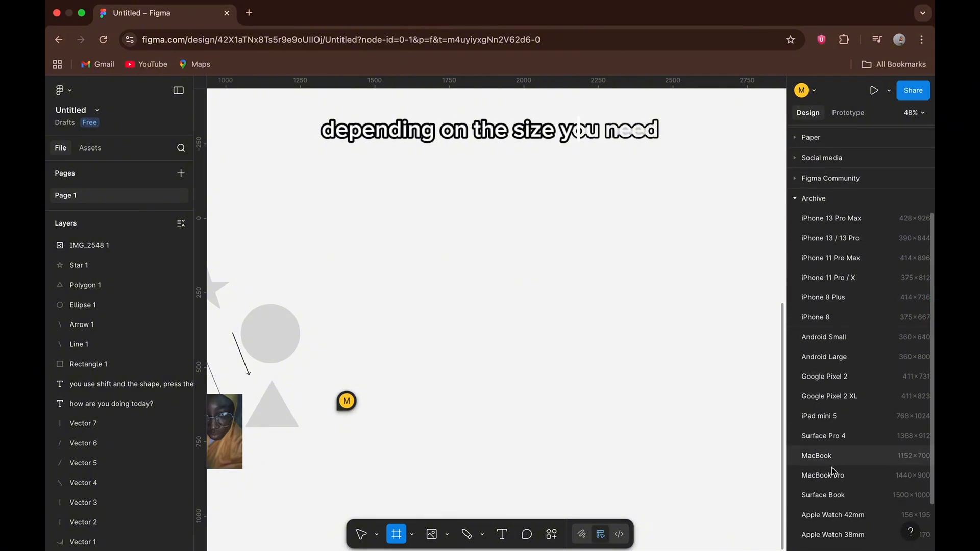
pyautogui.scroll(-3, 831, 475)
pyautogui.scroll(5, 830, 475)
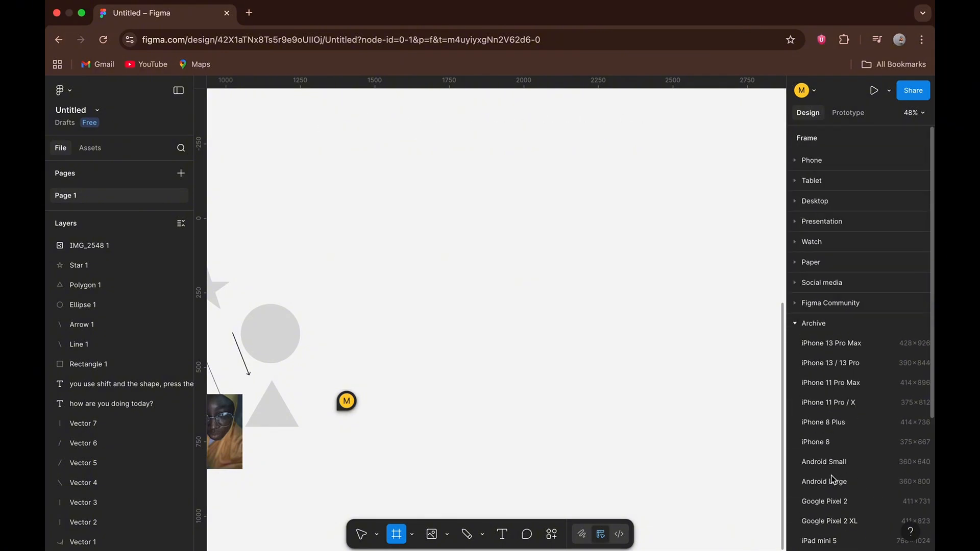
# Add a frame with the iPhone 16 phone preset (393 × 852) on the empty canvas beside the comment pin.
pyautogui.click(796, 161)
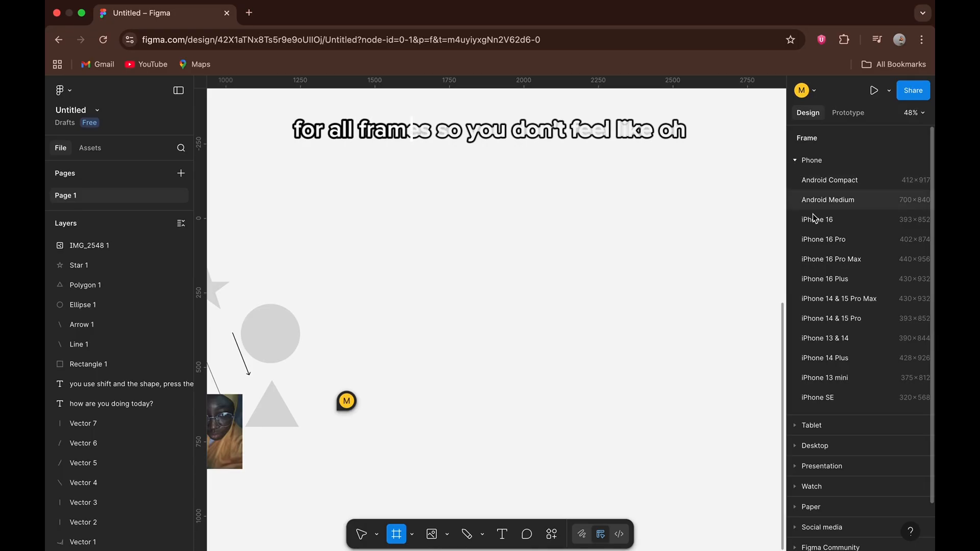
pyautogui.scroll(-1, 816, 296)
pyautogui.scroll(-1, 815, 300)
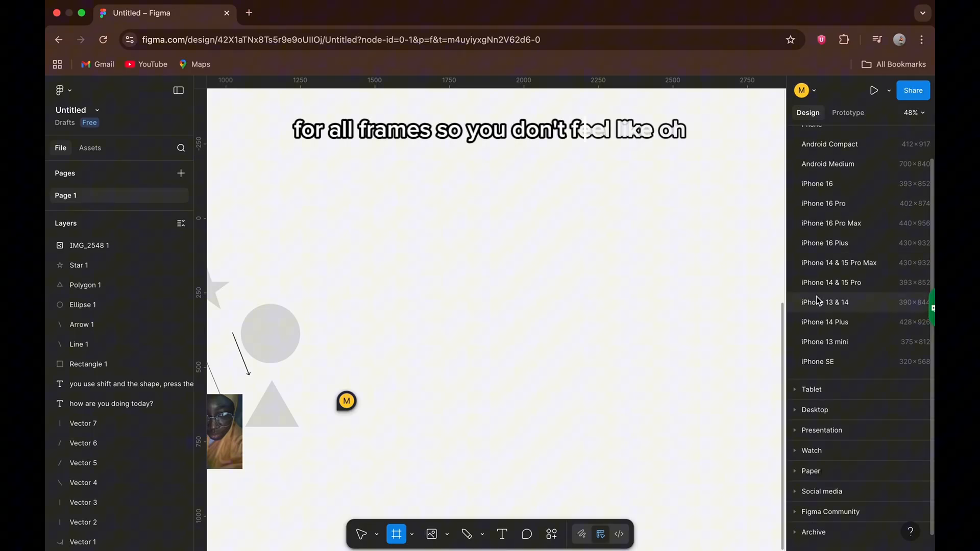
pyautogui.click(807, 184)
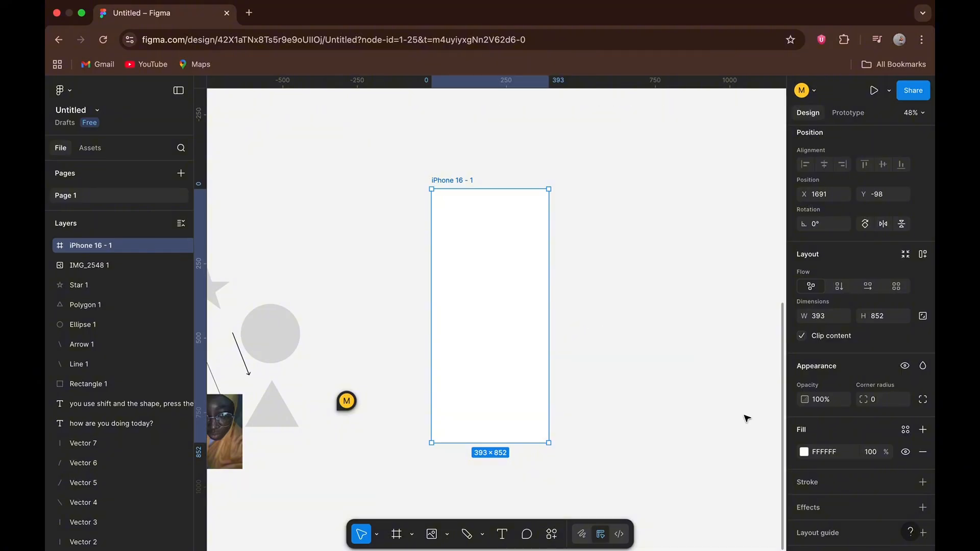
# Fill the iPhone 16 frame with black (000000) from the colours used on this page, and deselect it.
pyautogui.click(804, 451)
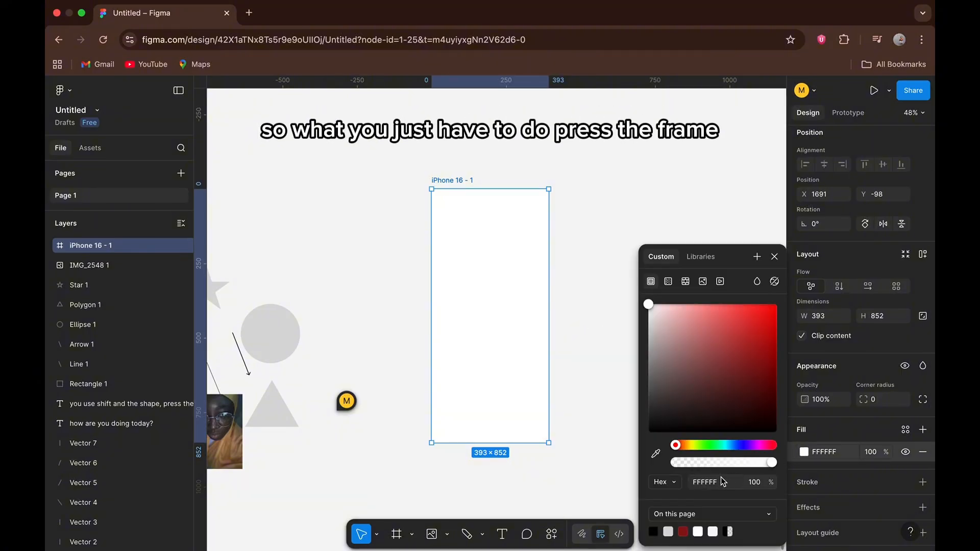
pyautogui.click(683, 531)
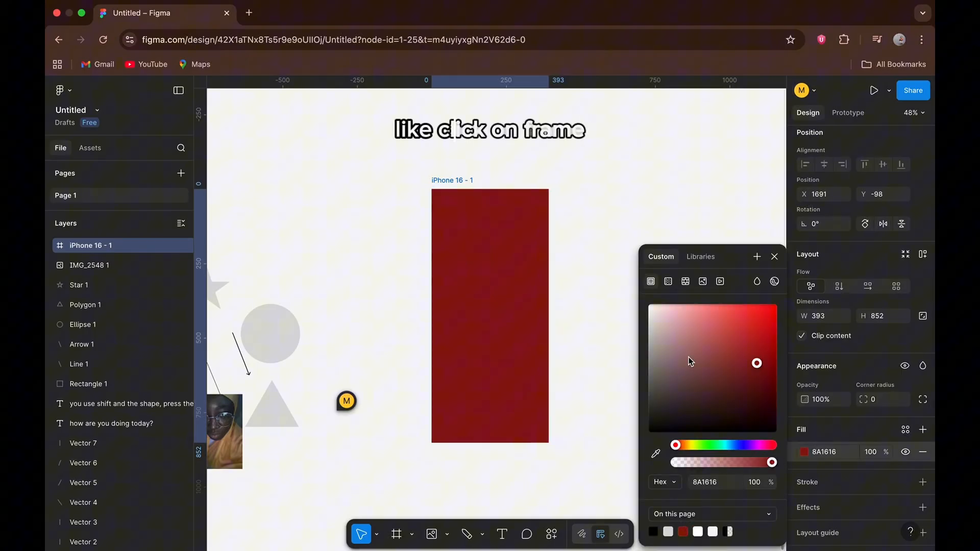
pyautogui.click(661, 528)
pyautogui.click(773, 257)
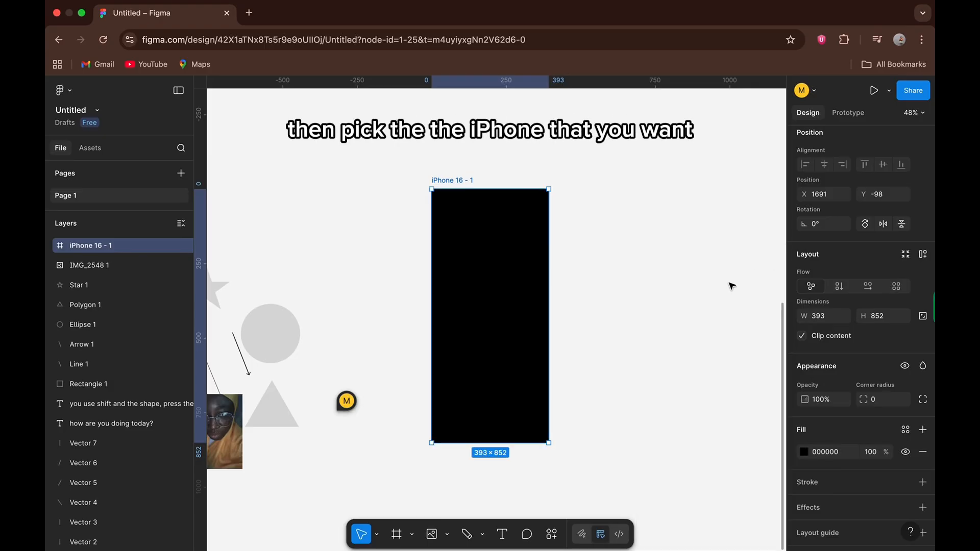
pyautogui.hscroll(3, 682, 328)
pyautogui.scroll(1, 682, 328)
pyautogui.click(683, 327)
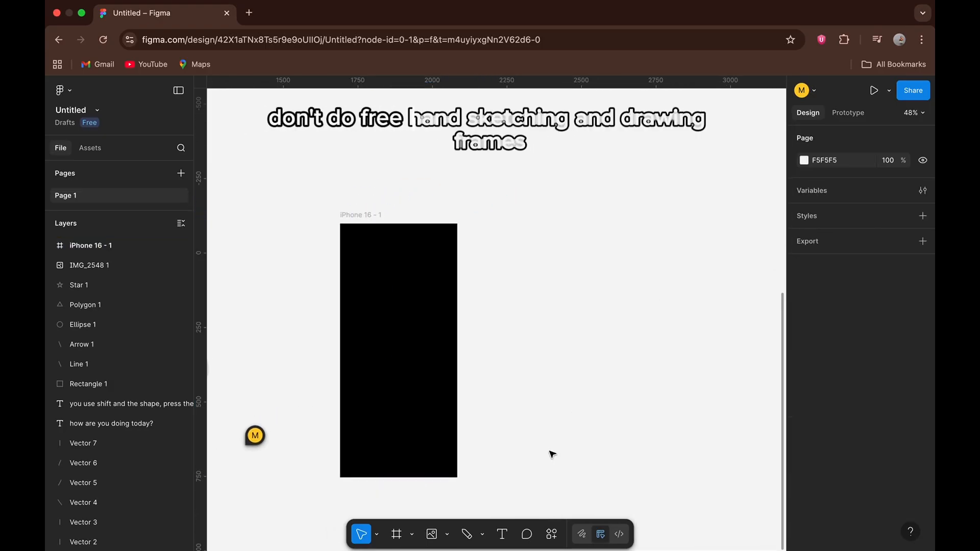
# Draw a freehand frame about 371 × 522 to the right of the iPhone 16 frame and look through its list of preset sizes.
pyautogui.click(397, 534)
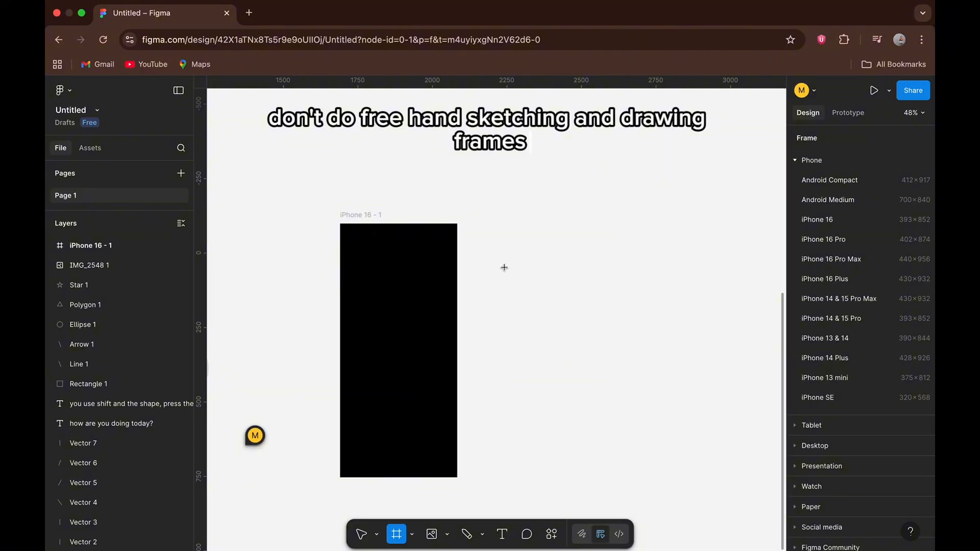
pyautogui.moveTo(504, 267)
pyautogui.mouseDown()
pyautogui.moveTo(562, 387)
pyautogui.moveTo(614, 398)
pyautogui.moveTo(615, 422)
pyautogui.mouseUp()
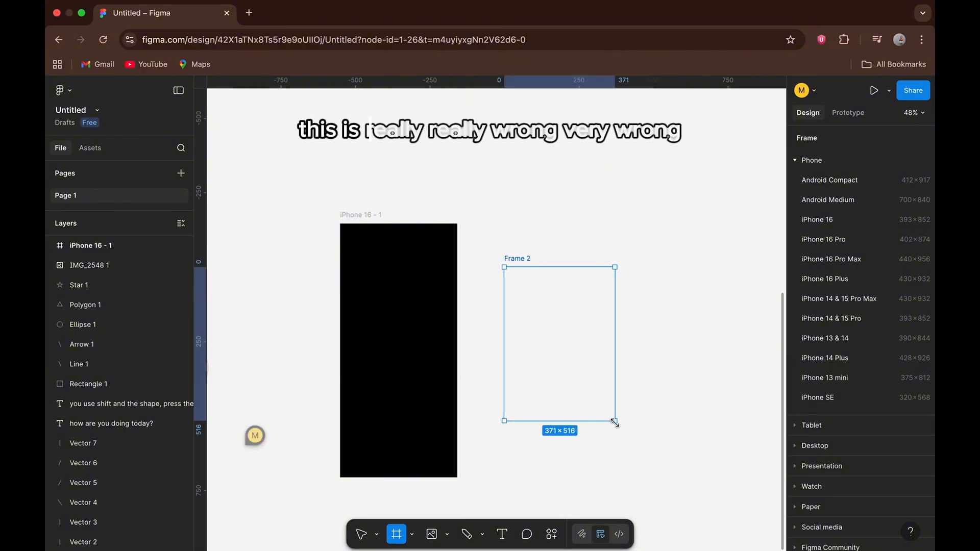
pyautogui.click(812, 141)
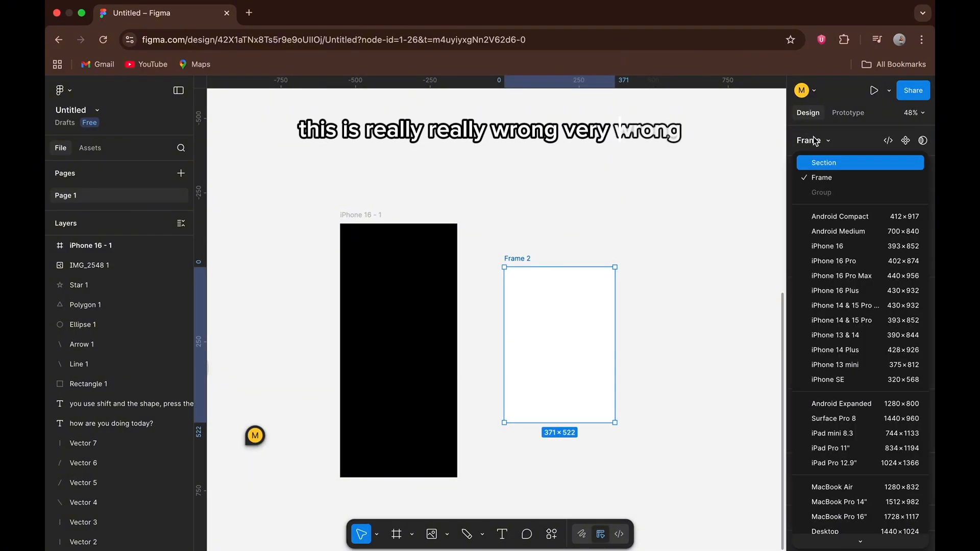
pyautogui.scroll(-10, 822, 278)
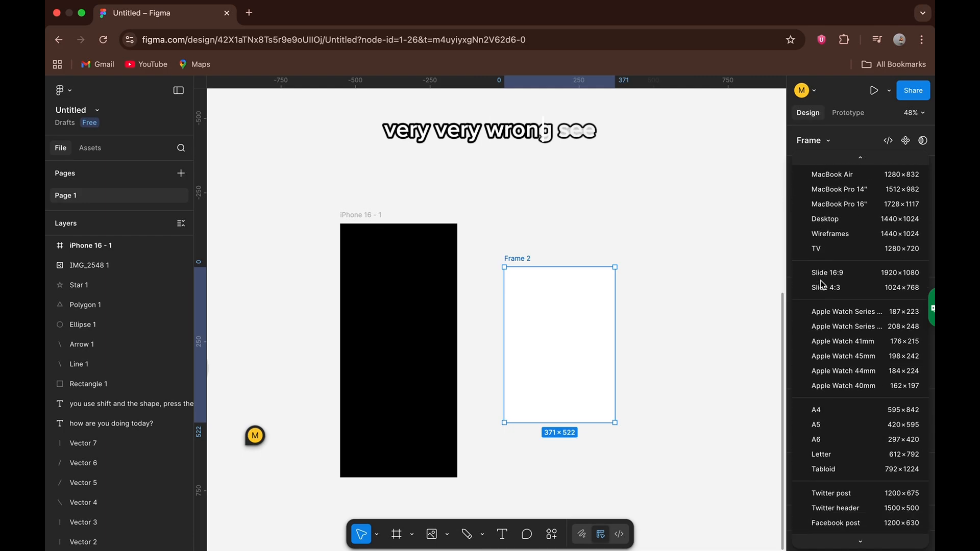
pyautogui.scroll(-6, 822, 285)
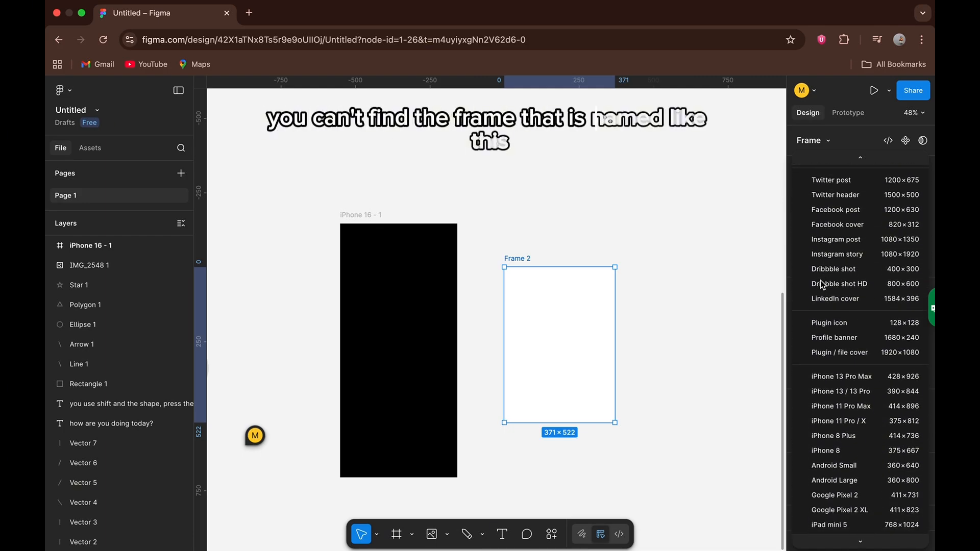
pyautogui.scroll(-3, 831, 418)
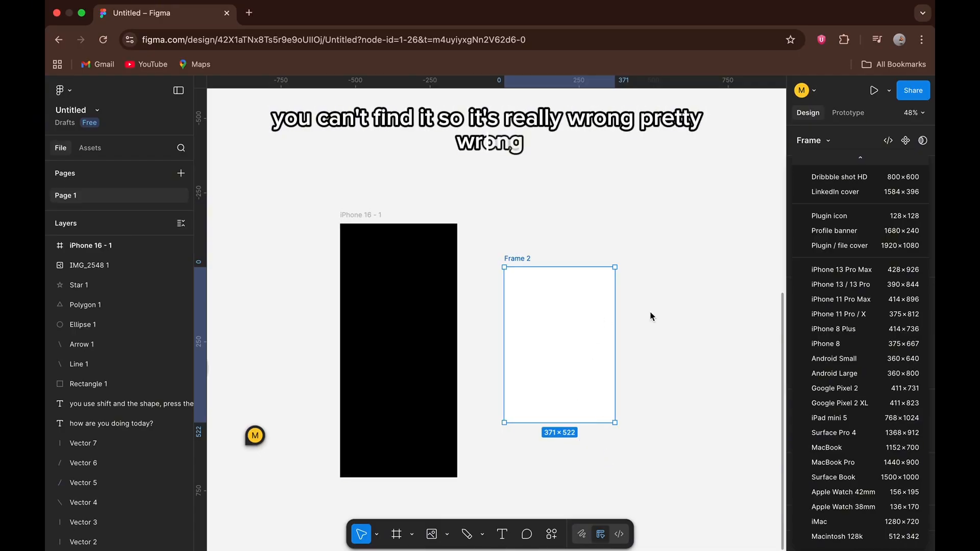
pyautogui.click(664, 316)
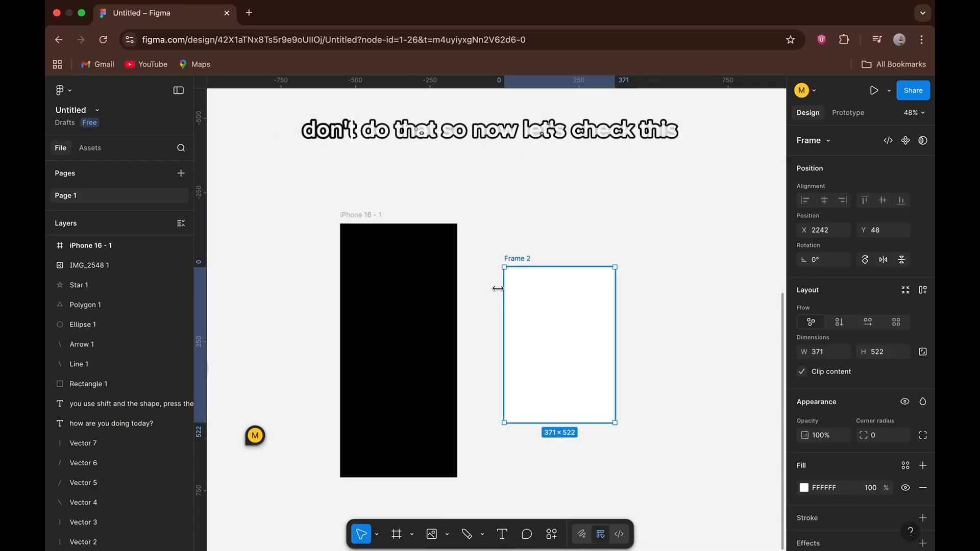
# Select the black iPhone 16 frame and check which preset size is assigned to it.
pyautogui.click(378, 215)
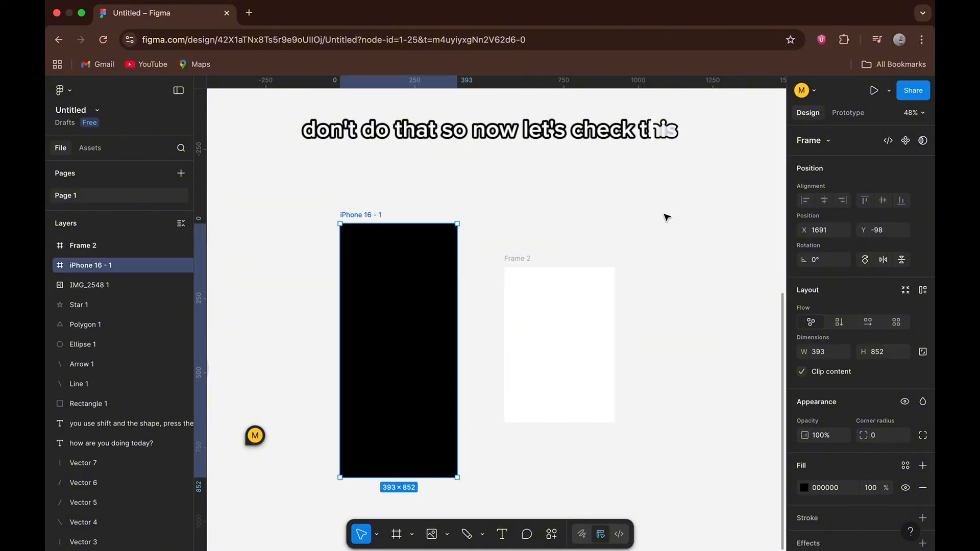
pyautogui.click(826, 141)
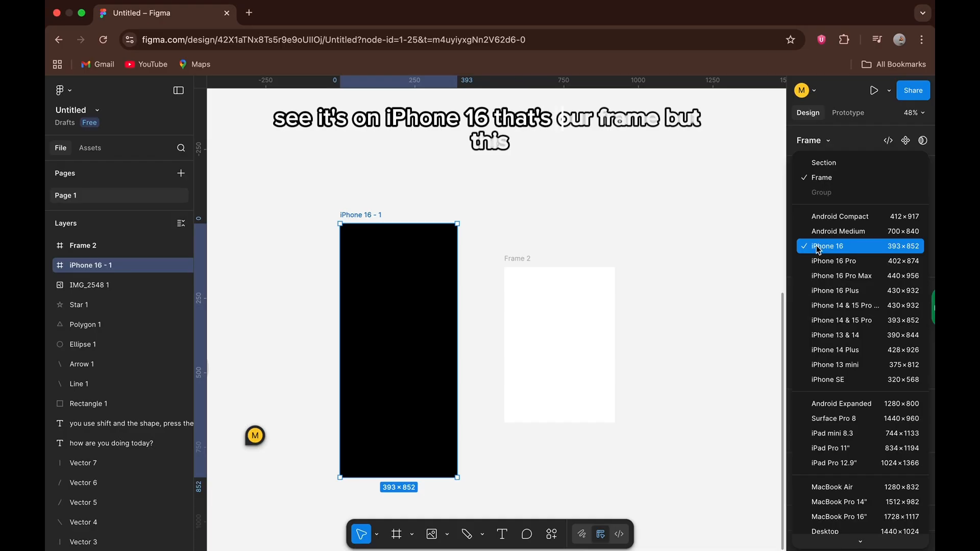
pyautogui.click(535, 261)
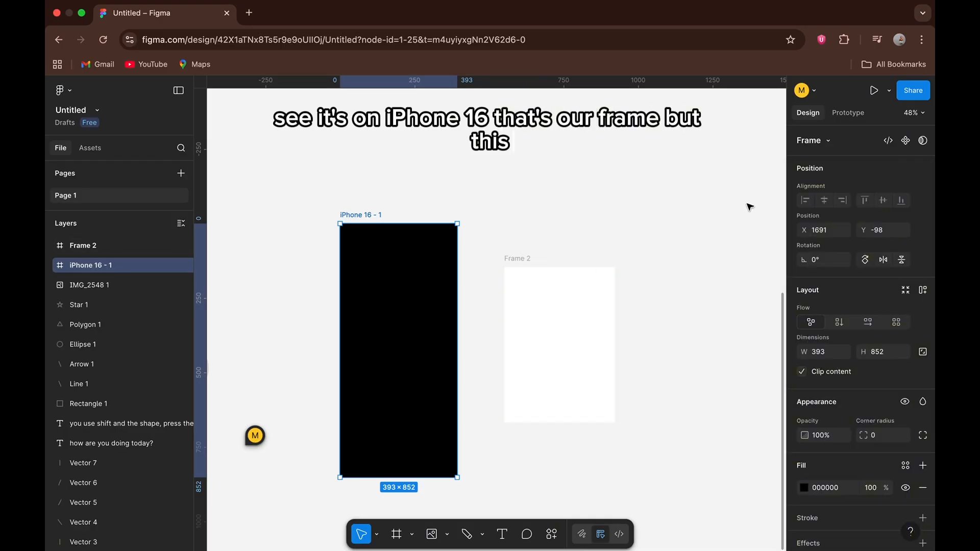
# Examine the list of preset sizes for the black iPhone 16 frame again, noting which device entry is marked.
pyautogui.click(827, 142)
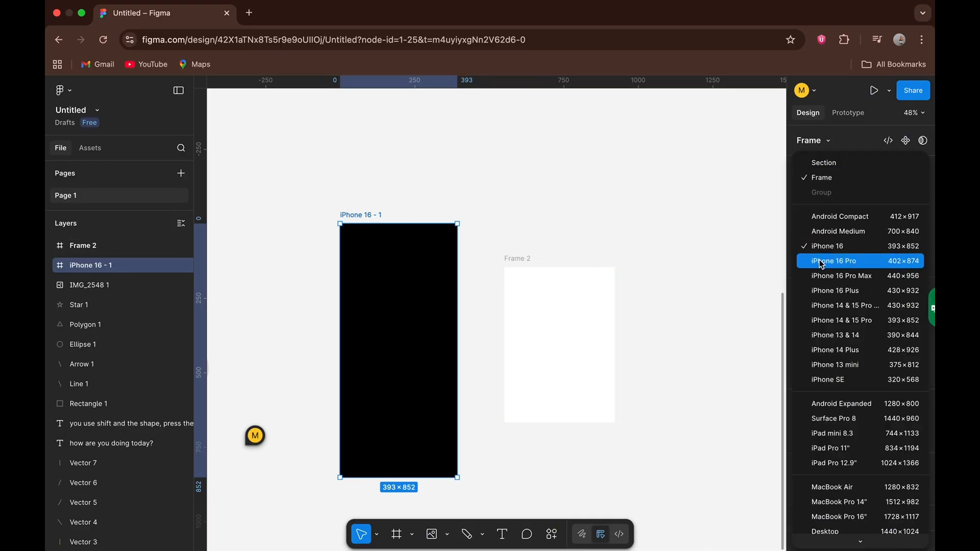
pyautogui.click(521, 262)
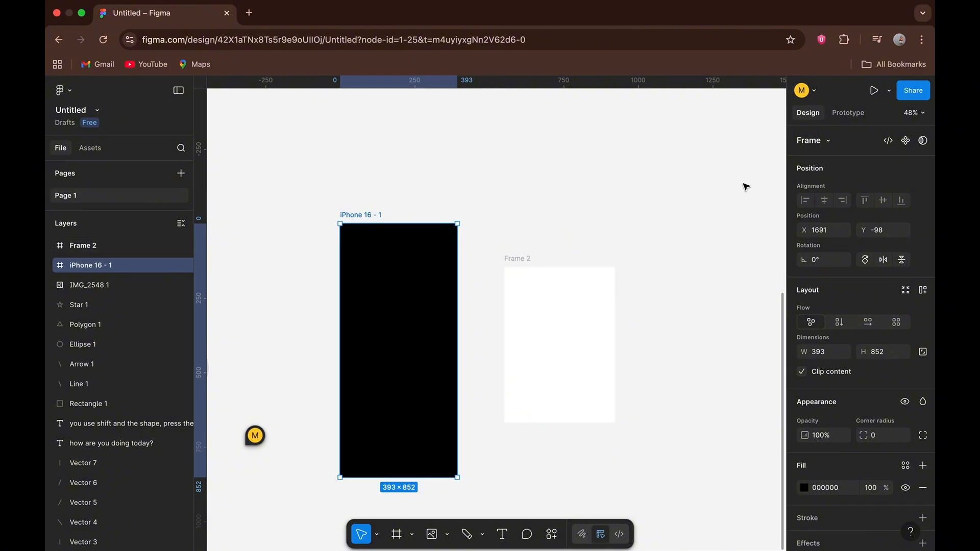
pyautogui.click(827, 143)
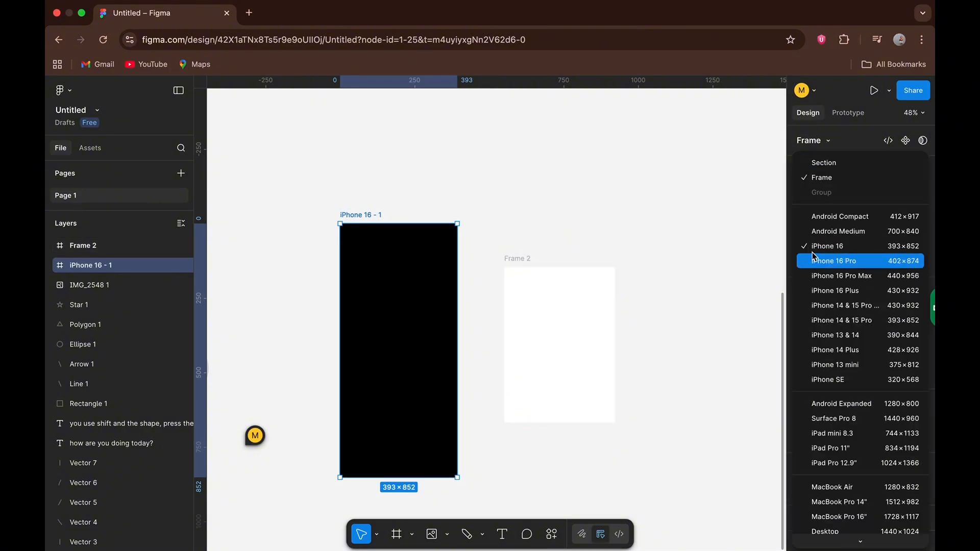
pyautogui.click(511, 254)
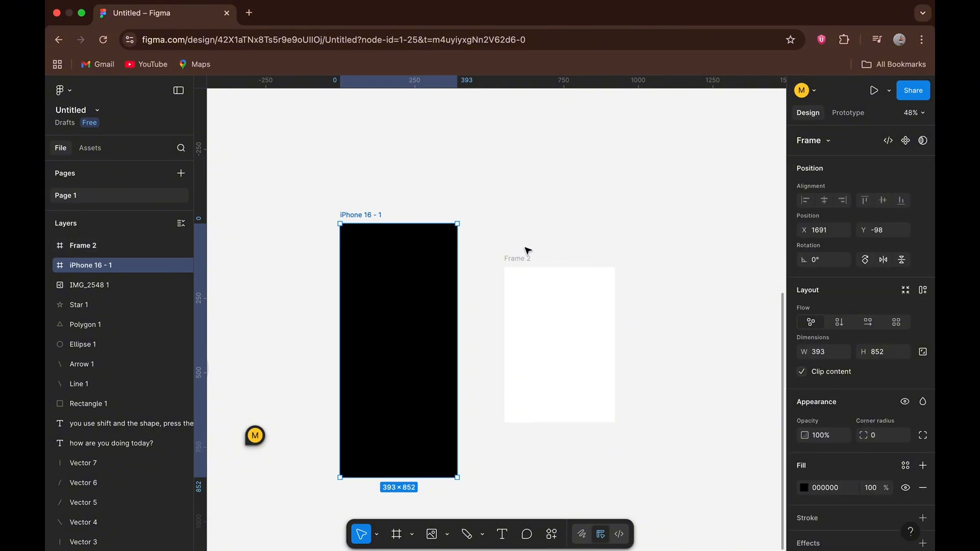
# Select the freehand Frame 2 and look through the full preset size list for any size assigned to it.
pyautogui.doubleClick(512, 259)
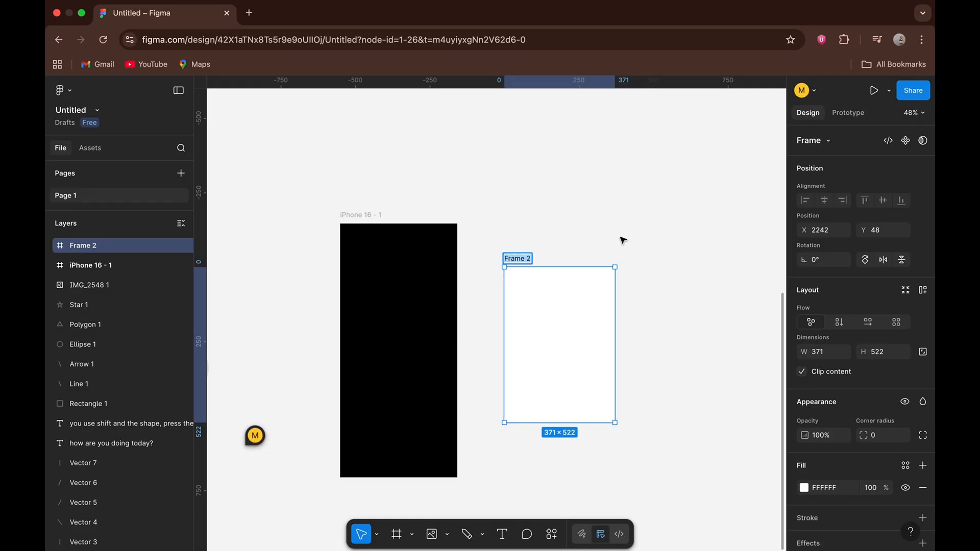
pyautogui.press('Escape')
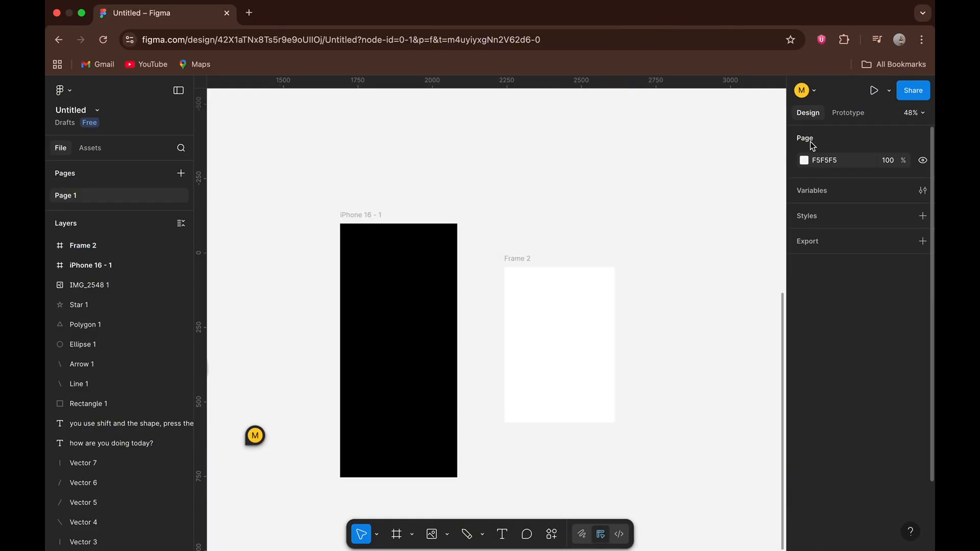
pyautogui.click(520, 259)
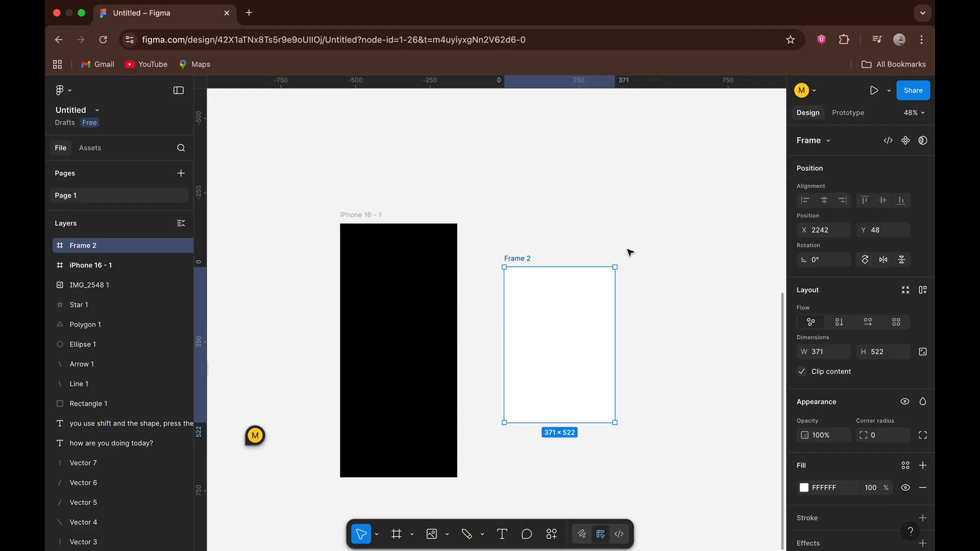
pyautogui.click(818, 144)
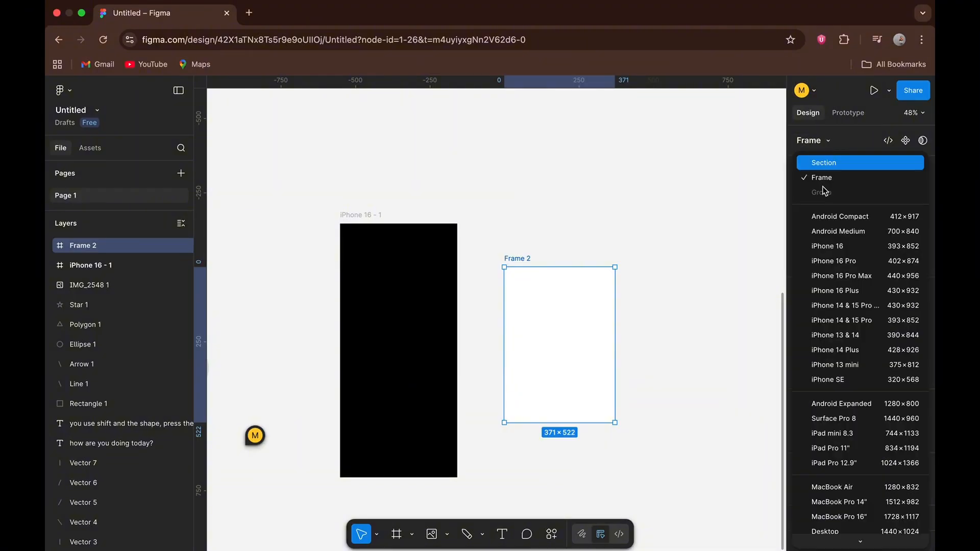
pyautogui.scroll(-8, 806, 285)
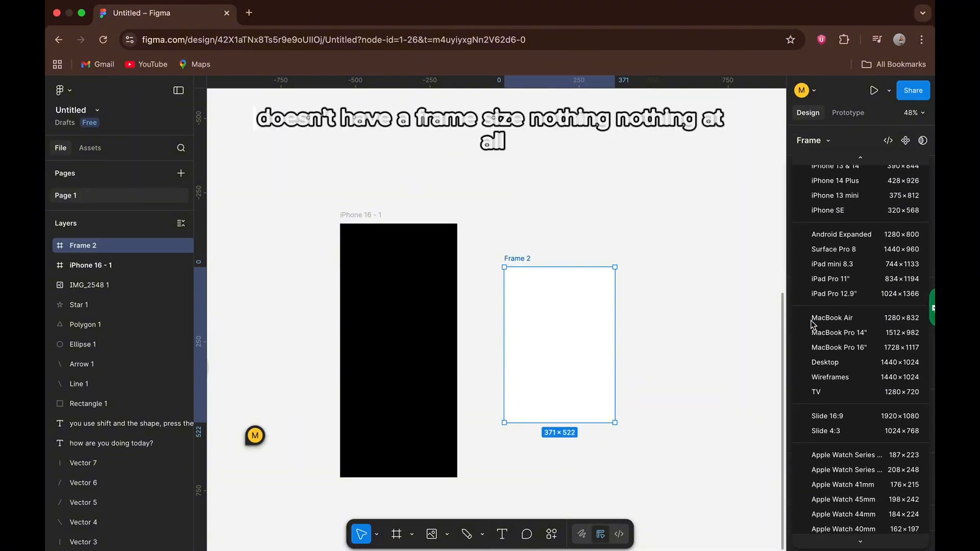
pyautogui.scroll(-7, 813, 325)
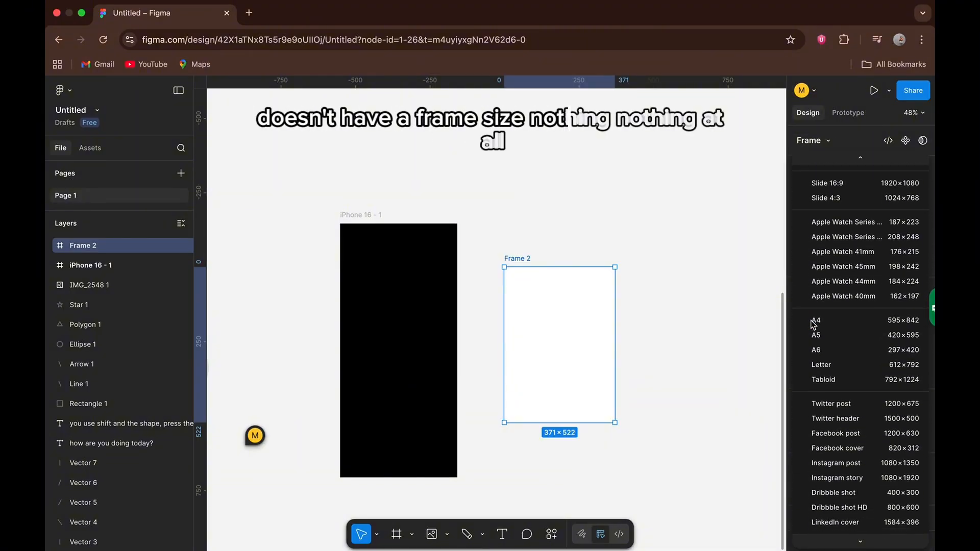
pyautogui.click(736, 273)
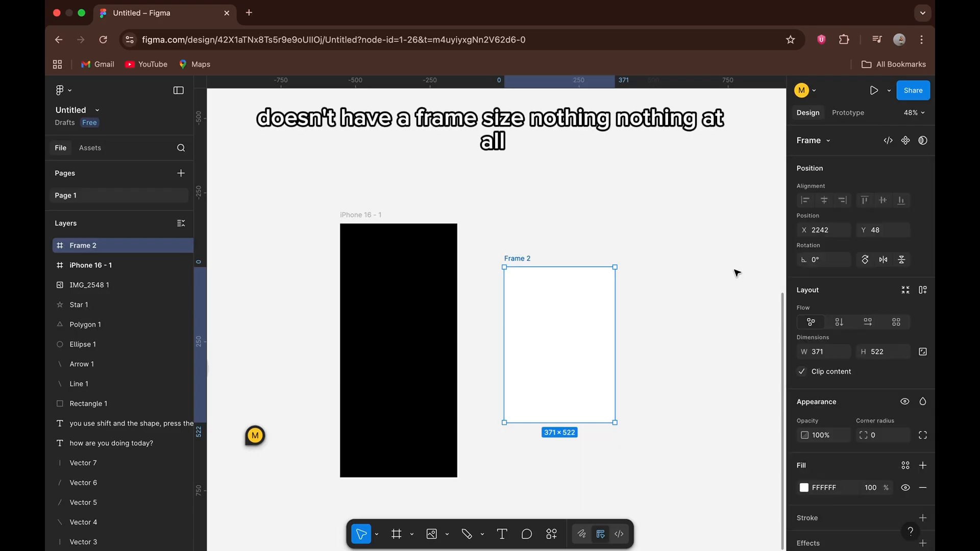
# Delete the freehand Frame 2 beside the iPhone 16 frame.
pyautogui.hscroll(1, 737, 273)
pyautogui.hscroll(2, 737, 273)
pyautogui.scroll(-1, 737, 273)
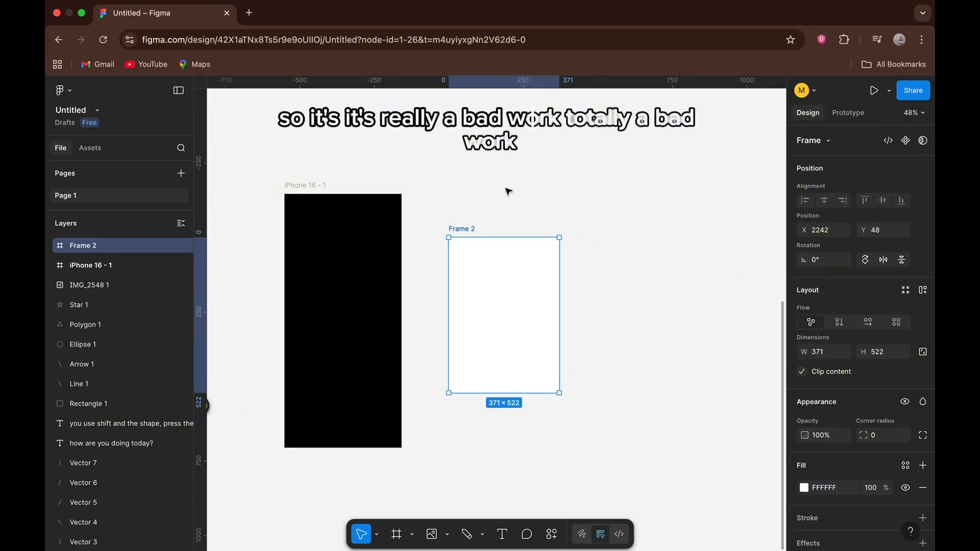
pyautogui.hscroll(-2, 384, 208)
pyautogui.scroll(1, 385, 209)
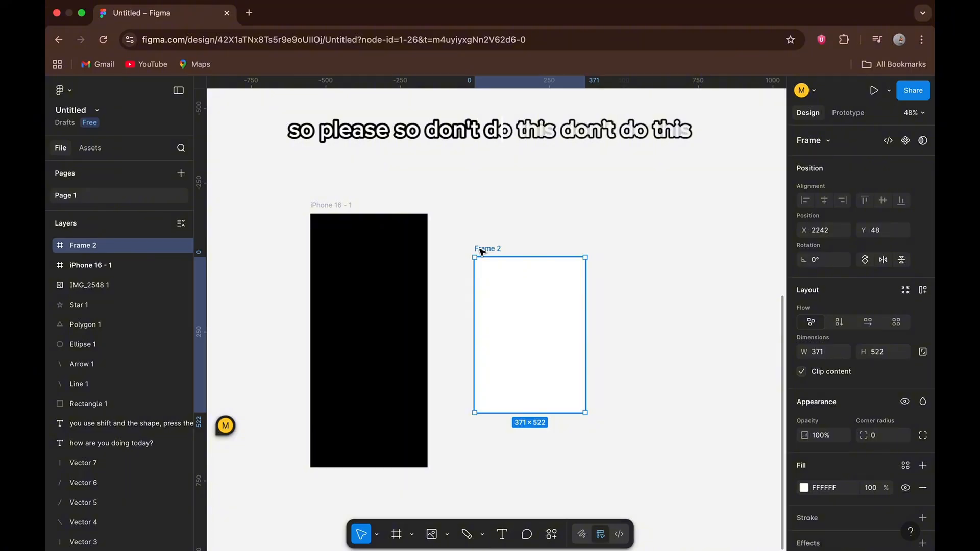
pyautogui.press('Delete')
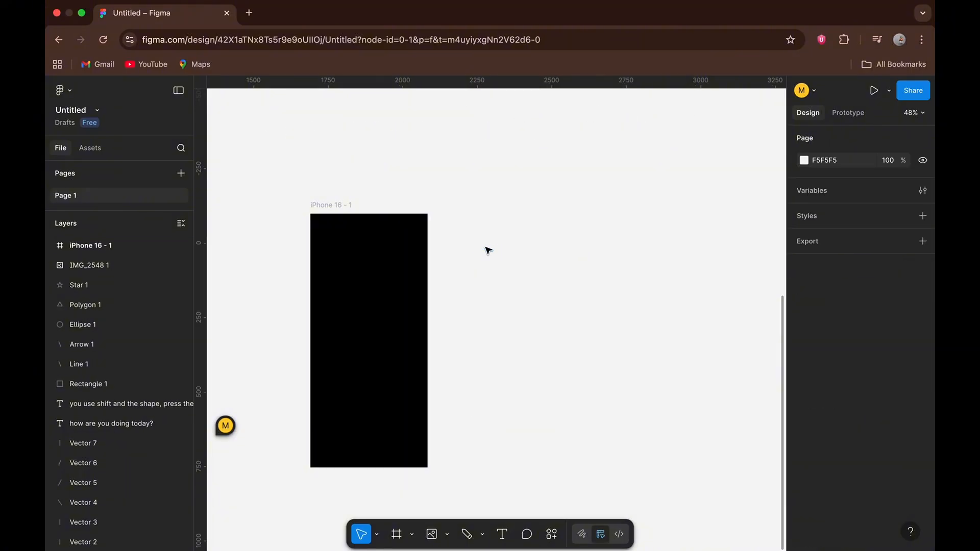
# Change the iPhone 16 frame's fill to white (FFFFFF) and deselect the frame.
pyautogui.click(343, 206)
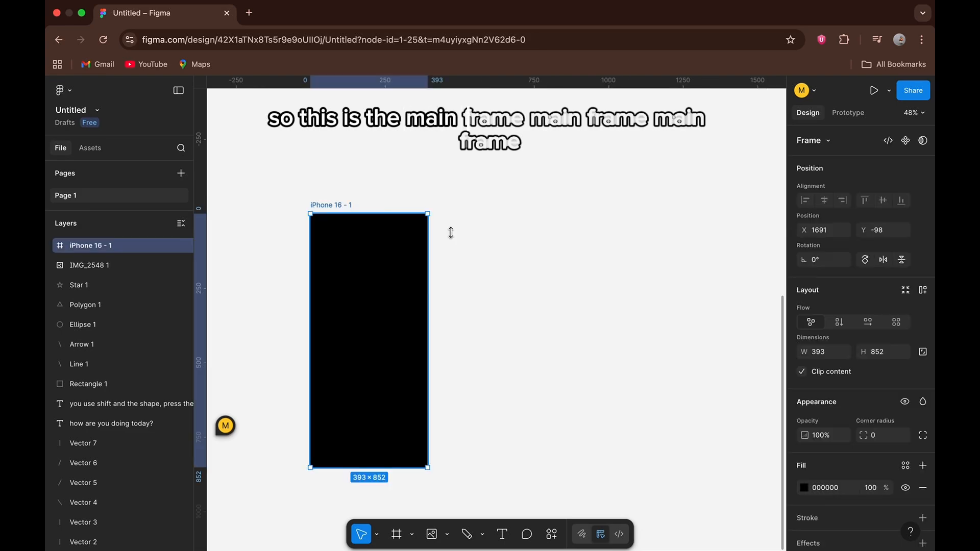
pyautogui.click(803, 487)
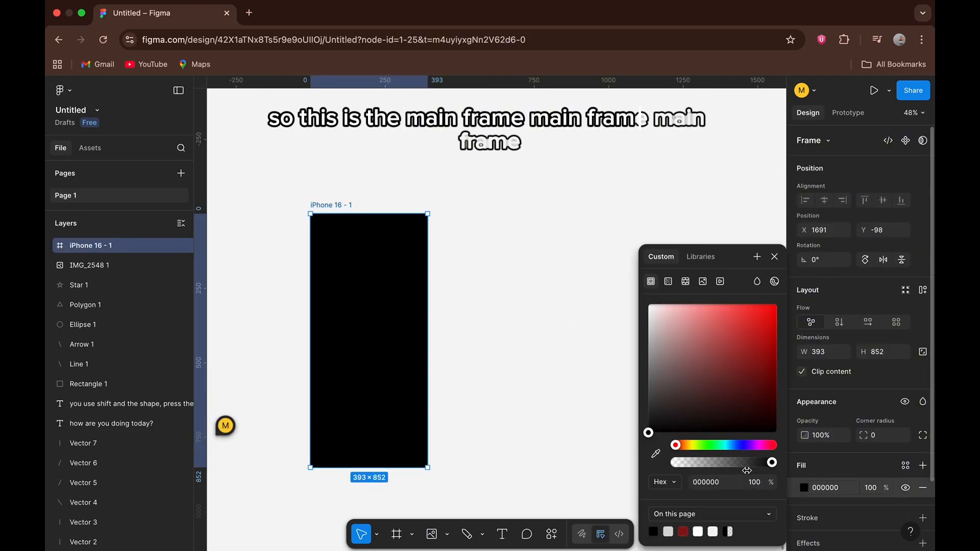
pyautogui.click(712, 481)
pyautogui.write('ff')
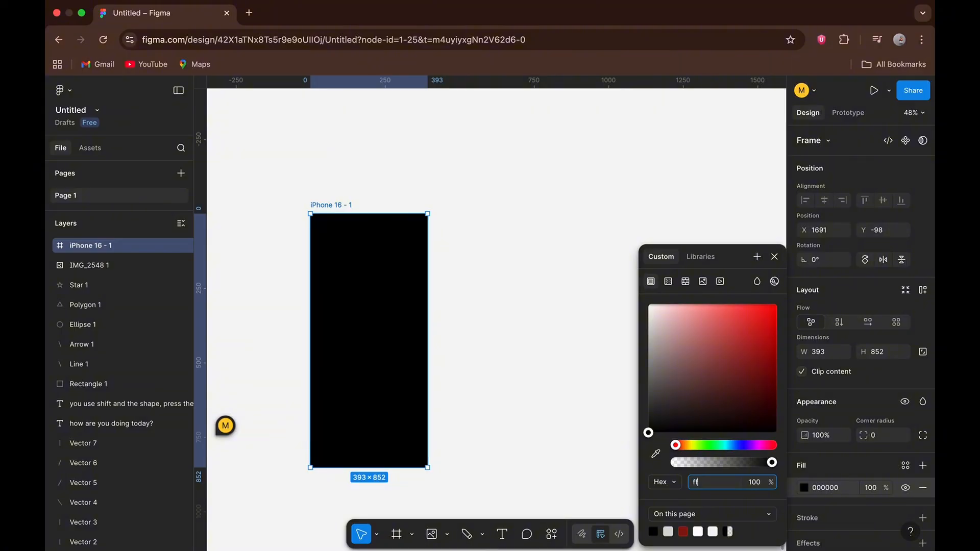
pyautogui.write('ffff')
pyautogui.click(621, 220)
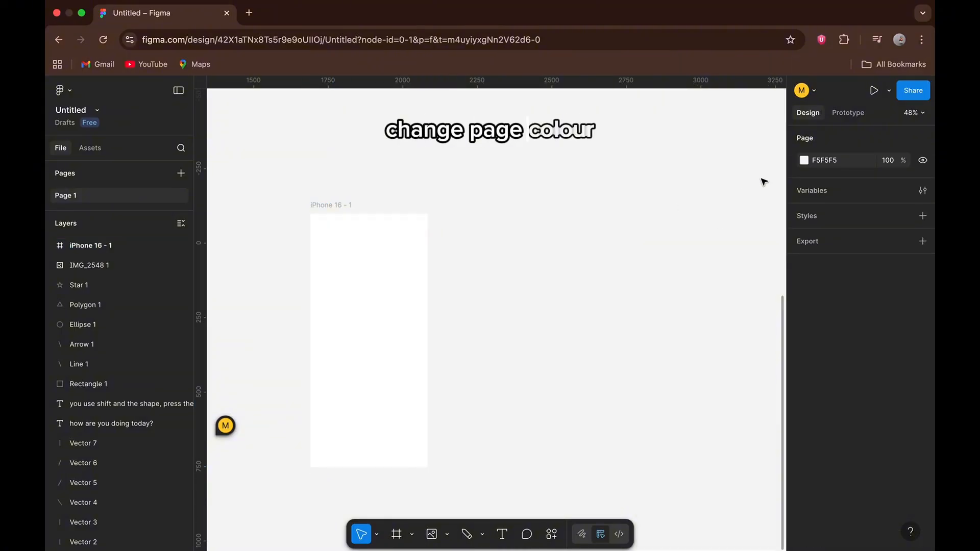
# Set the page background to light grey (D9D9D9) from the colours used on this page.
pyautogui.click(804, 160)
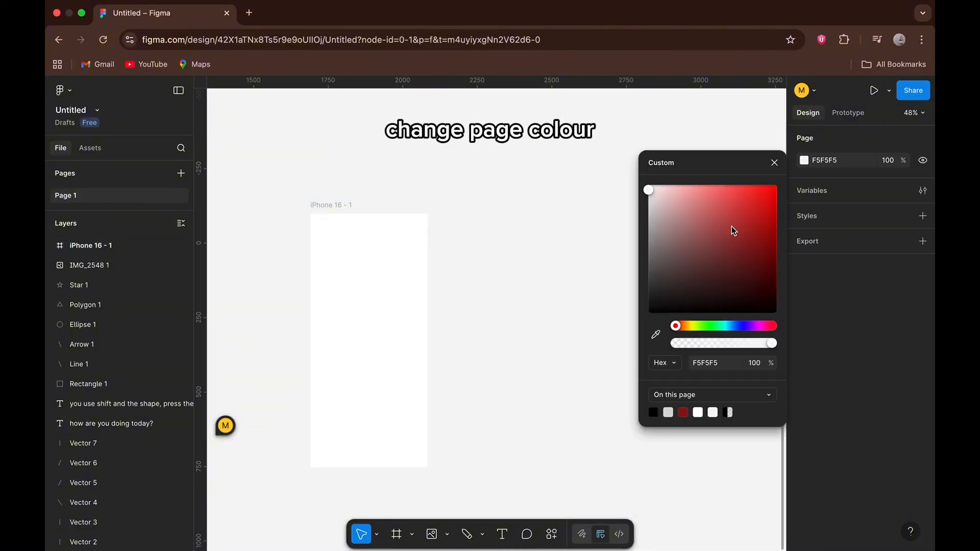
pyautogui.click(667, 411)
pyautogui.click(518, 358)
pyautogui.hscroll(-5, 505, 354)
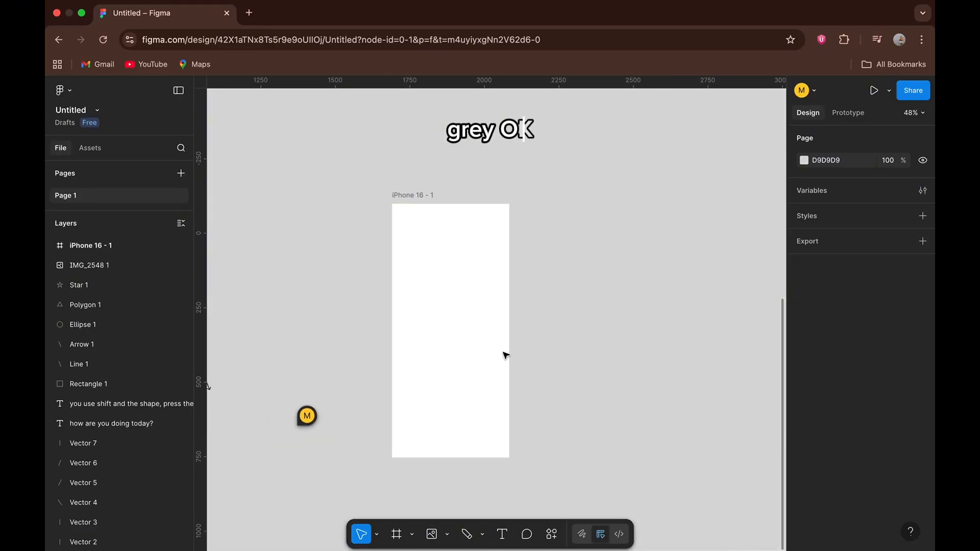
# Look over the frames and sample objects across the canvas against the grey page background.
pyautogui.scroll(-5, 506, 355)
pyautogui.scroll(5, 505, 355)
pyautogui.hscroll(-3, 505, 355)
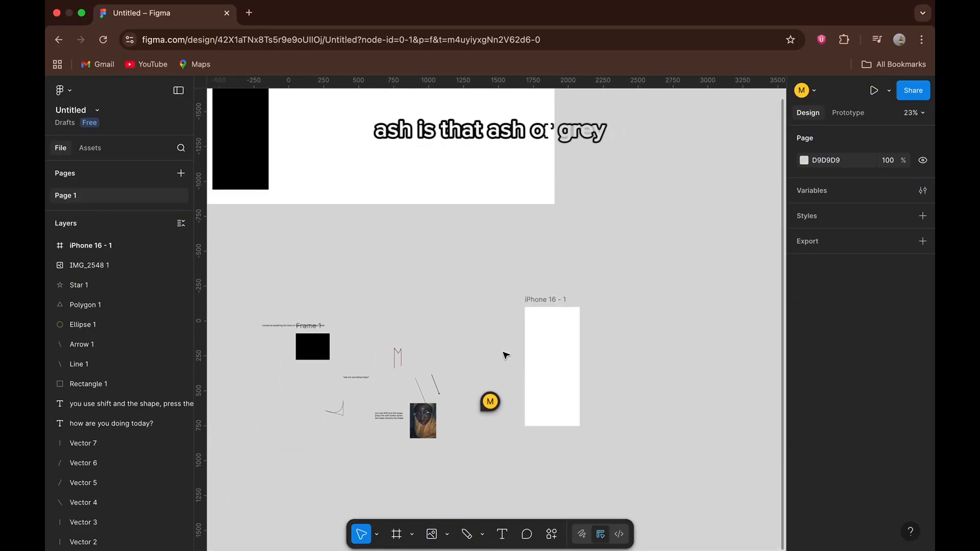
pyautogui.scroll(-3, 505, 354)
pyautogui.hscroll(2, 505, 353)
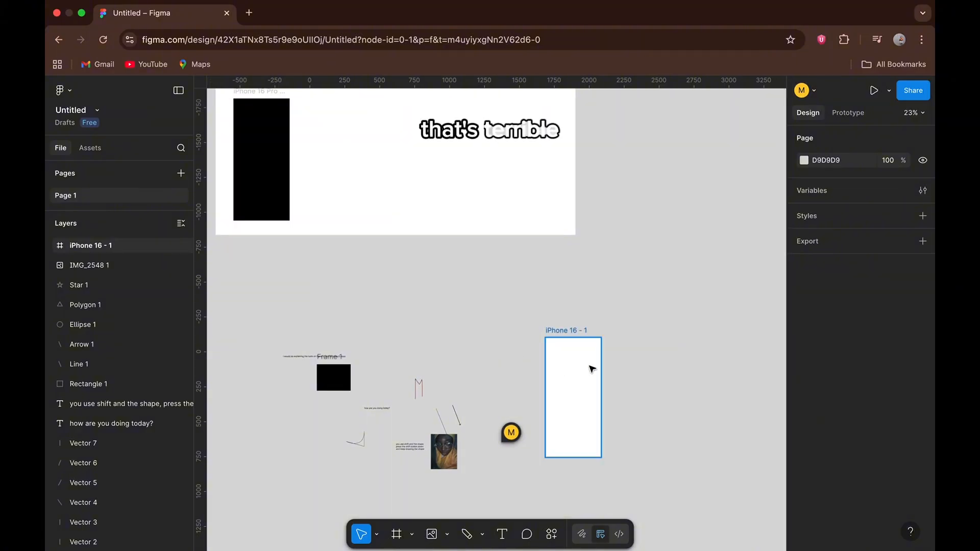
pyautogui.scroll(5, 592, 368)
pyautogui.scroll(3, 592, 368)
pyautogui.hscroll(3, 592, 368)
pyautogui.scroll(-1, 591, 369)
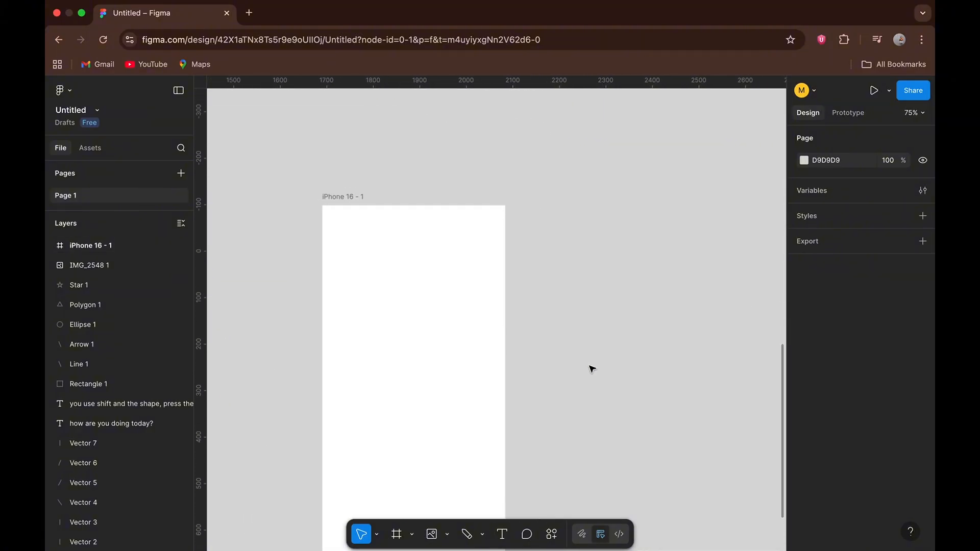
pyautogui.scroll(-5, 592, 369)
pyautogui.scroll(-3, 589, 369)
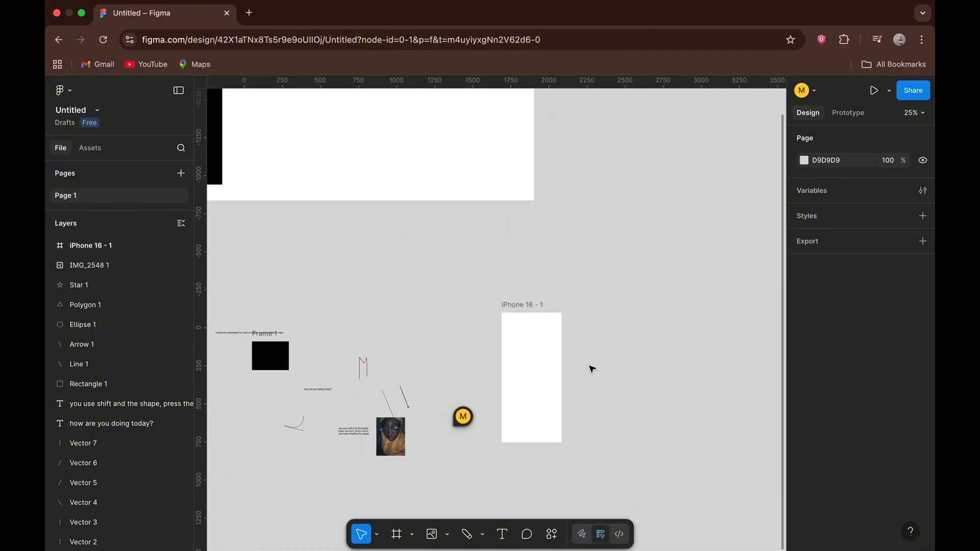
# Draw a text box about 1035 by 734 on the empty canvas above and beyond the iPhone 16 frame.
pyautogui.hscroll(2, 549, 277)
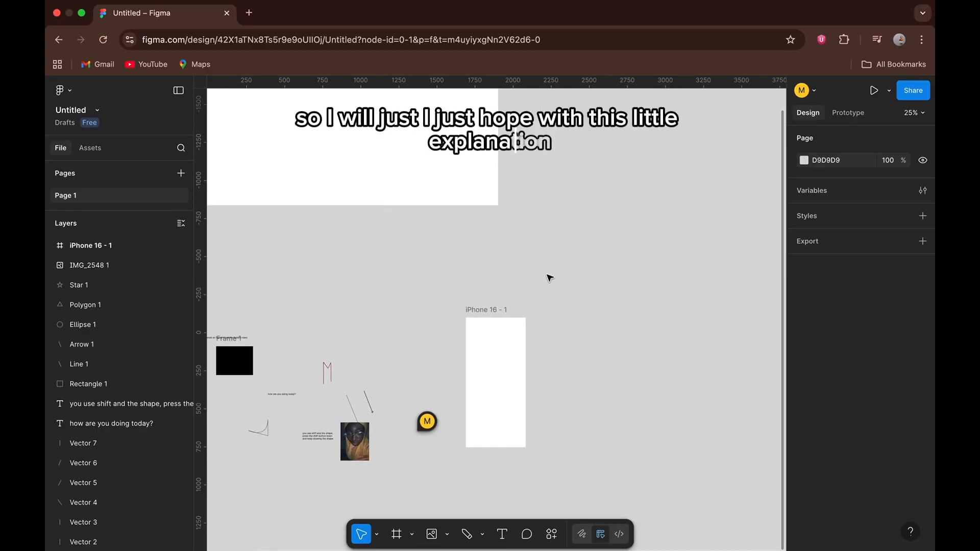
pyautogui.hscroll(5, 549, 277)
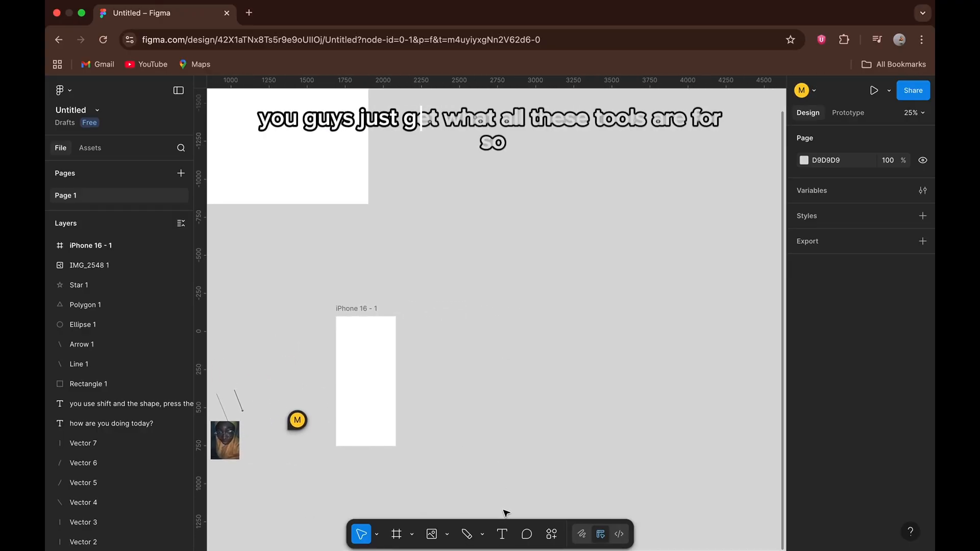
pyautogui.click(502, 534)
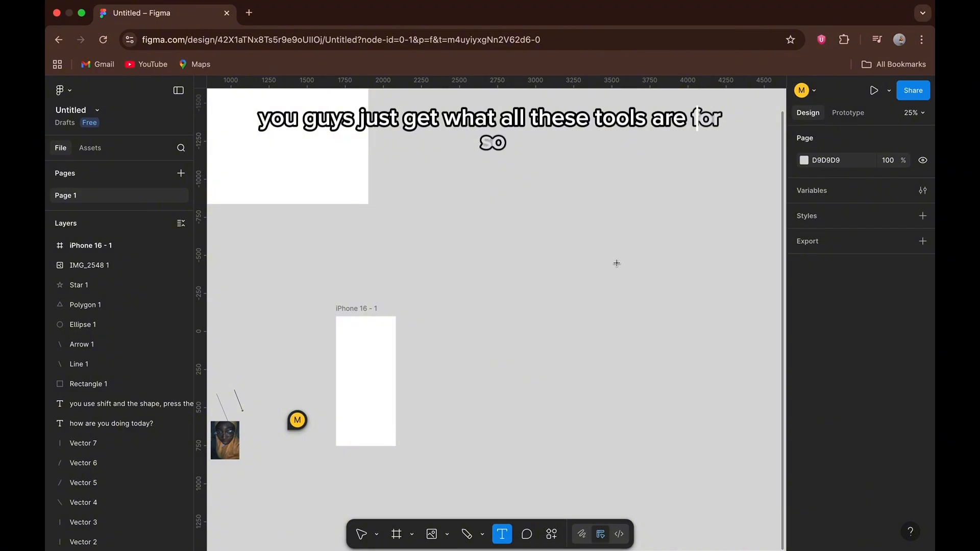
pyautogui.moveTo(495, 177); pyautogui.dragTo(654, 289)
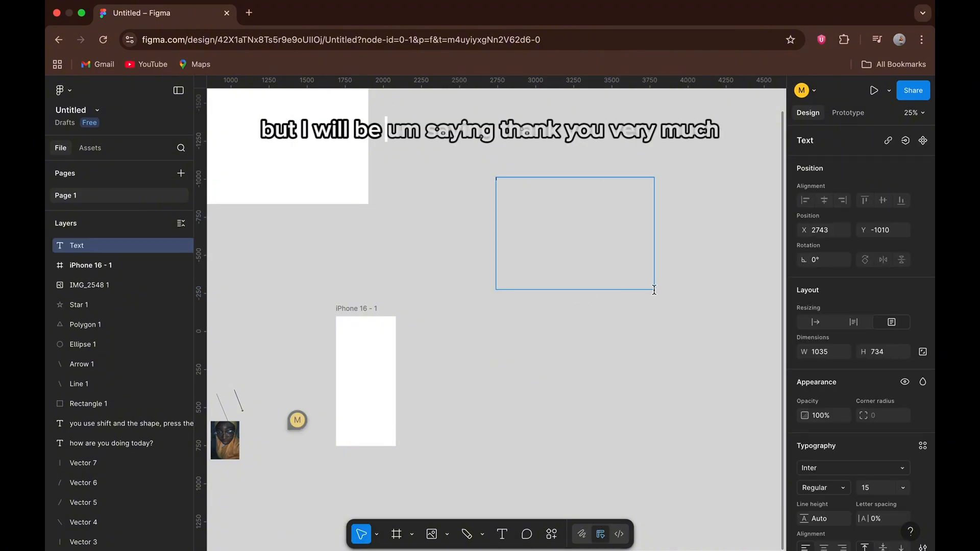
# Begin the text box's message with "watch out for the next week i would be".
pyautogui.write('what')
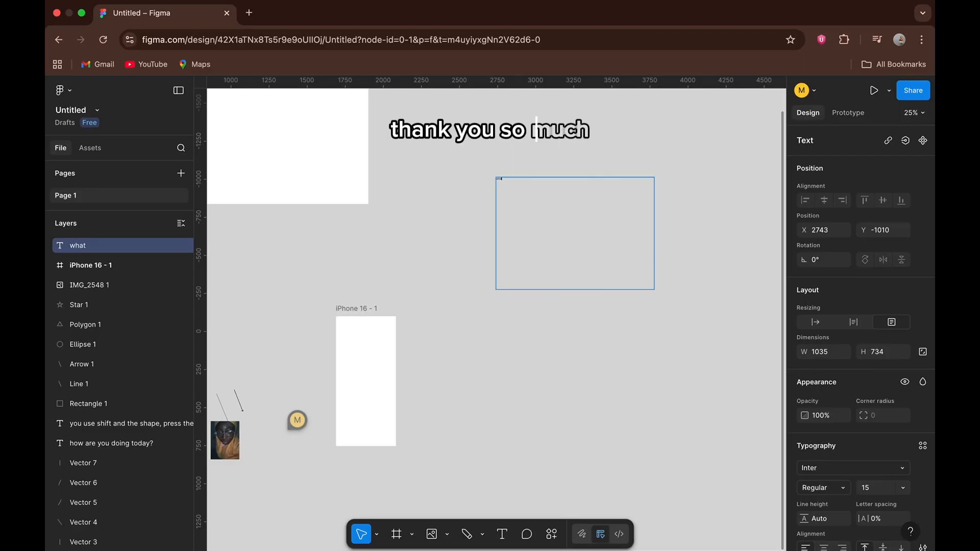
pyautogui.scroll(10, 655, 288)
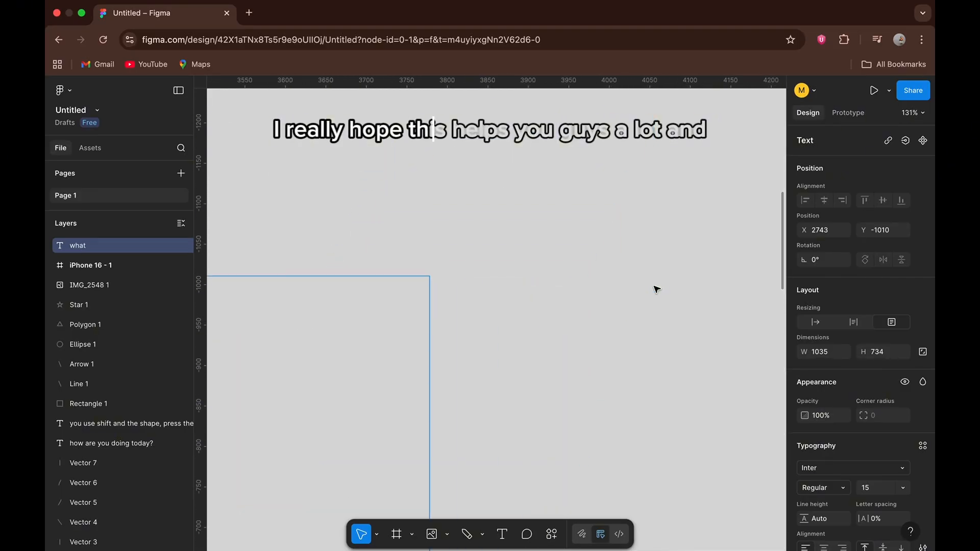
pyautogui.hscroll(-10, 656, 290)
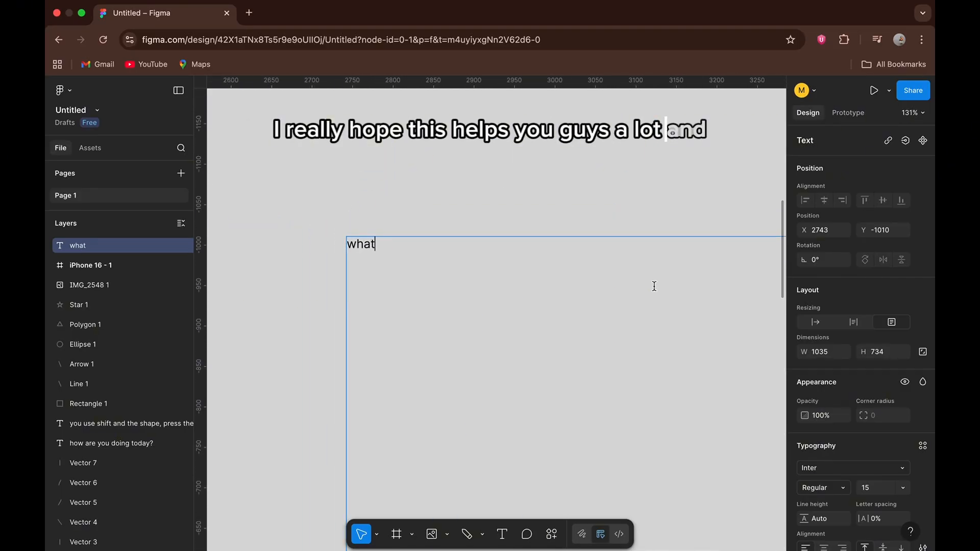
pyautogui.press('BackSpace')
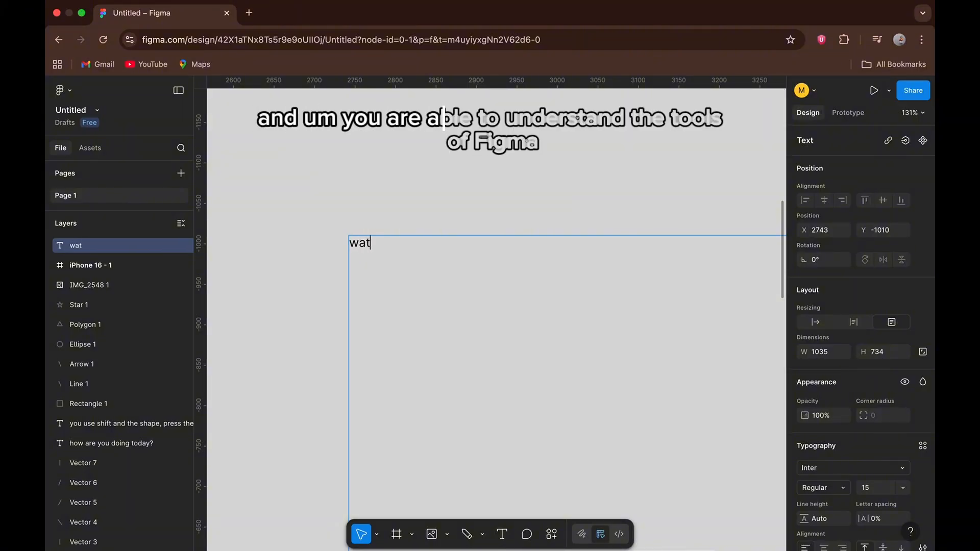
pyautogui.write('h o')
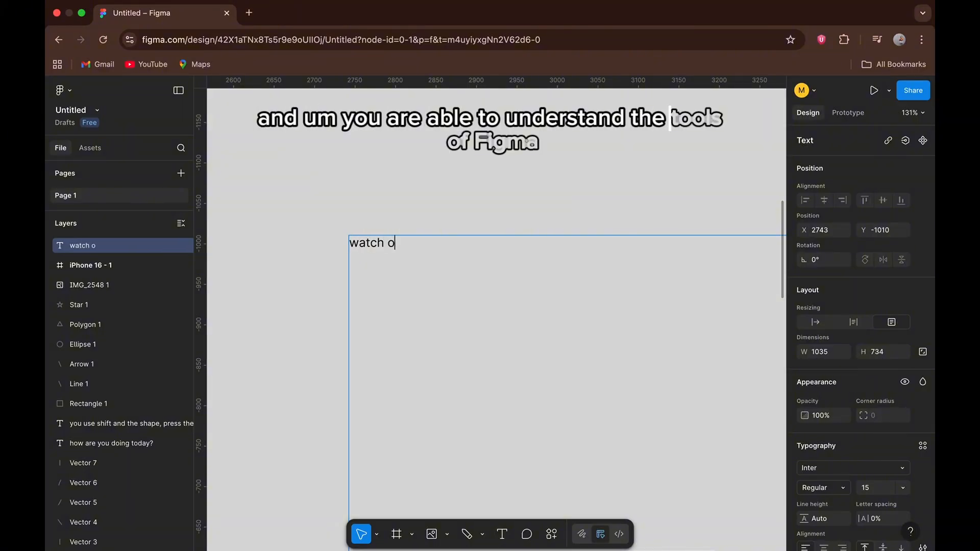
pyautogui.write('ut for')
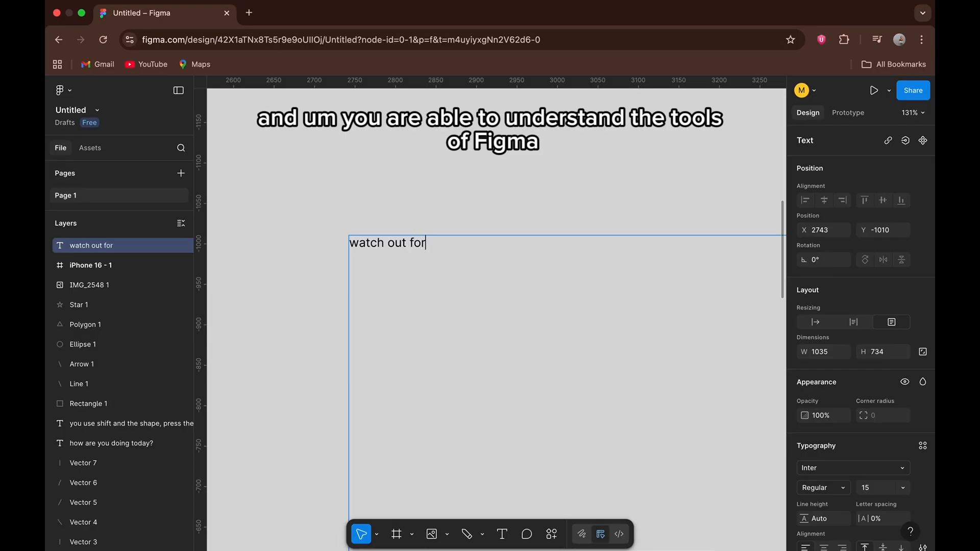
pyautogui.write(' t')
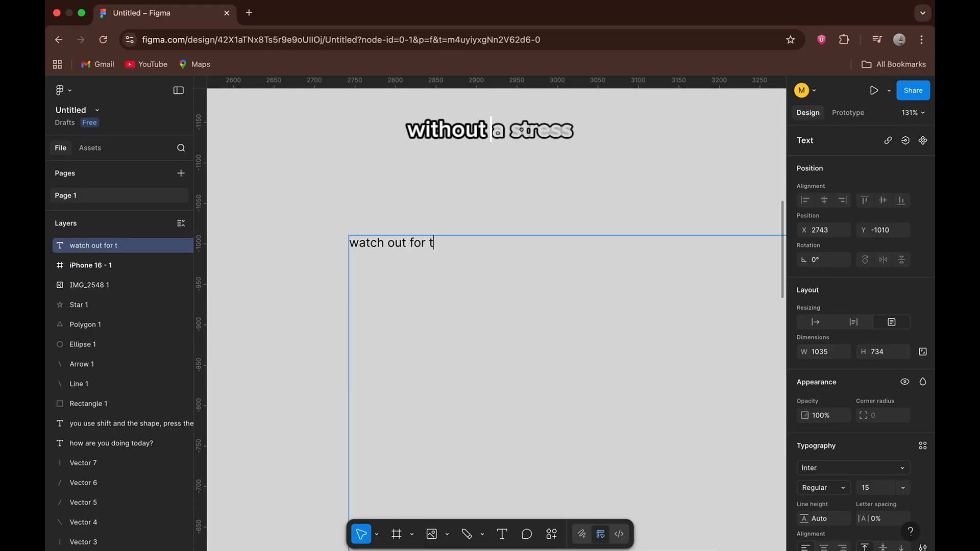
pyautogui.write('he n')
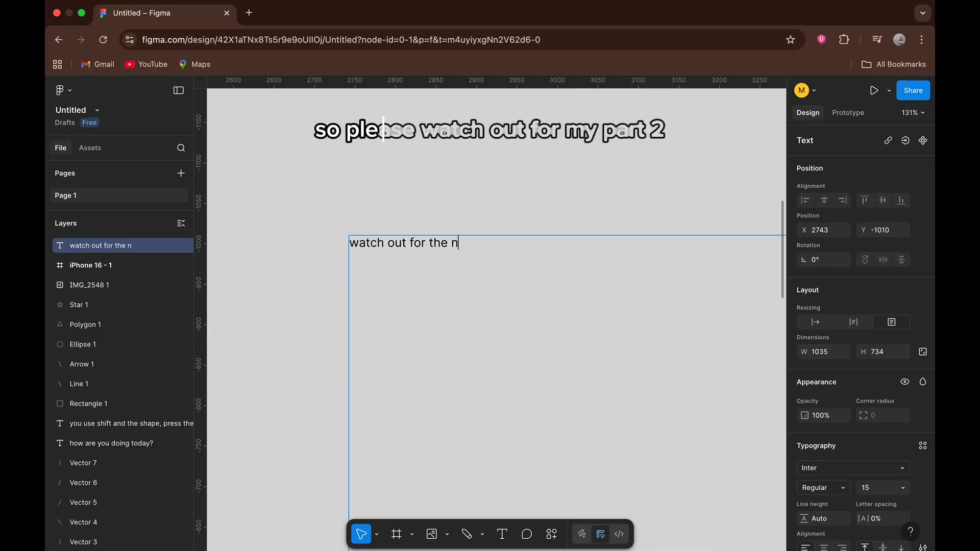
pyautogui.write('ext week i wo')
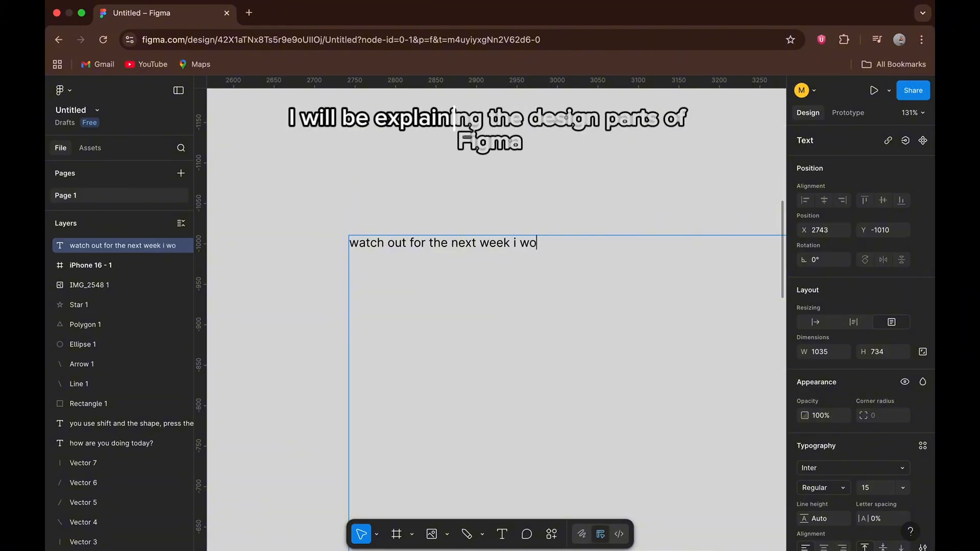
pyautogui.write('uld be ')
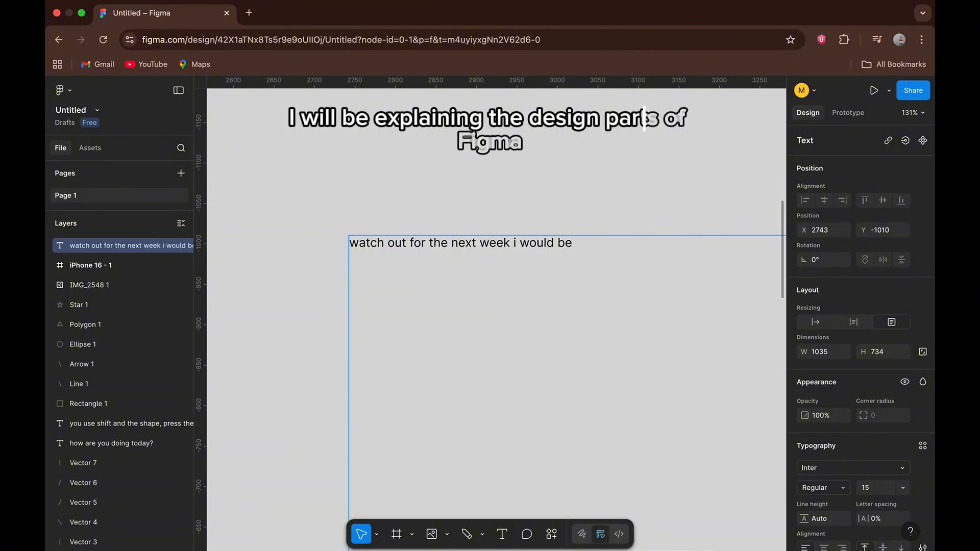
pyautogui.write('taking ')
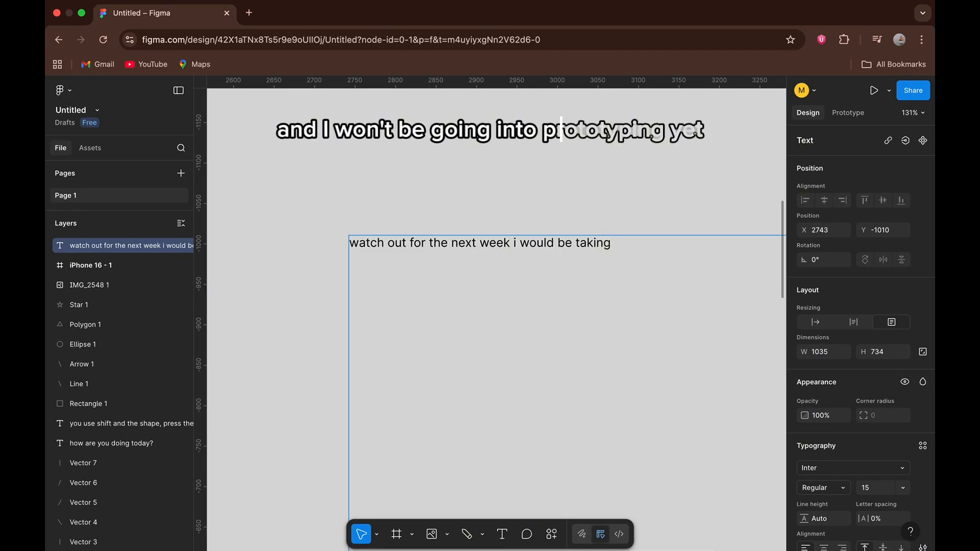
pyautogui.write('you ')
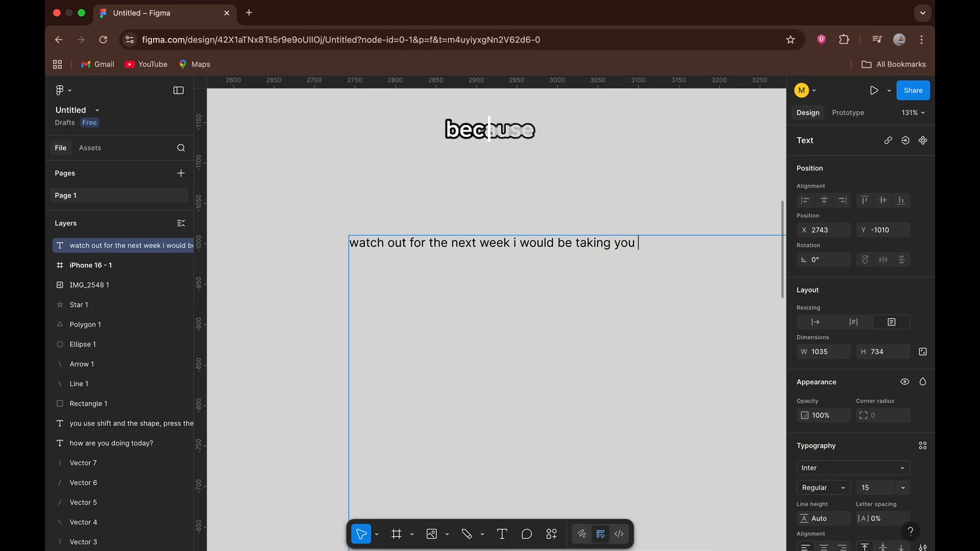
pyautogui.write('on ho')
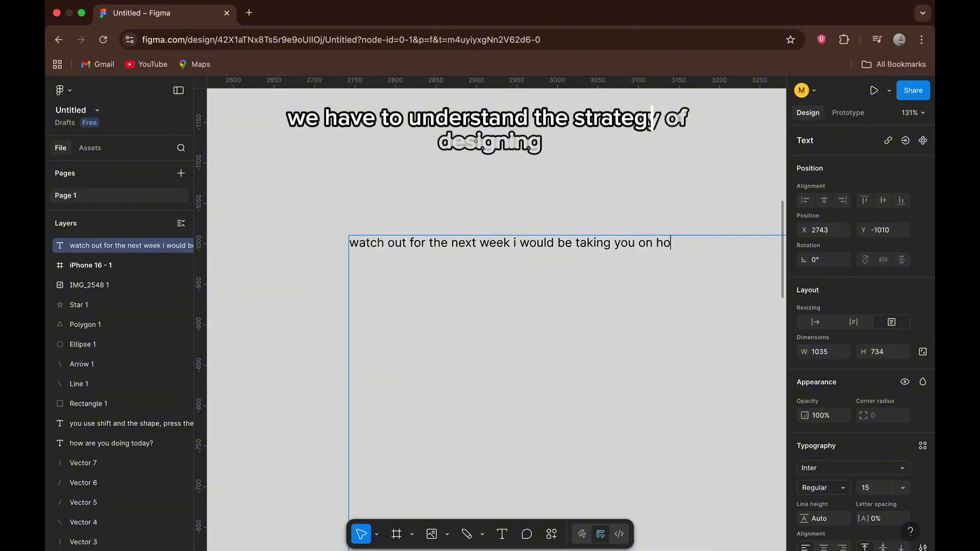
pyautogui.write('w t')
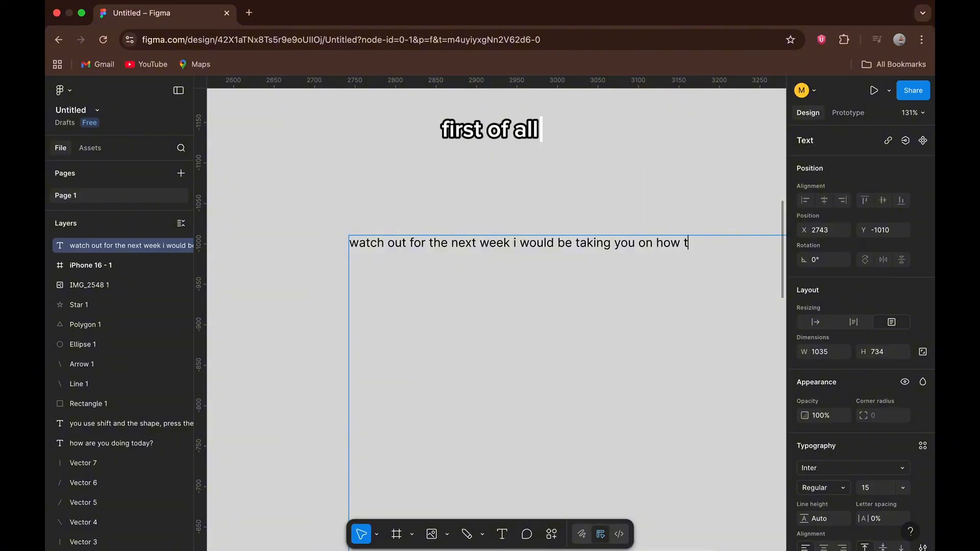
pyautogui.write('yo ')
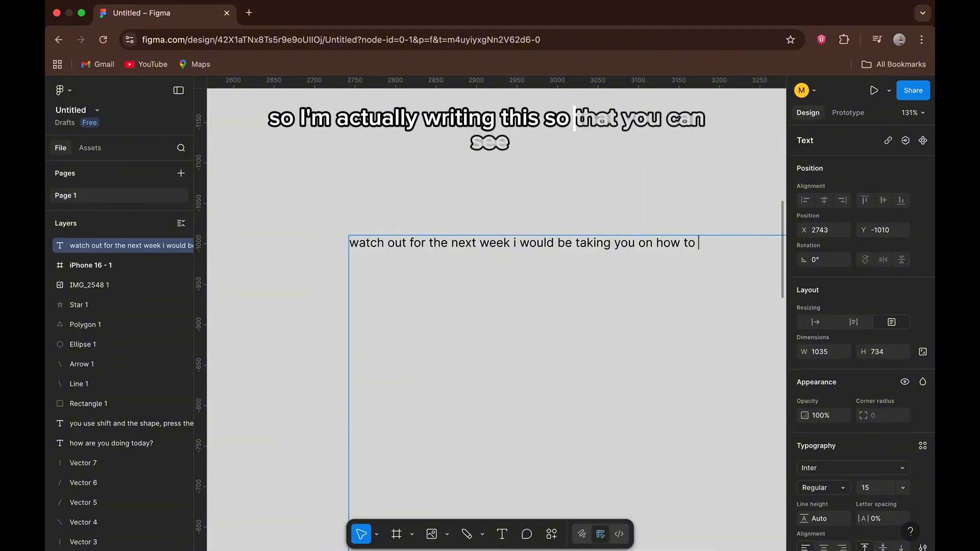
pyautogui.write('bu')
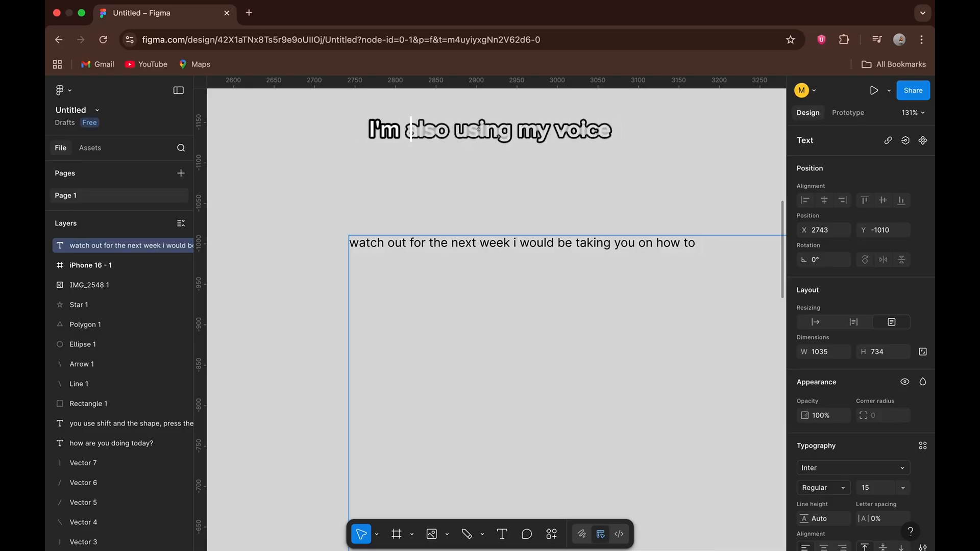
pyautogui.write('ign')
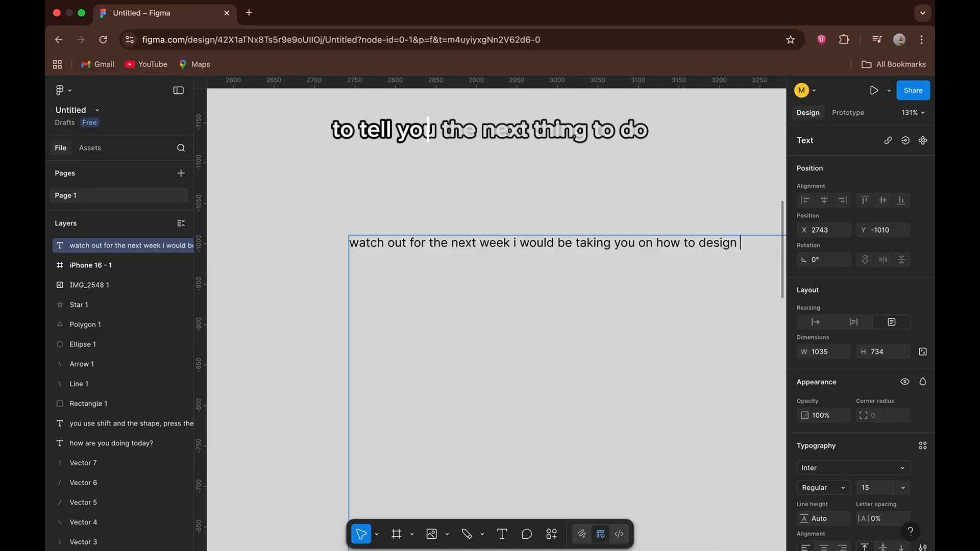
pyautogui.write(' a mobile')
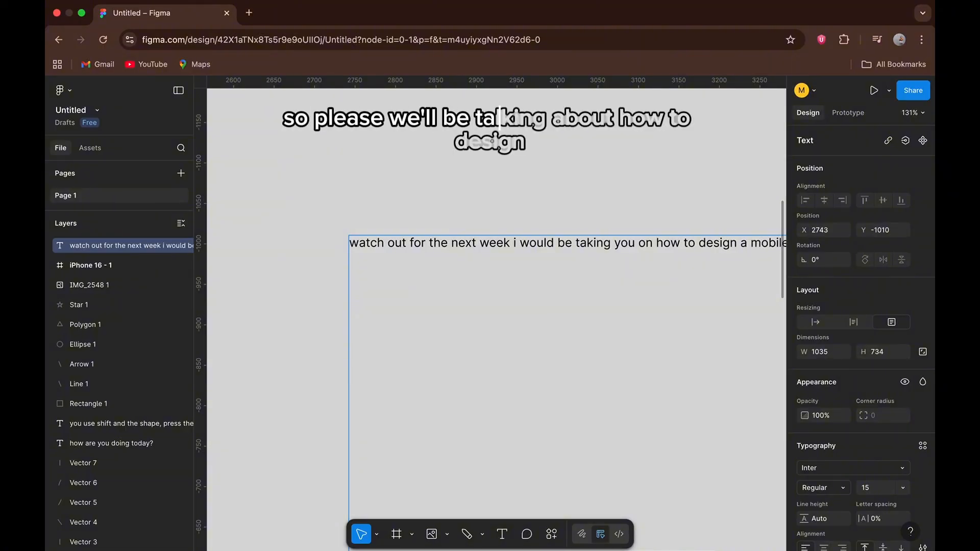
# Continue the first line of the message with "taking you on how to design a mobile interface".
pyautogui.hscroll(2, 653, 288)
pyautogui.scroll(-1, 653, 289)
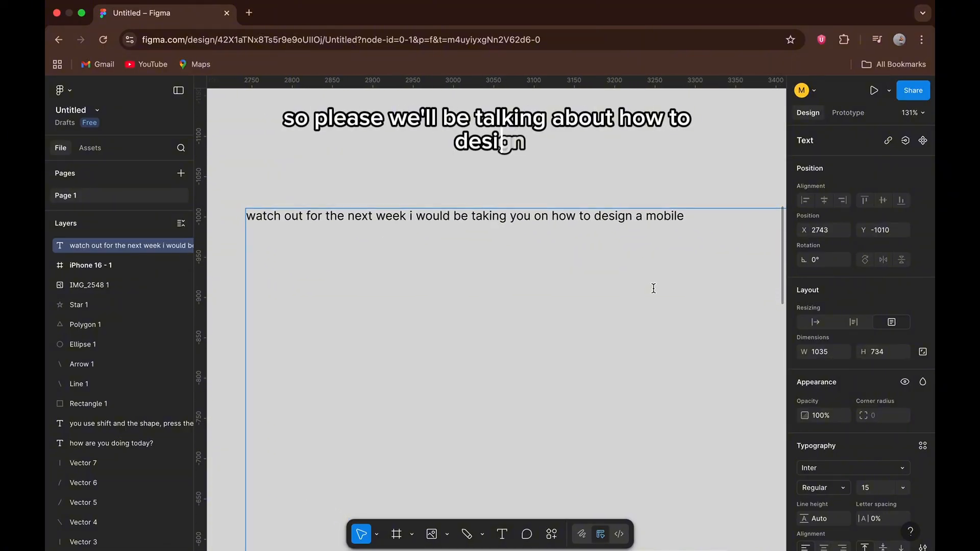
pyautogui.write('bile int')
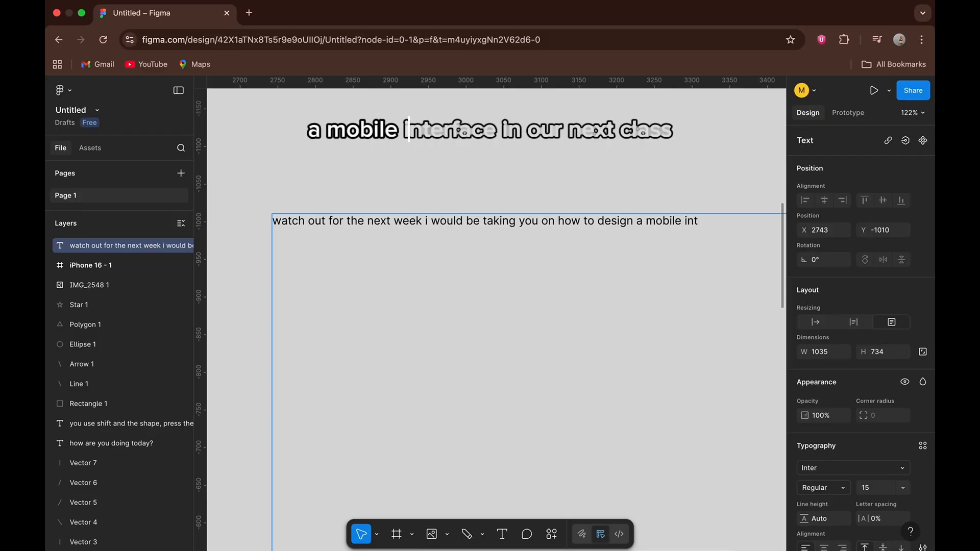
pyautogui.write('erface ')
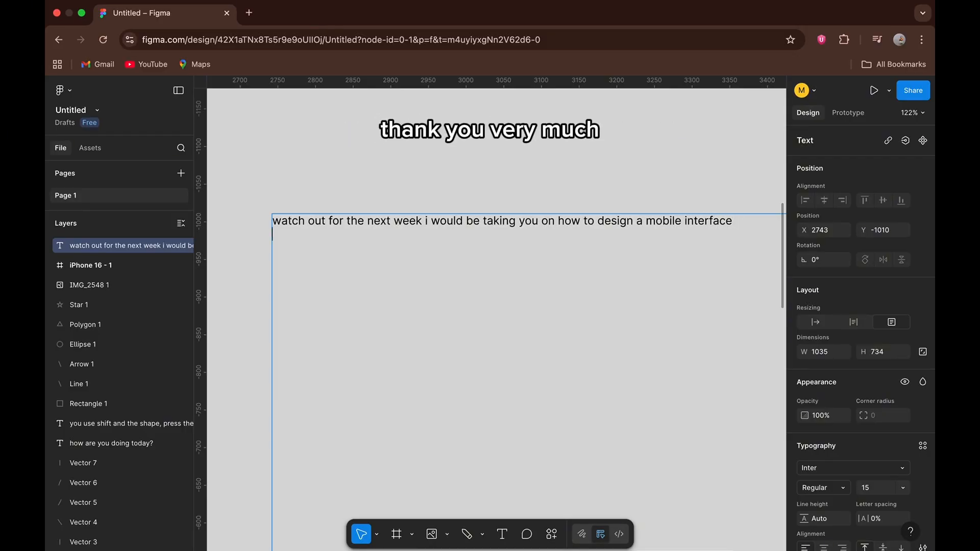
pyautogui.write('thank u')
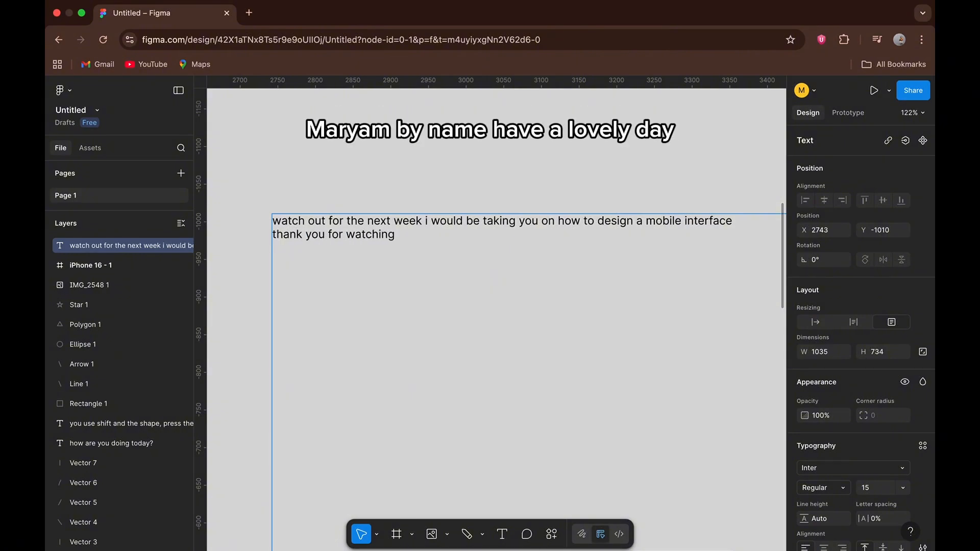
# Add two more lines to the message: "thank you for watching." and "please kindly sub to my channel now!!!!!".
pyautogui.write('to my channel now!!!!!')
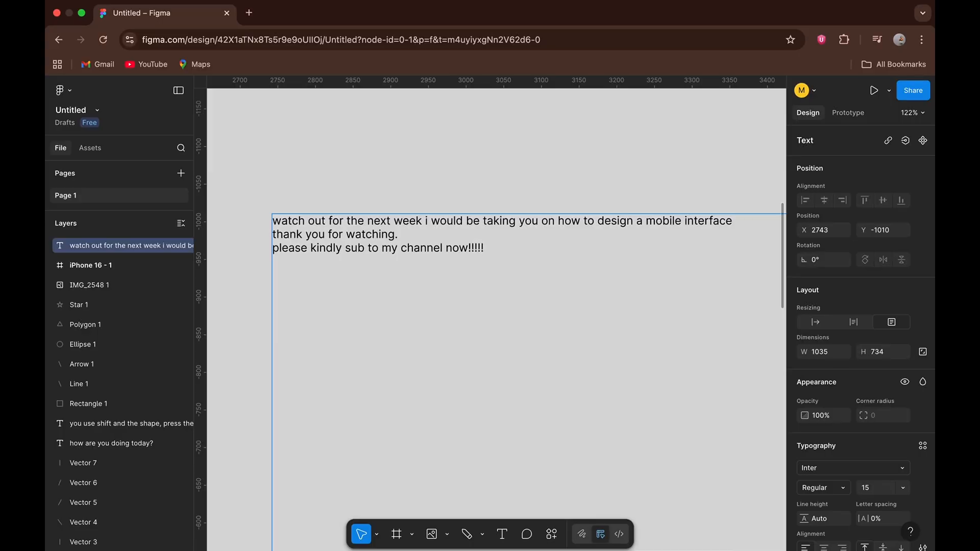
pyautogui.click(219, 505)
pyautogui.scroll(-5, 219, 505)
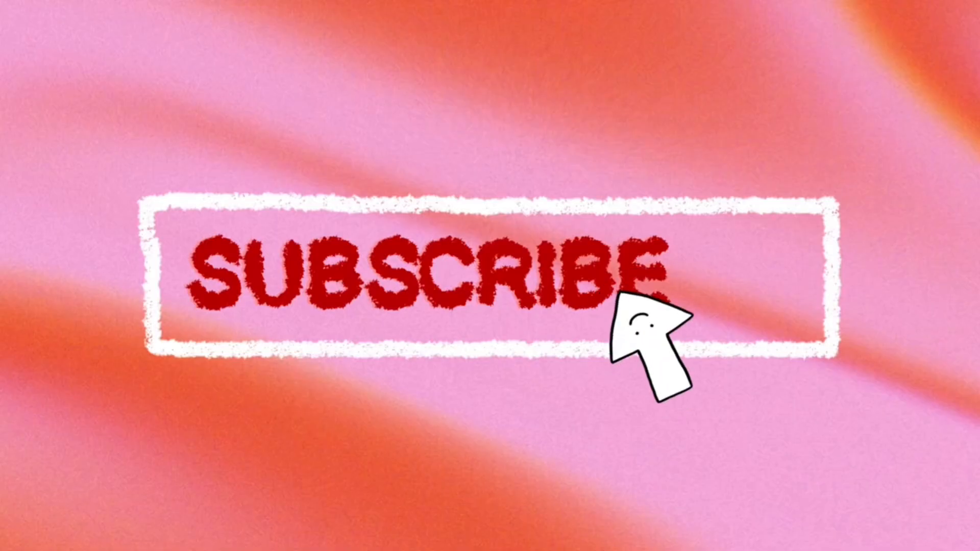